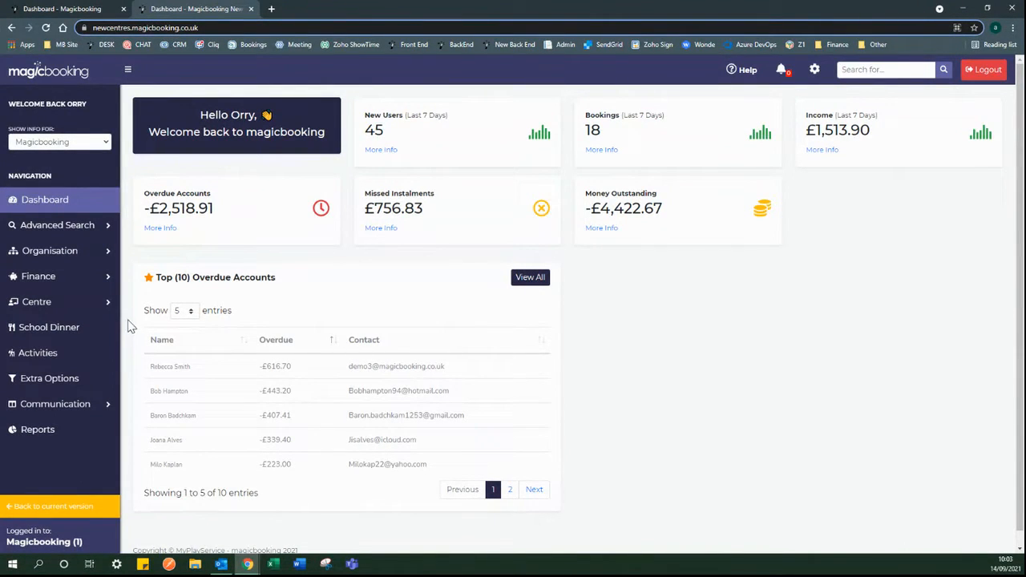
- Open a new, empty Create an Activity form from the Activities list
click(52, 356)
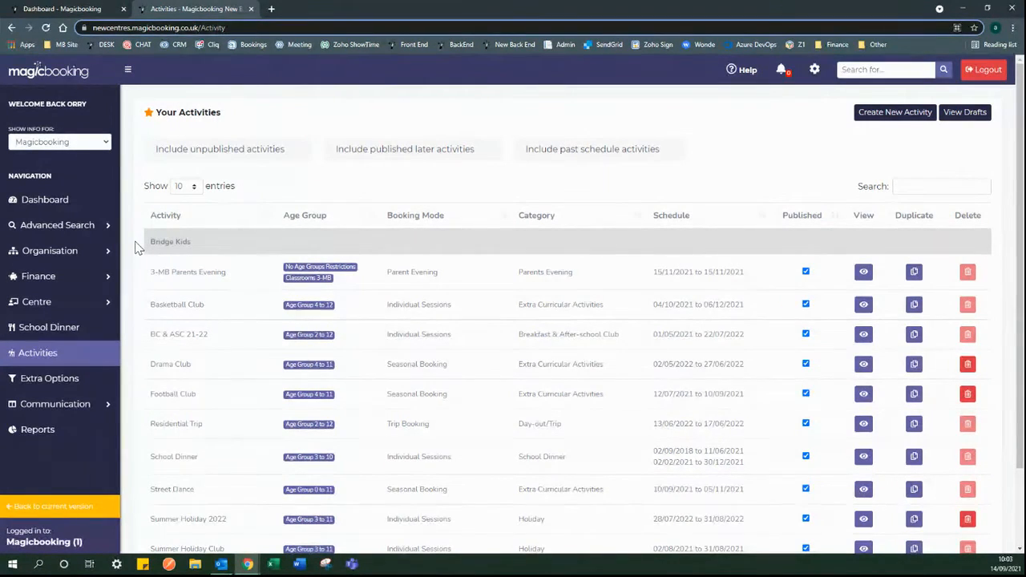
click(891, 118)
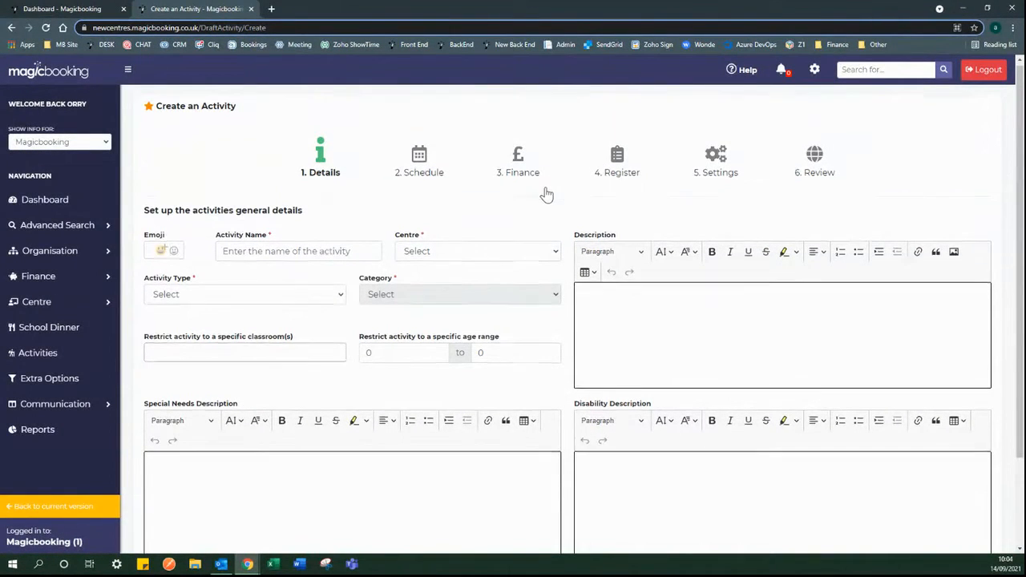
scroll(545, 195, down, 1)
scroll(545, 195, up, 1)
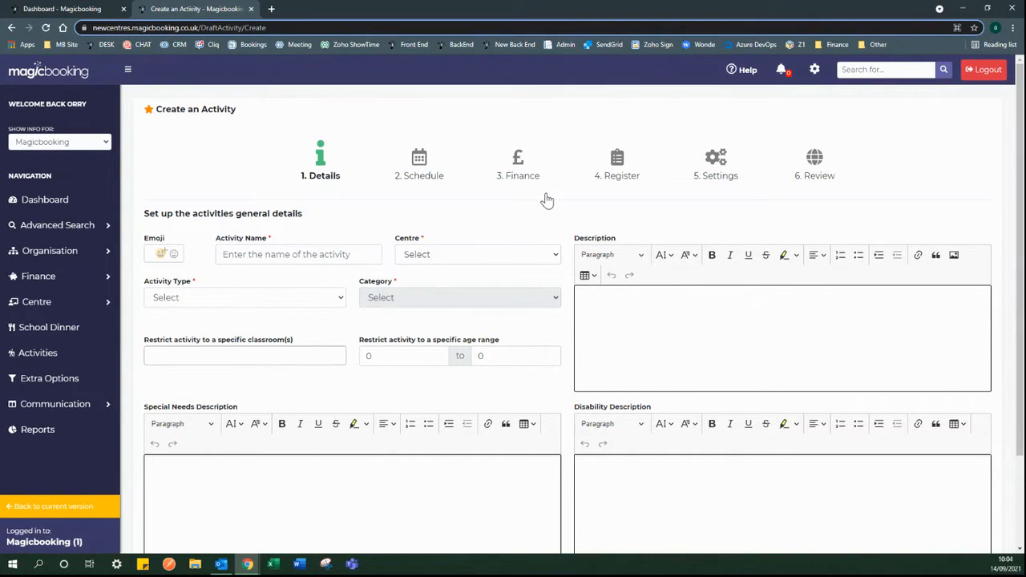
- Name the activity 'Breakfast & After School Club' and assign it to the Bridge Kids centre
click(164, 260)
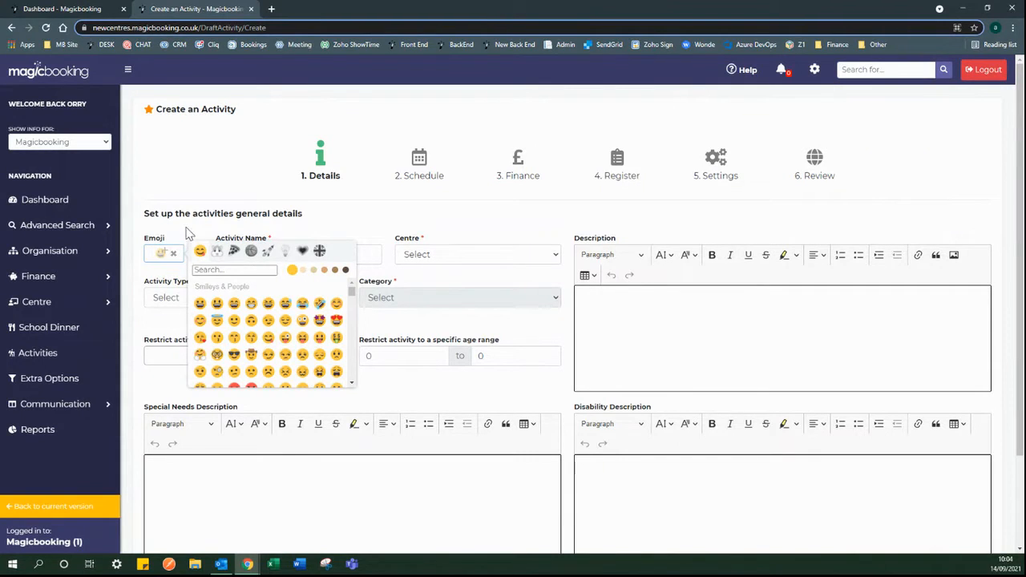
click(193, 235)
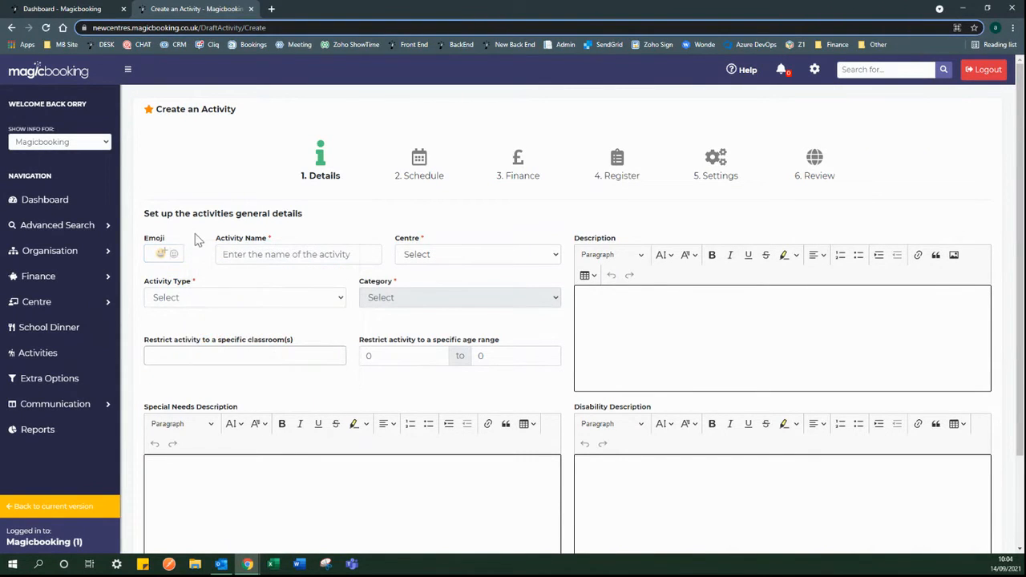
click(230, 255)
click(267, 300)
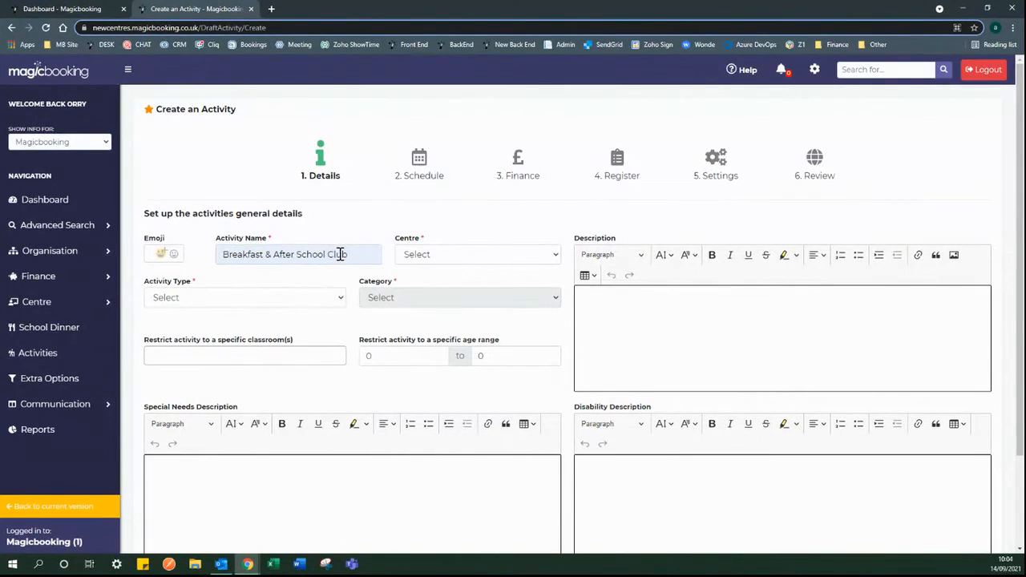
click(445, 259)
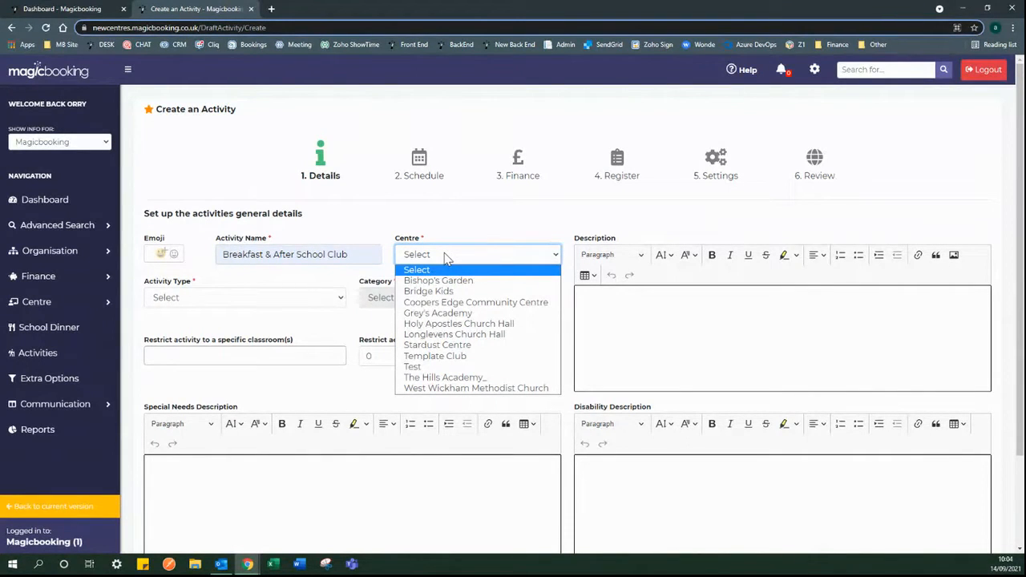
click(463, 293)
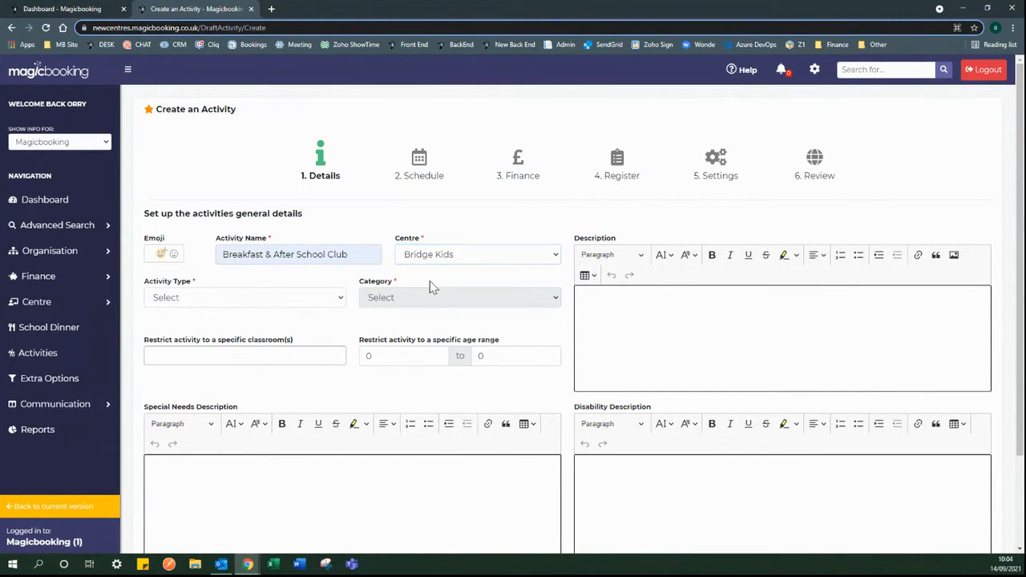
- Open the Activity Type dropdown for the Breakfast & After School Club activity
click(340, 300)
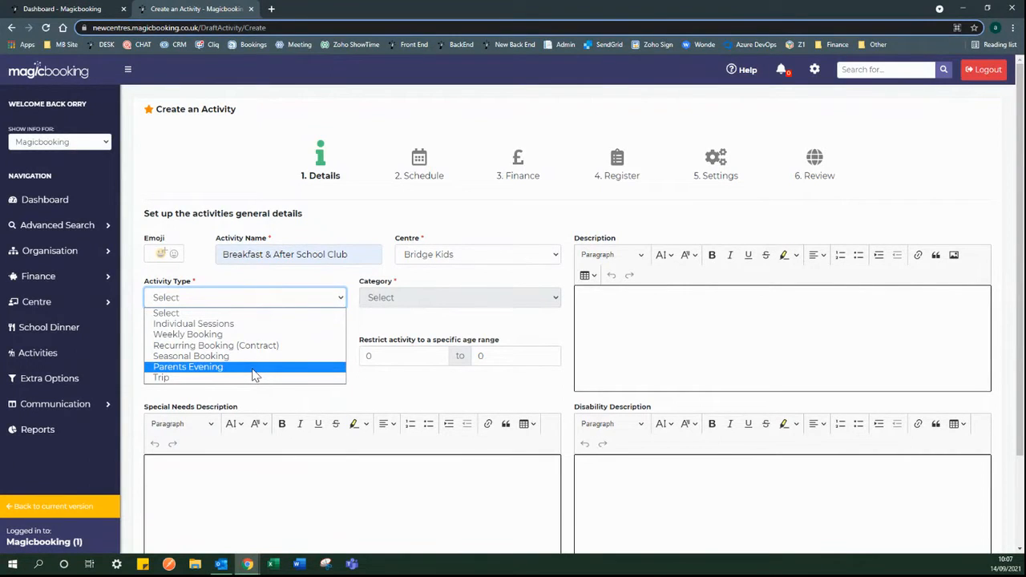
- Make the activity type Individual Sessions under the Breakfast & After-school Club category
click(238, 325)
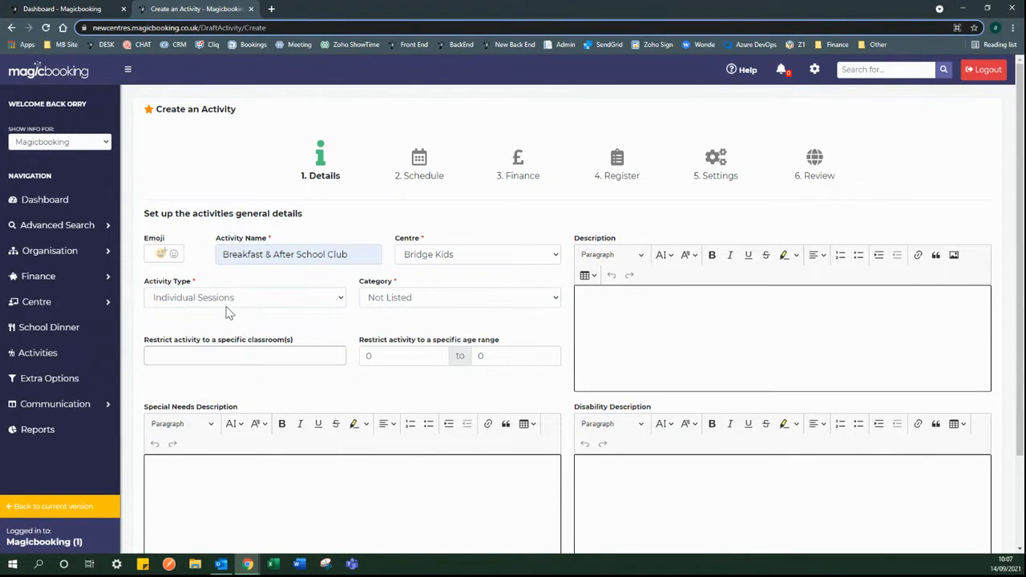
click(373, 302)
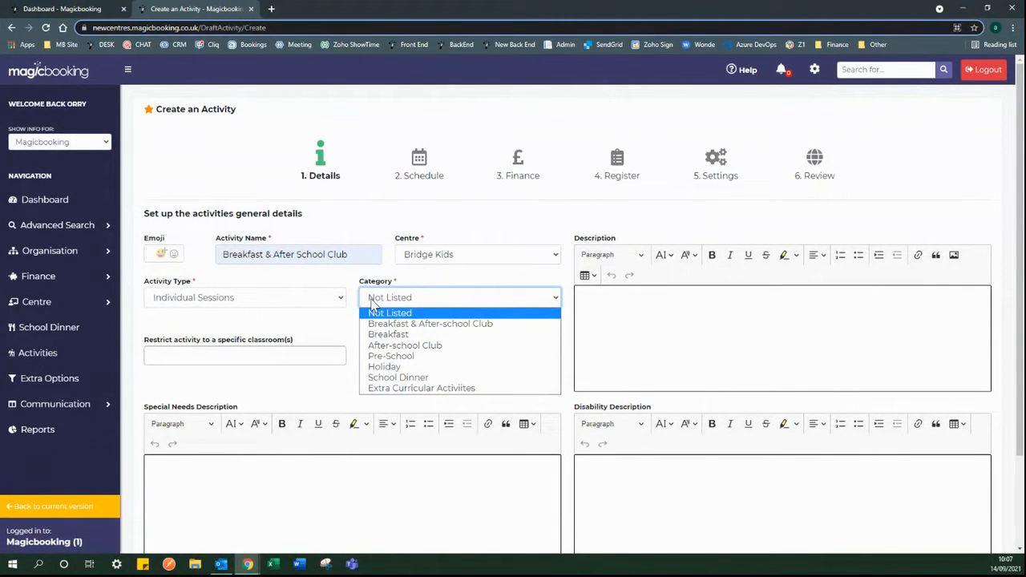
click(498, 325)
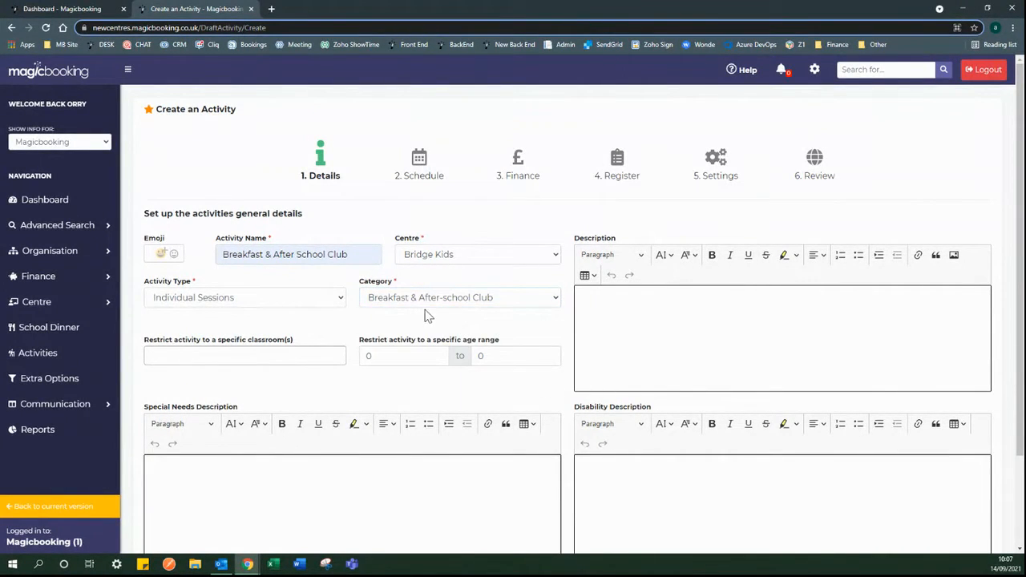
scroll(355, 323, down, 1)
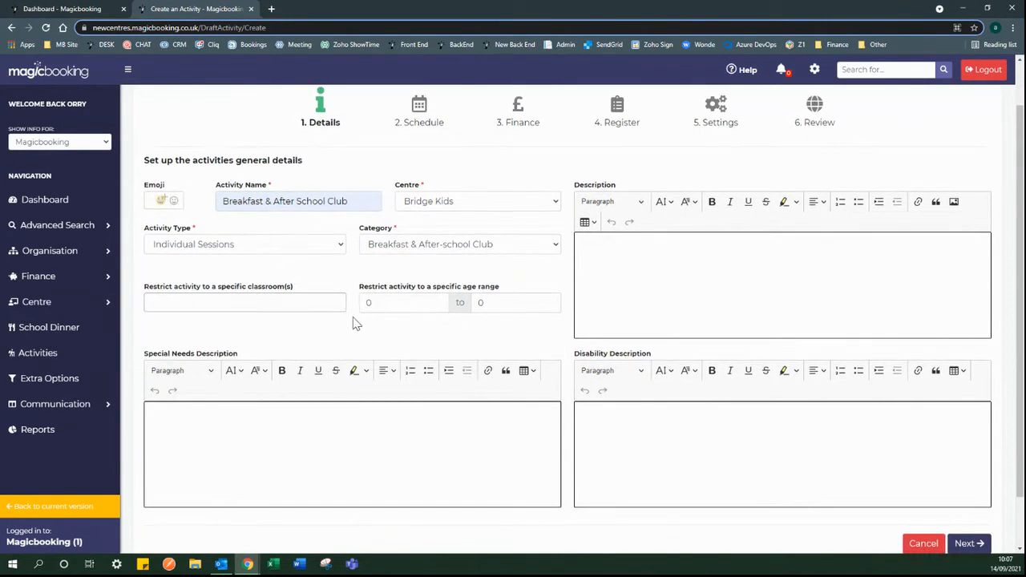
- Leave classrooms unrestricted and set the age range from 1 to 10
click(300, 302)
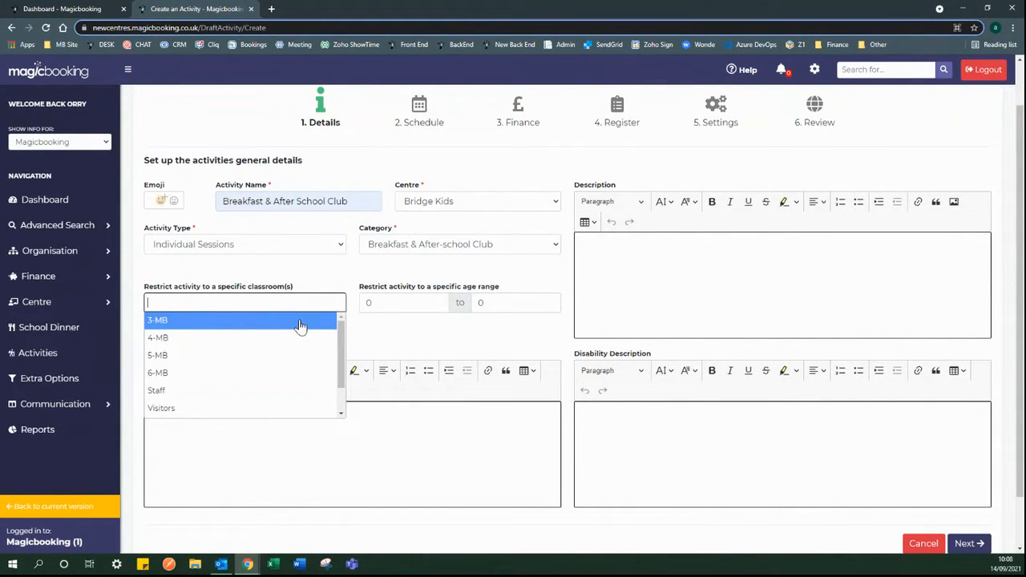
click(495, 311)
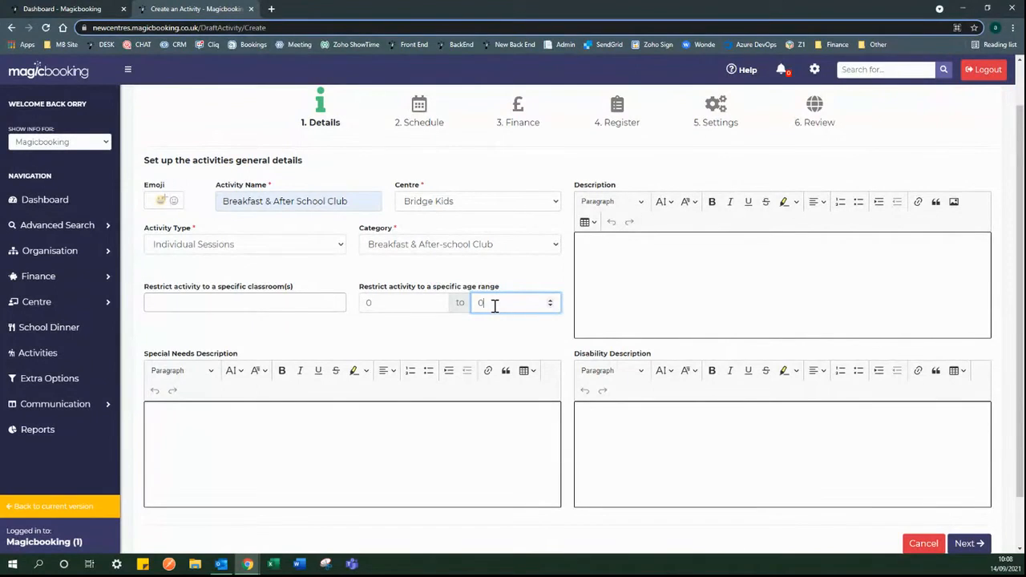
double_click(408, 305)
text(1)
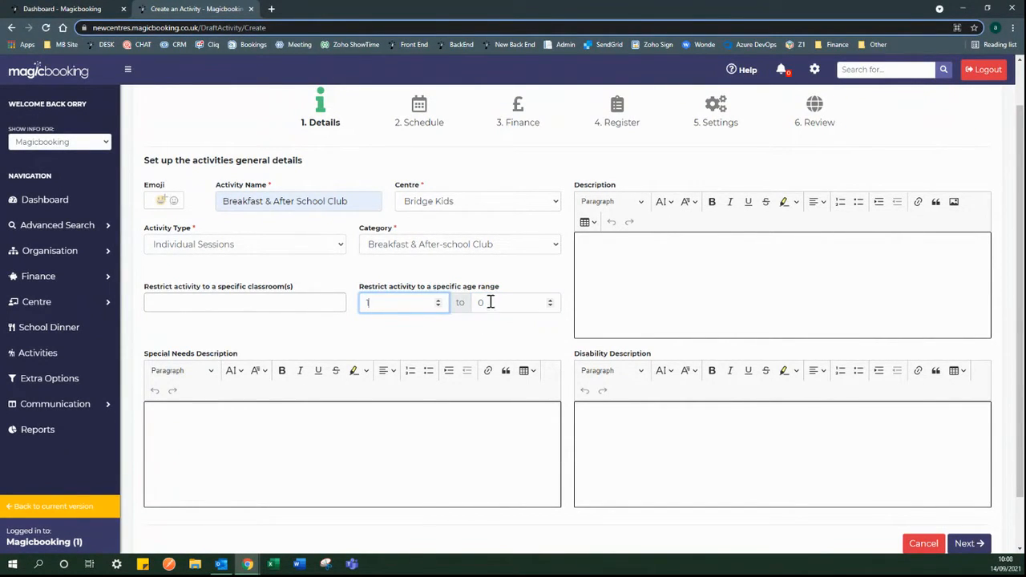
double_click(491, 302)
text(10)
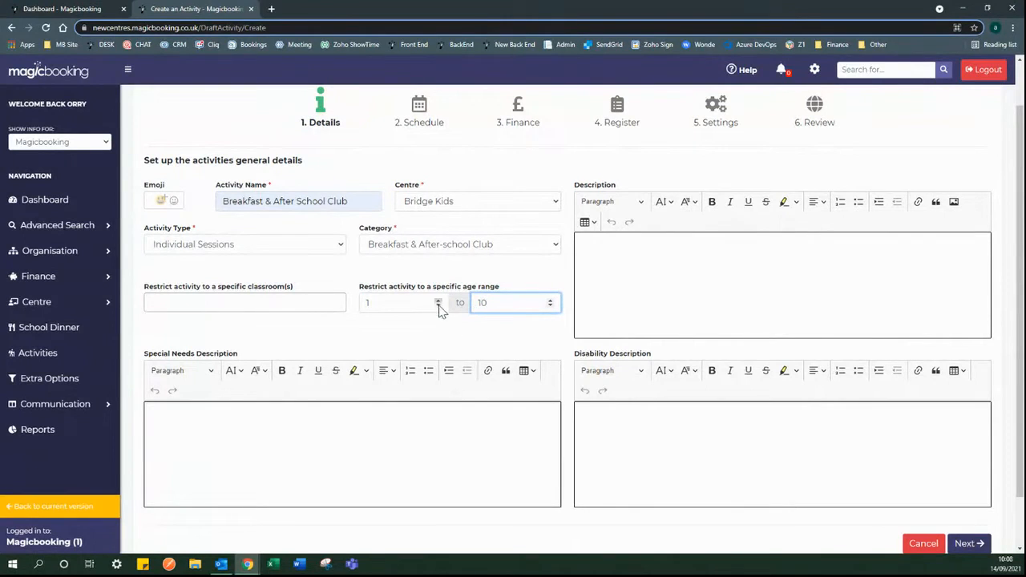
click(570, 309)
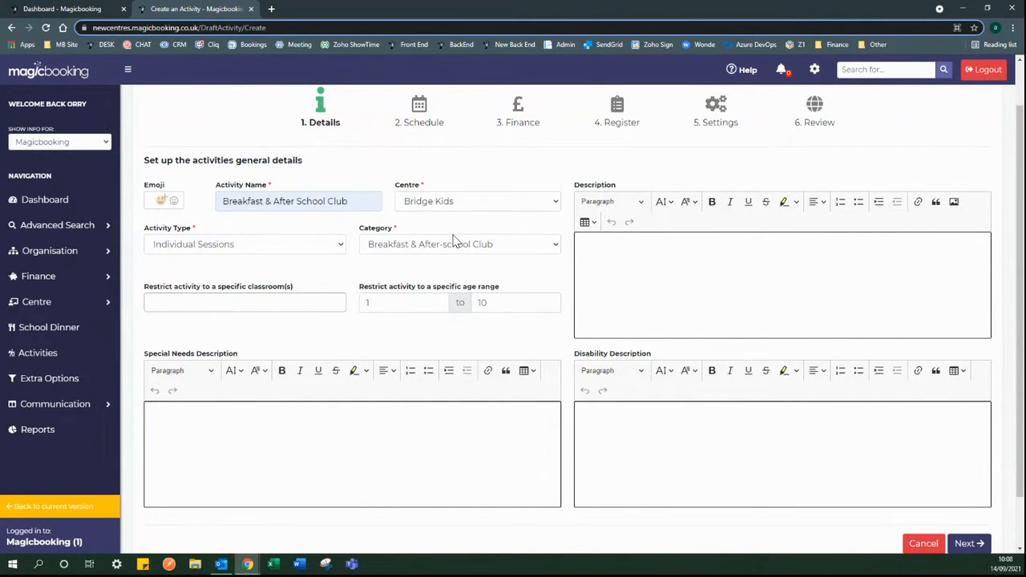
click(92, 9)
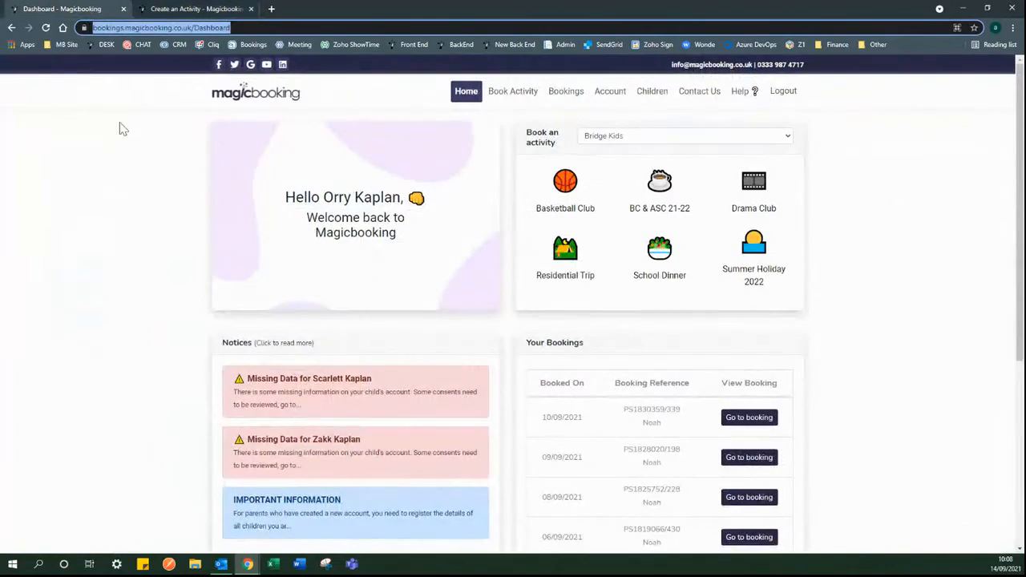
click(142, 162)
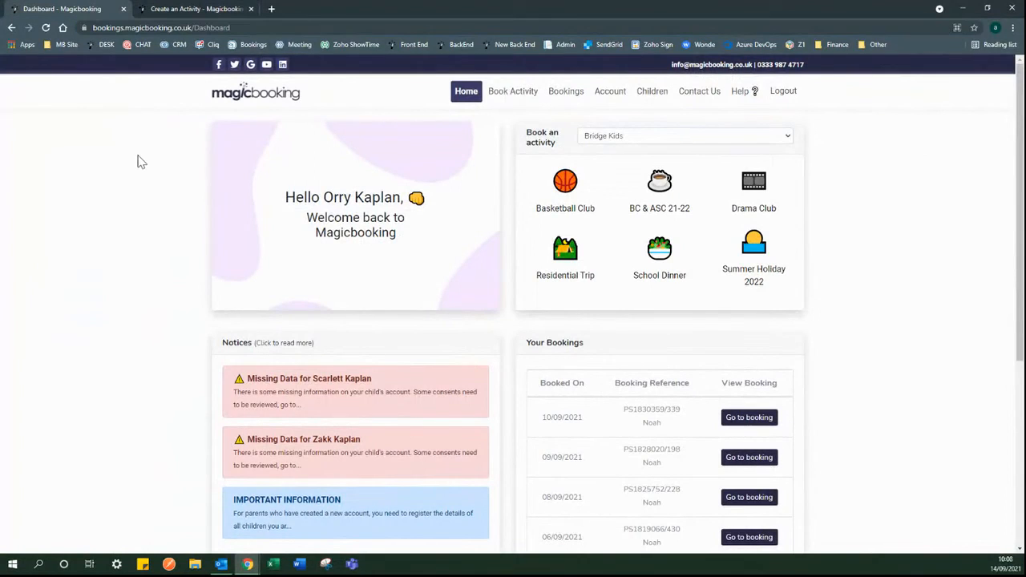
click(503, 94)
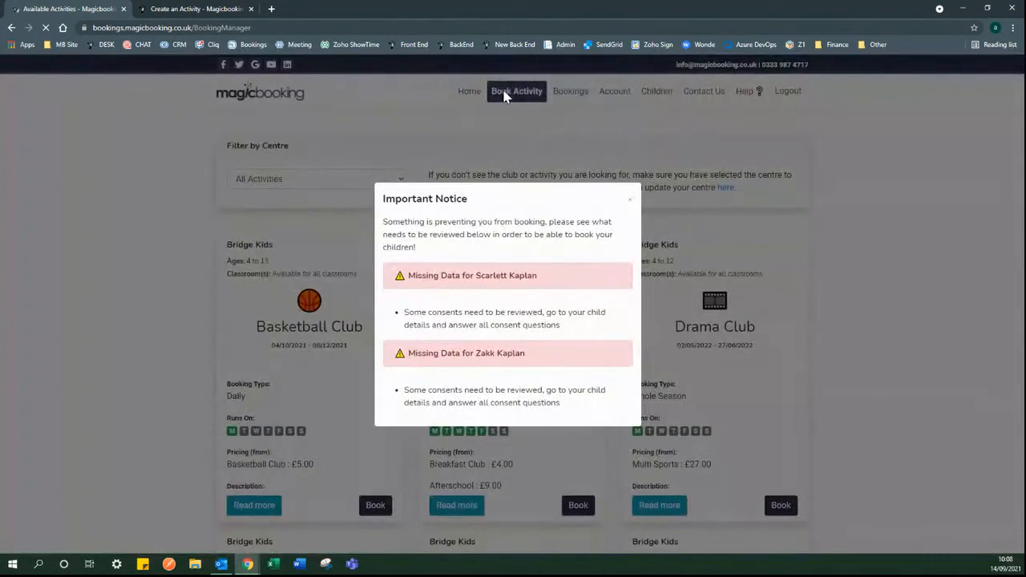
click(627, 202)
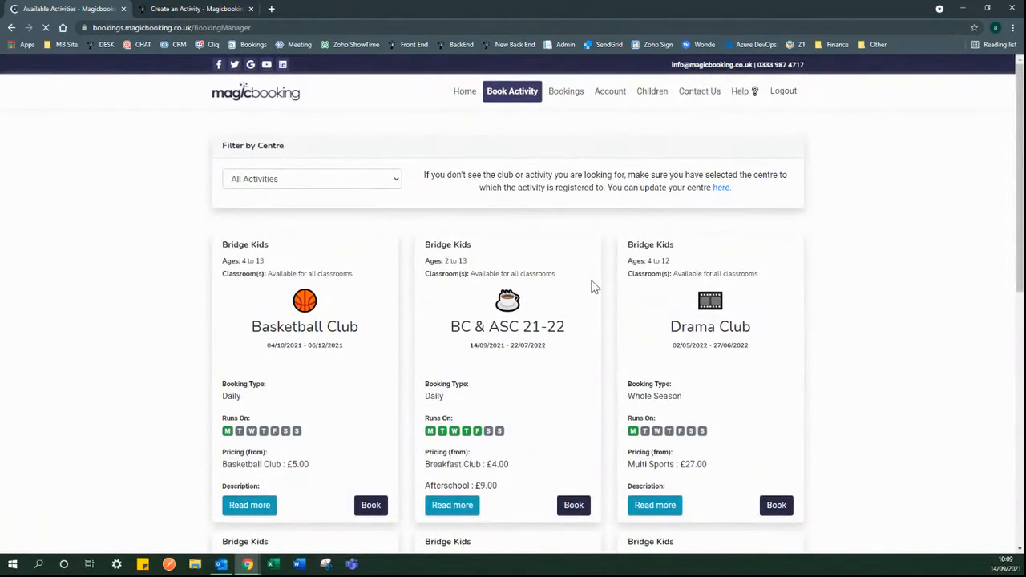
scroll(592, 285, down, 1)
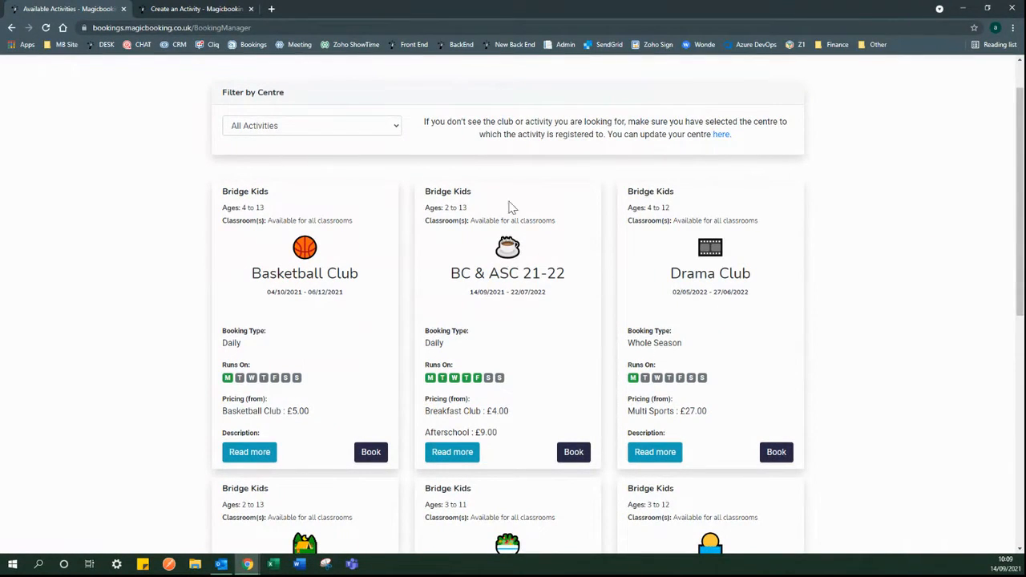
click(184, 9)
scroll(353, 239, up, 1)
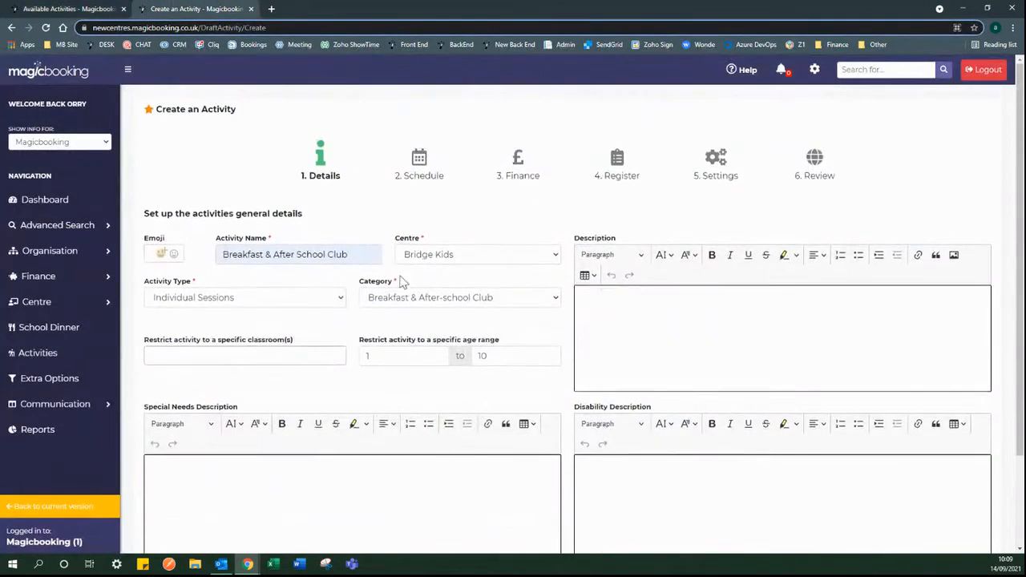
scroll(376, 255, down, 1)
click(72, 9)
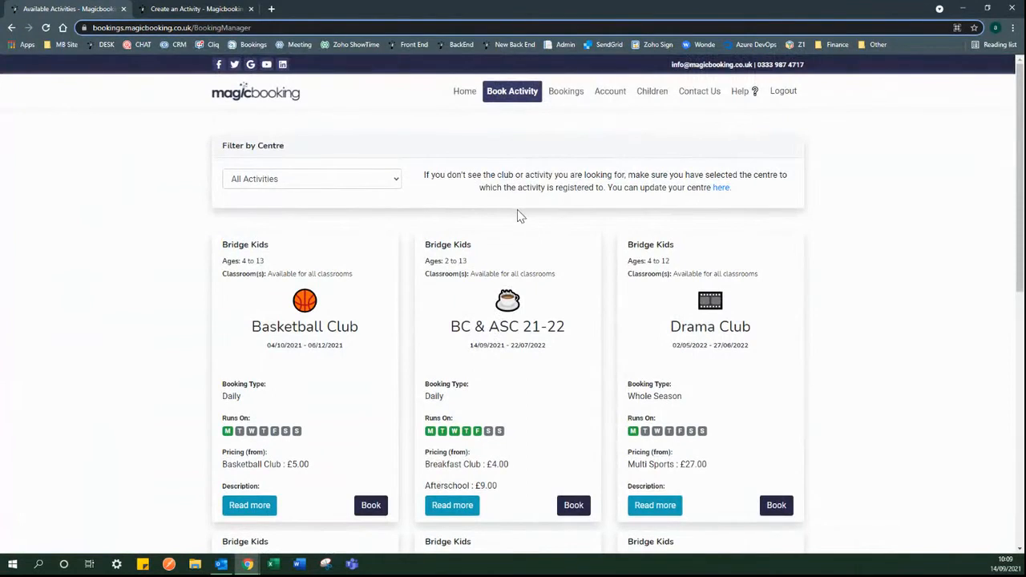
scroll(517, 212, down, 1)
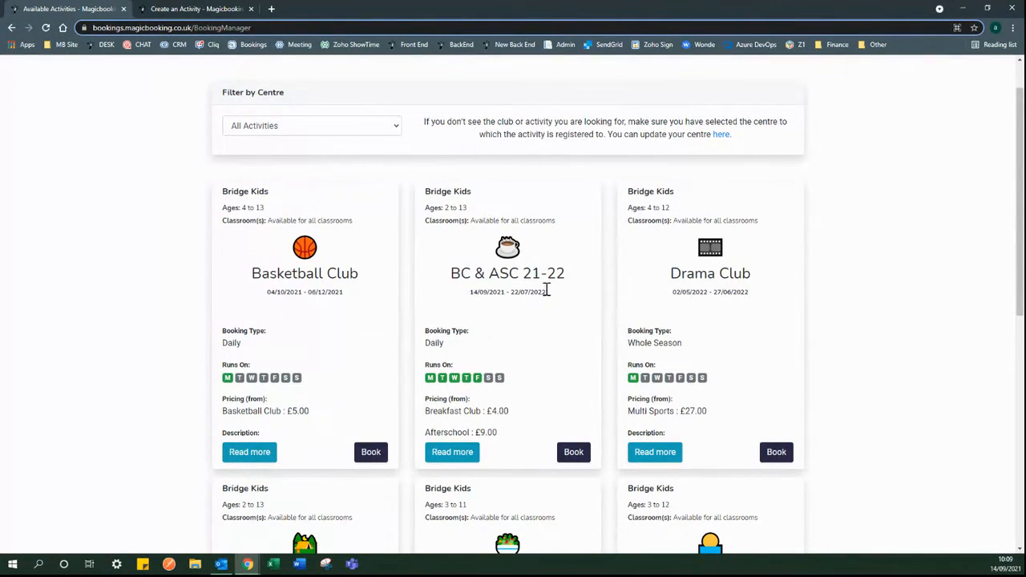
click(463, 454)
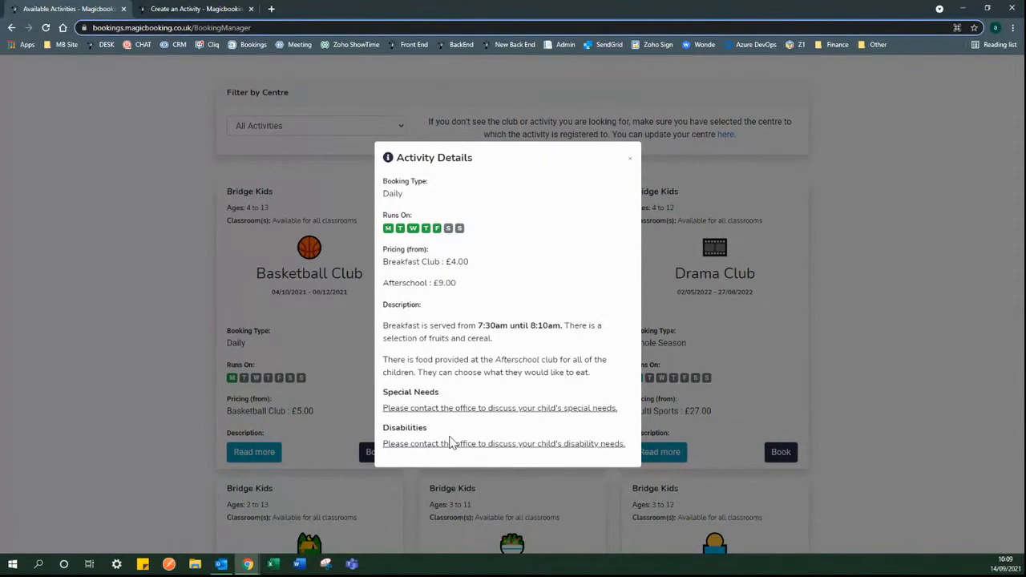
click(629, 158)
click(215, 9)
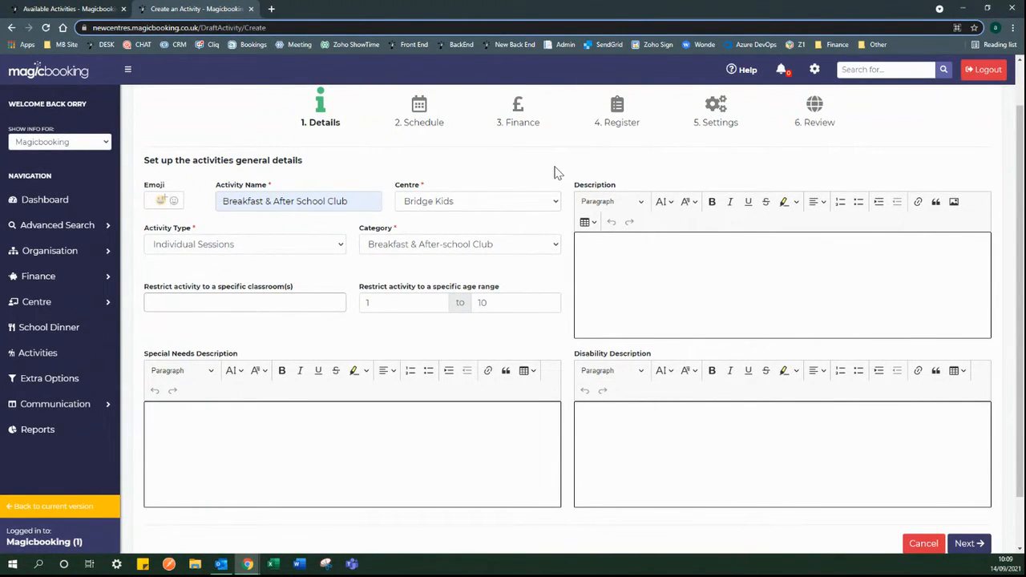
click(577, 234)
- Move on to the Schedule step and check the schedule dates calendar
click(972, 545)
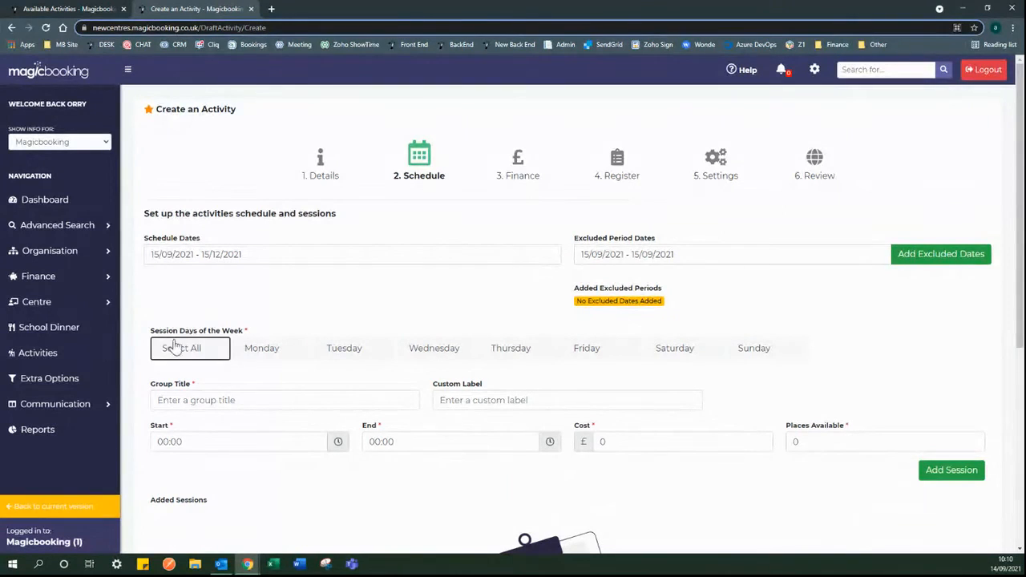
click(213, 255)
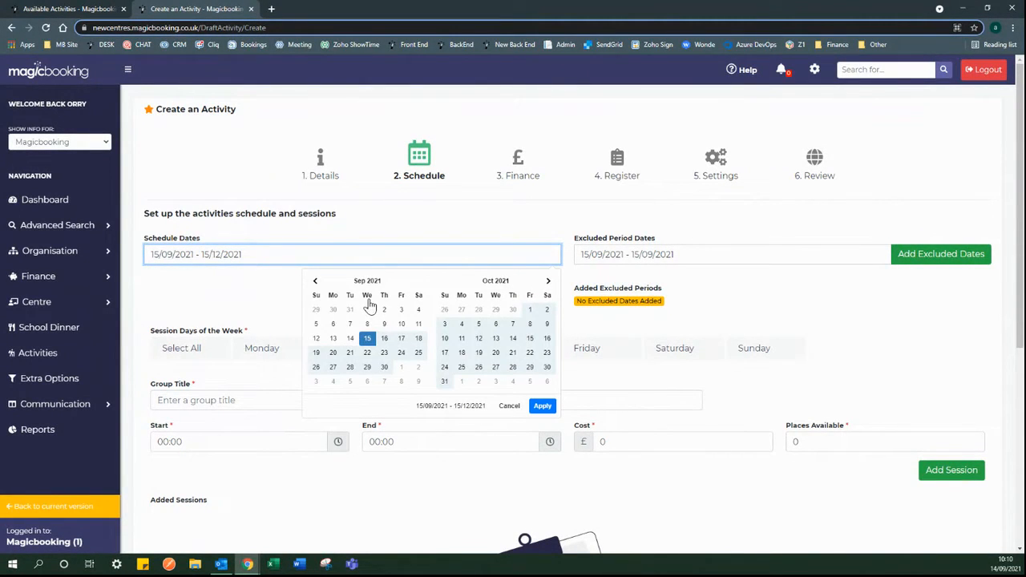
click(252, 292)
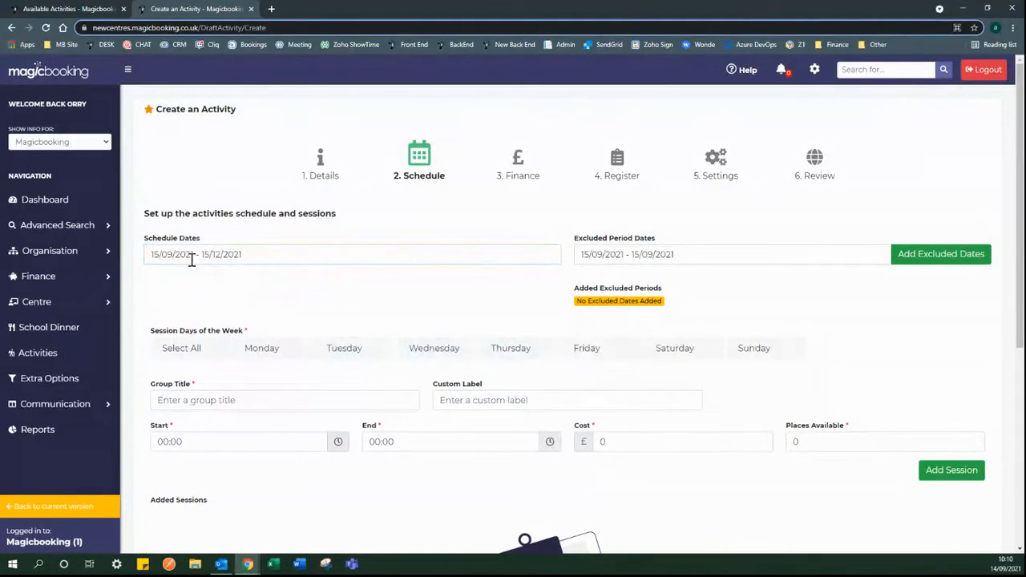
- Set the schedule dates to run from 20/09/2021 to 15/07/2022
click(282, 254)
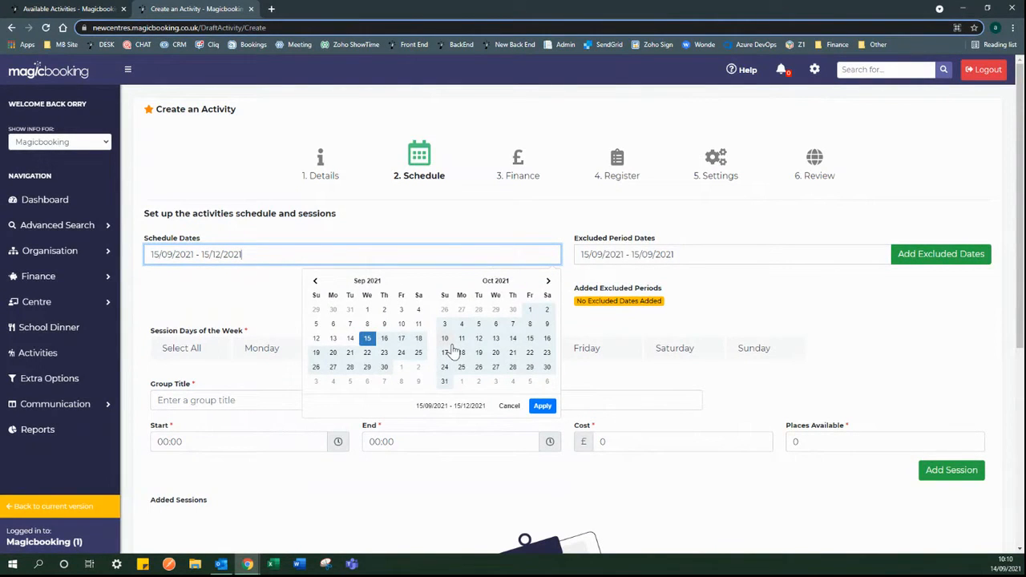
click(334, 354)
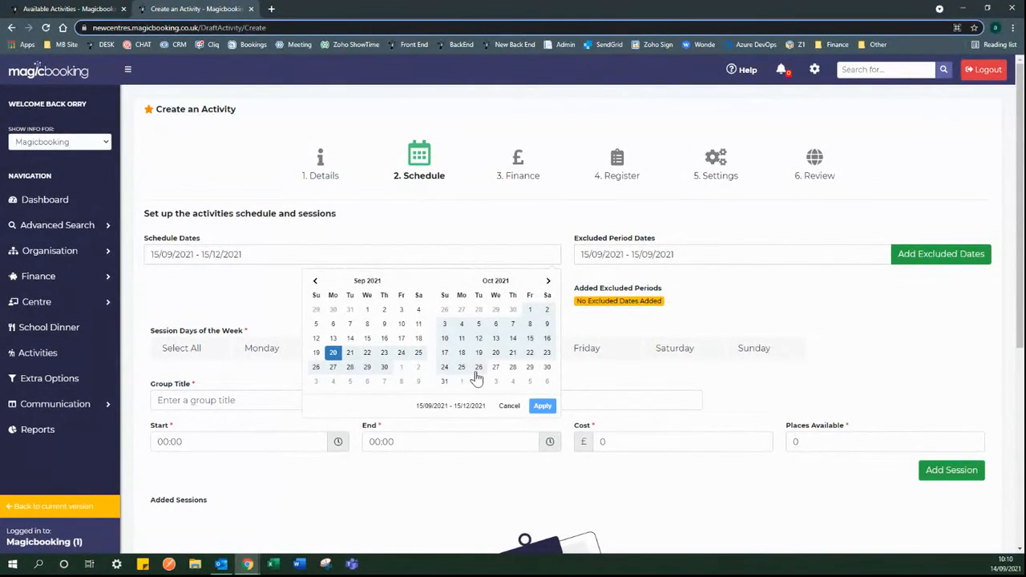
click(549, 282)
click(548, 282)
click(548, 283)
click(549, 282)
click(548, 282)
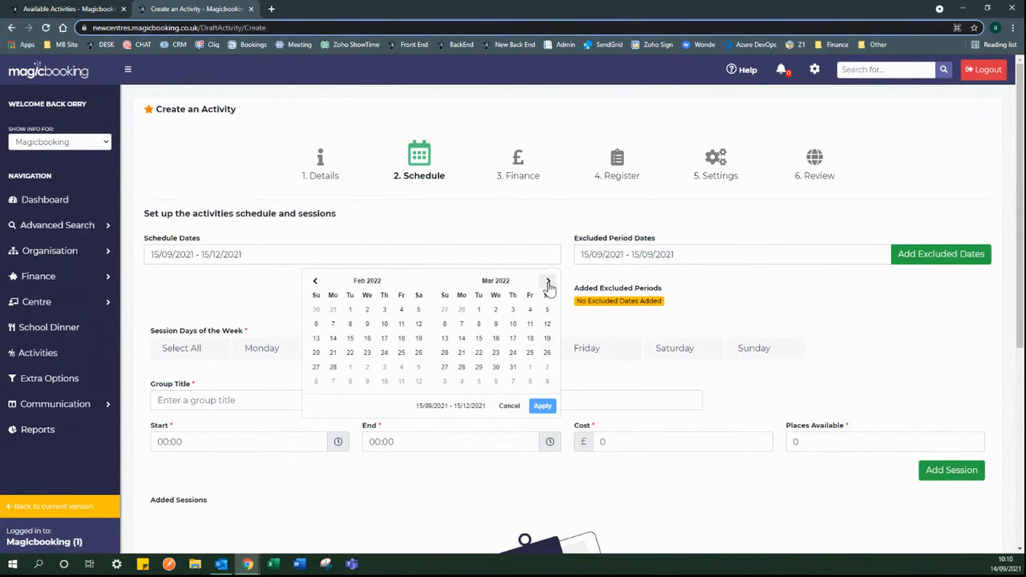
click(549, 282)
click(548, 282)
click(548, 282)
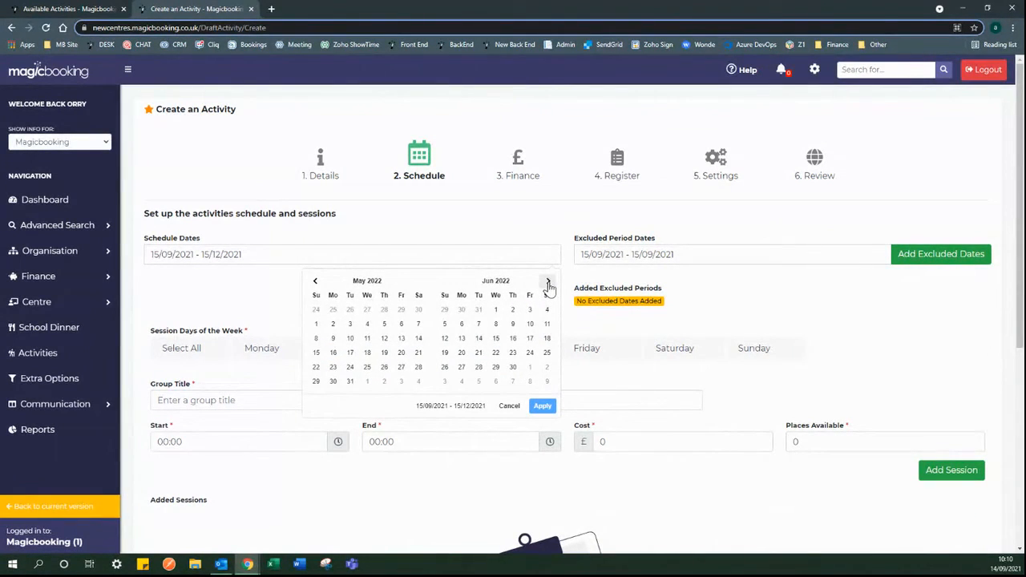
click(548, 283)
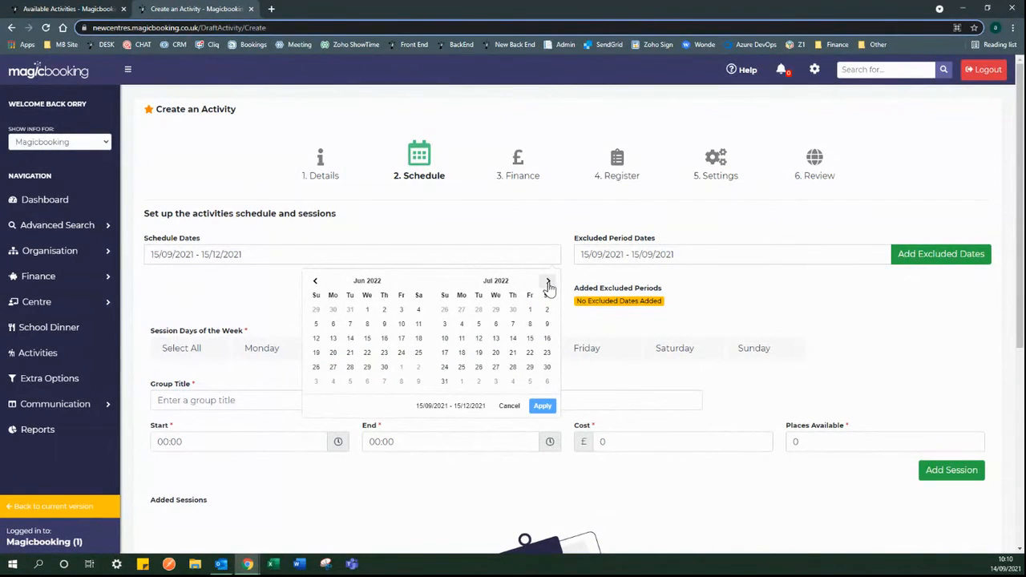
click(527, 343)
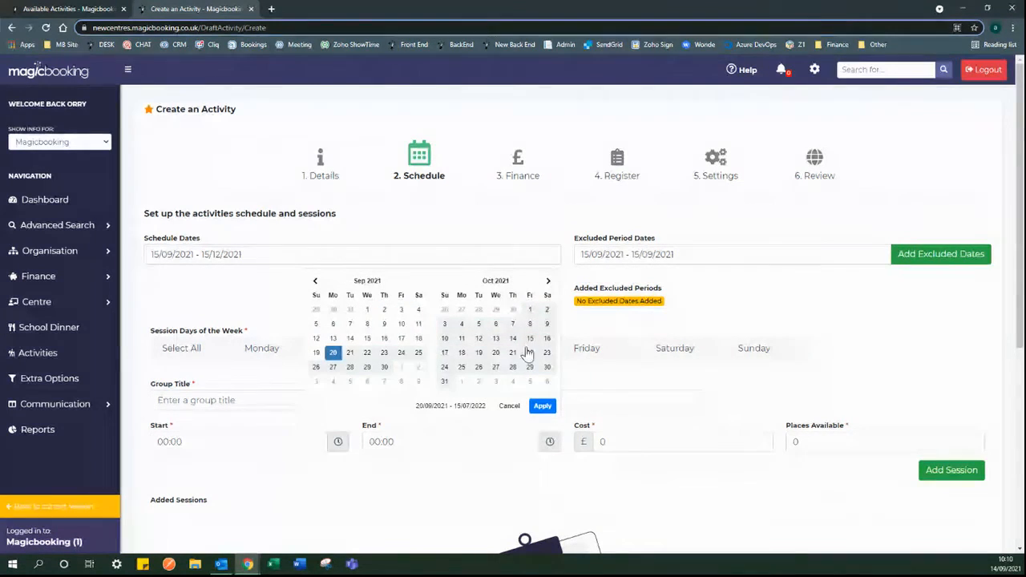
click(543, 406)
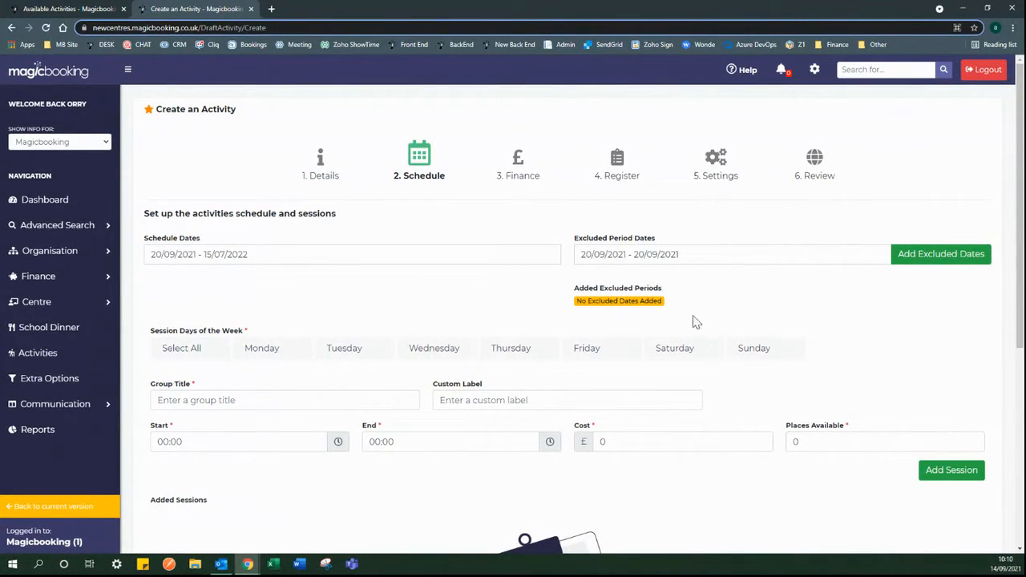
- Exclude 28/09/2021 as a single-day period and add it to the excluded list
click(703, 254)
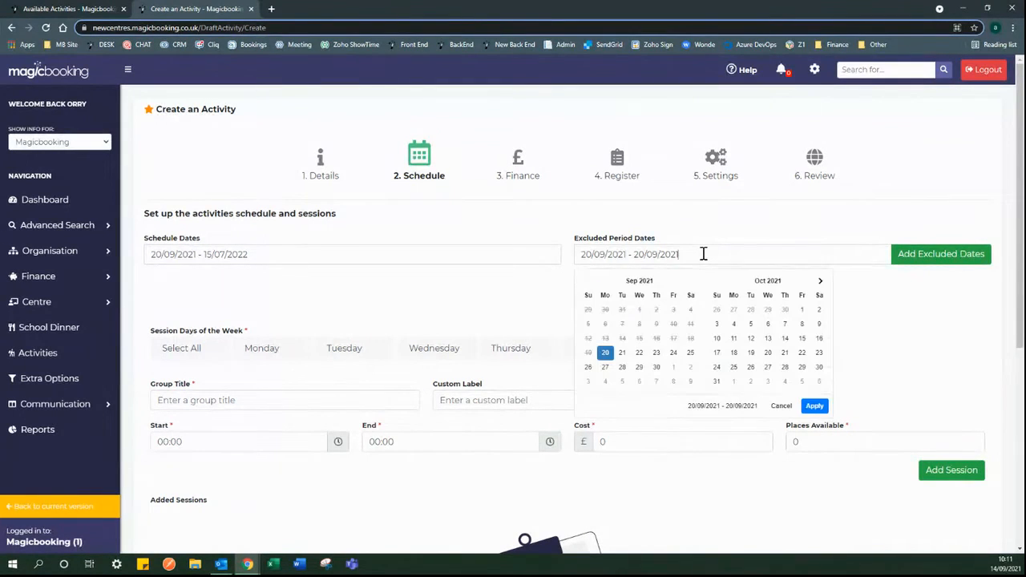
click(623, 367)
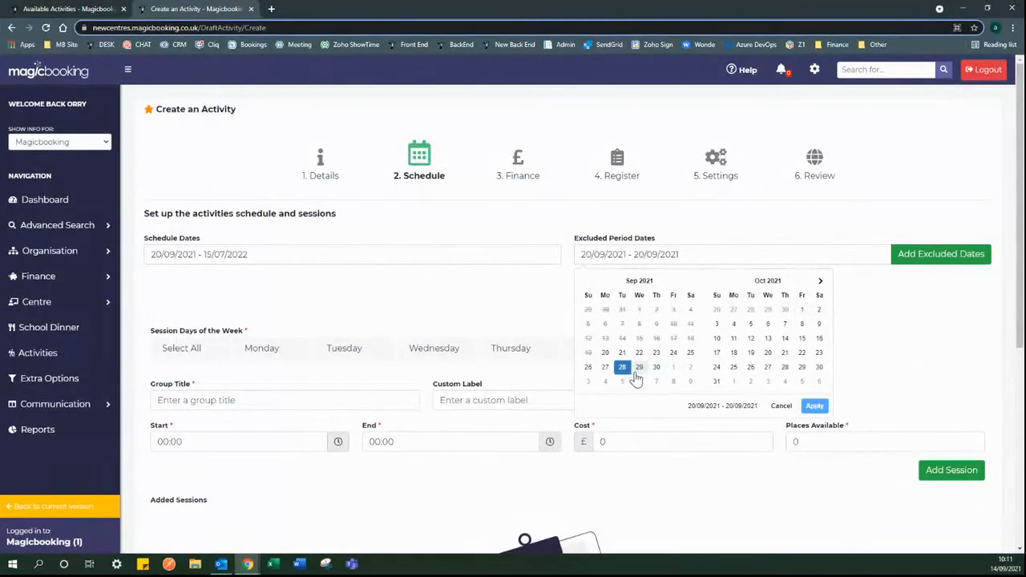
click(623, 372)
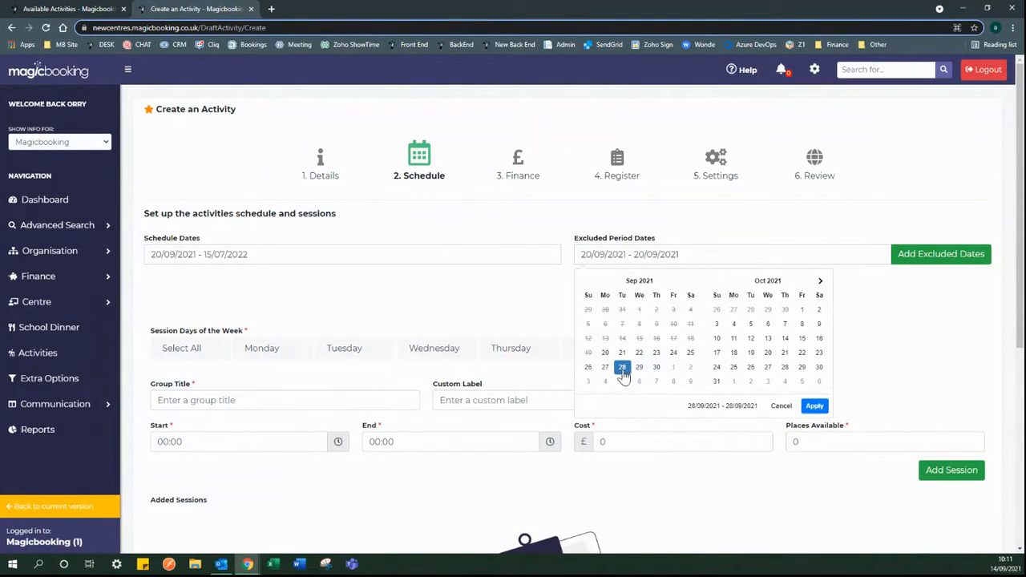
click(818, 407)
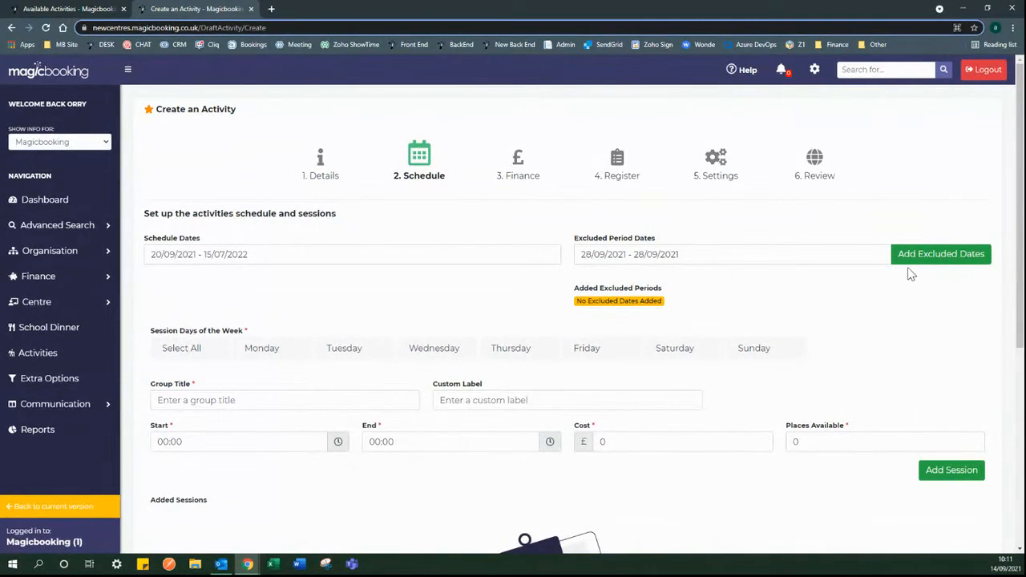
click(961, 261)
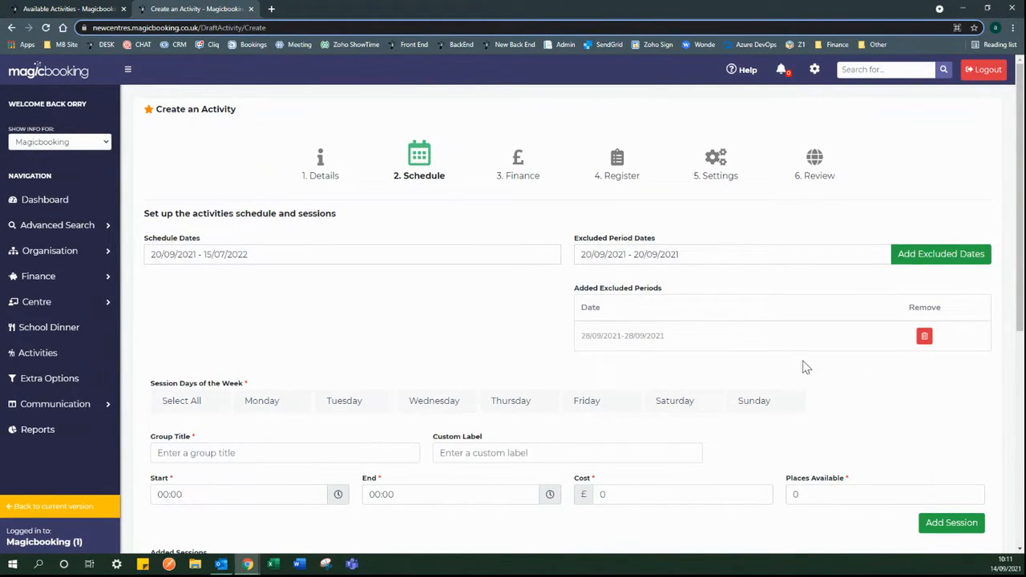
scroll(706, 321, down, 1)
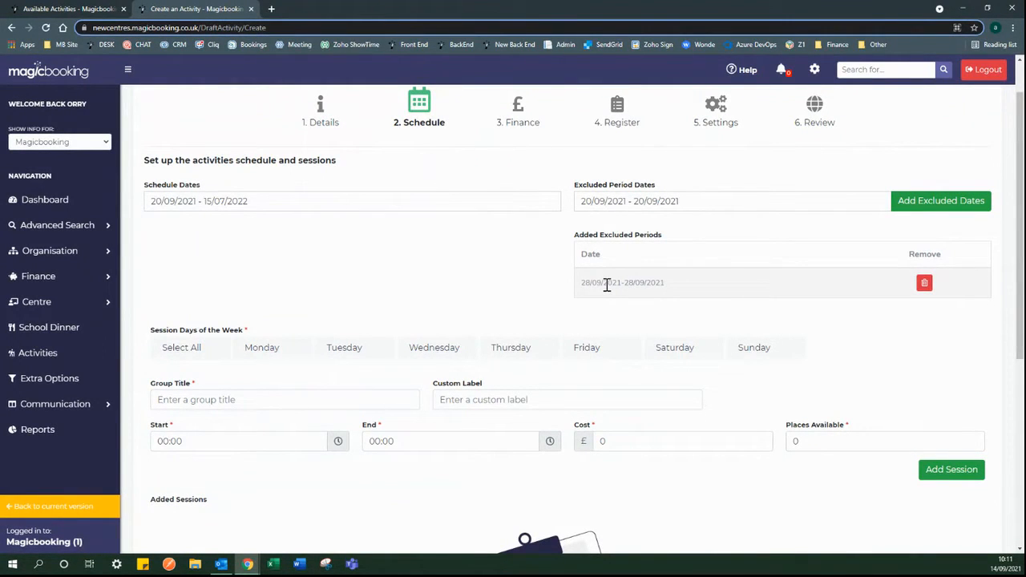
scroll(486, 264, down, 3)
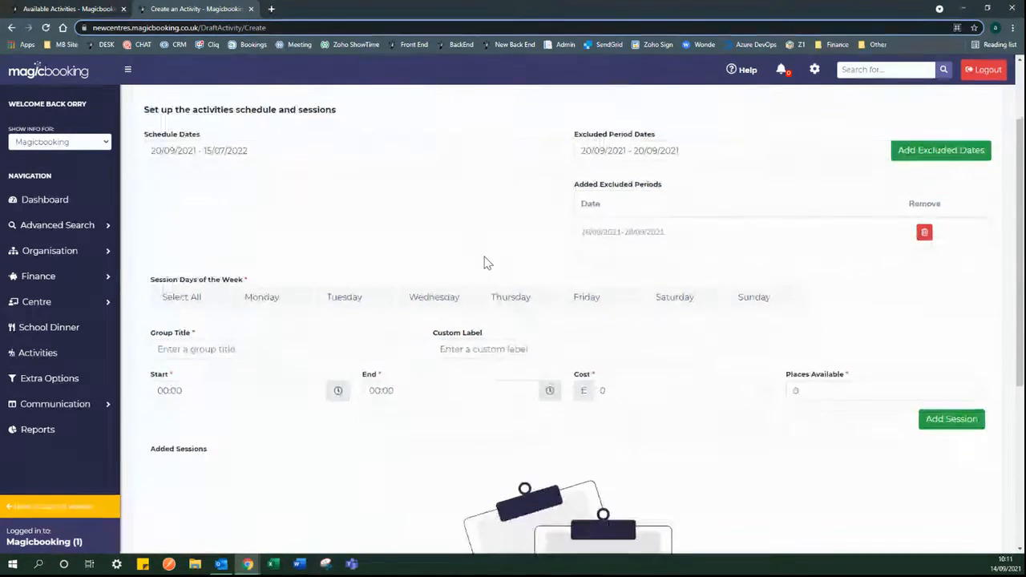
scroll(481, 257, down, 2)
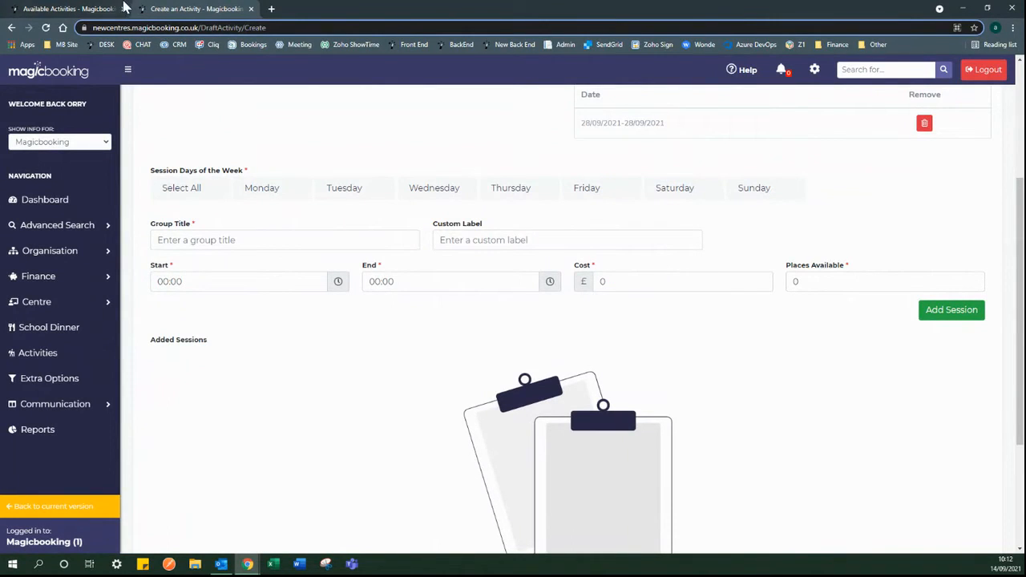
- Look over the existing BC & ASC 21-22 booking page from Available Activities
click(83, 8)
click(572, 453)
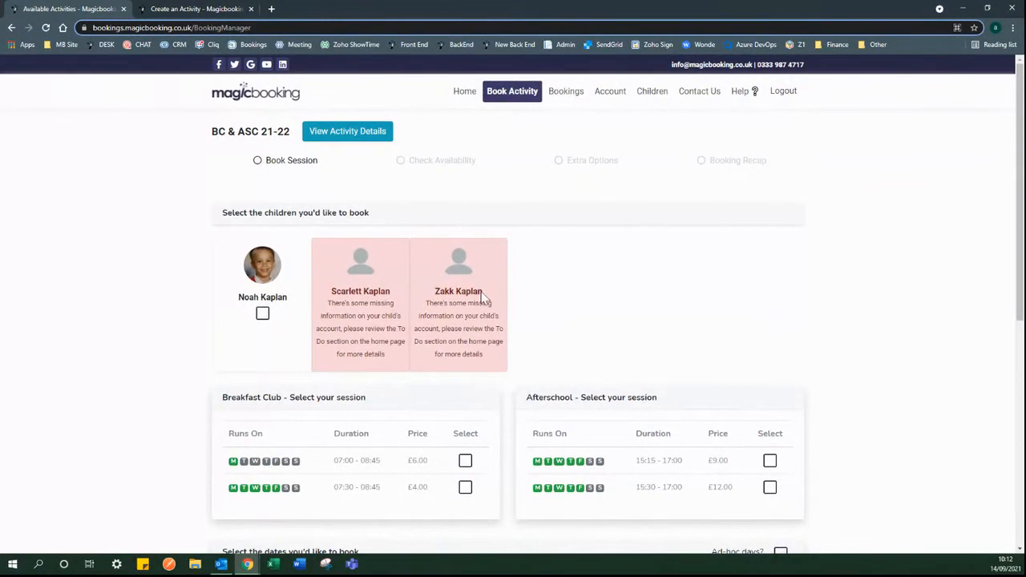
scroll(471, 292, down, 2)
scroll(473, 295, down, 1)
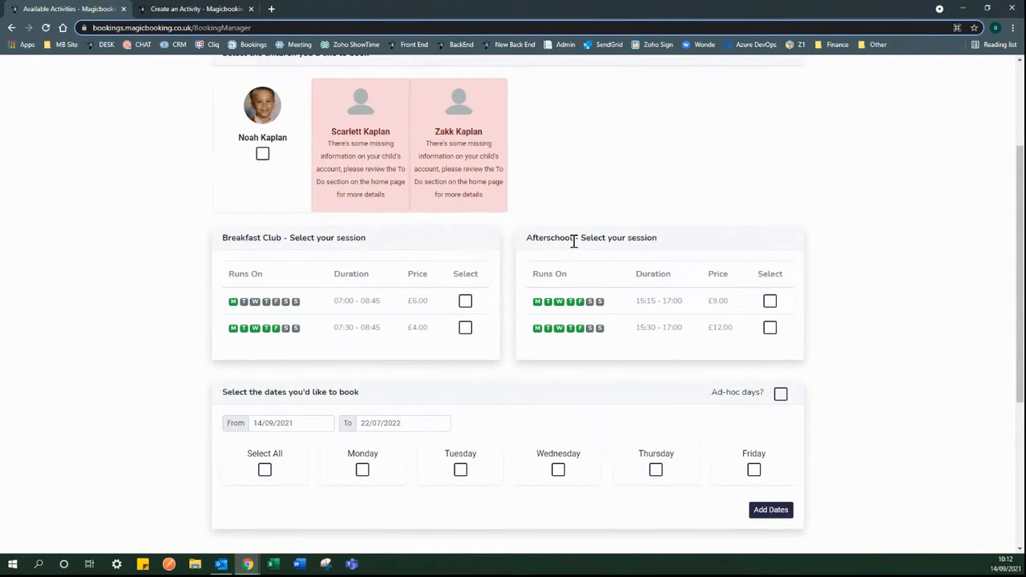
scroll(562, 248, up, 1)
scroll(425, 333, down, 1)
- Back on the new activity, tick Monday to Friday as session days
click(181, 8)
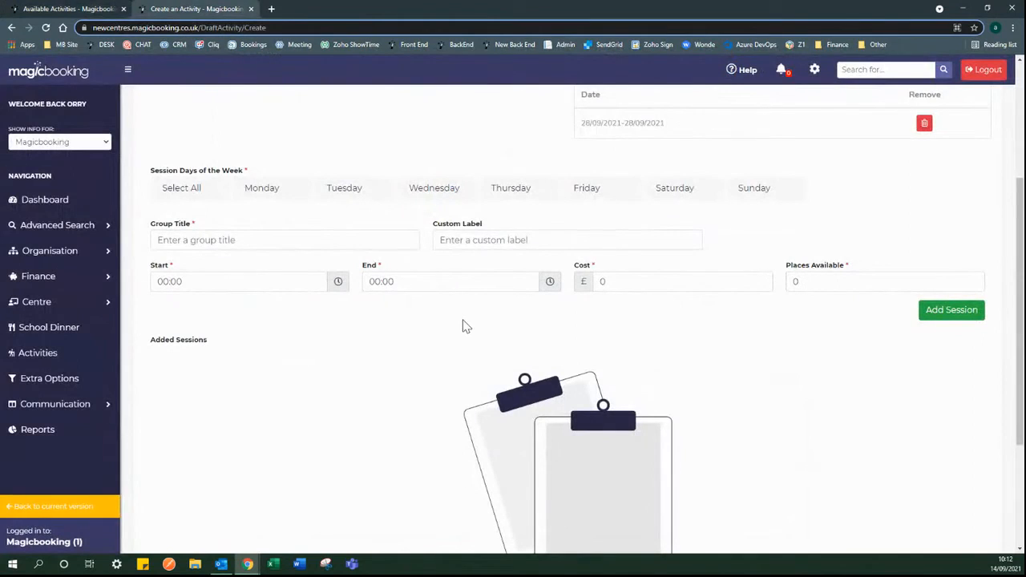
click(289, 195)
click(345, 195)
click(464, 193)
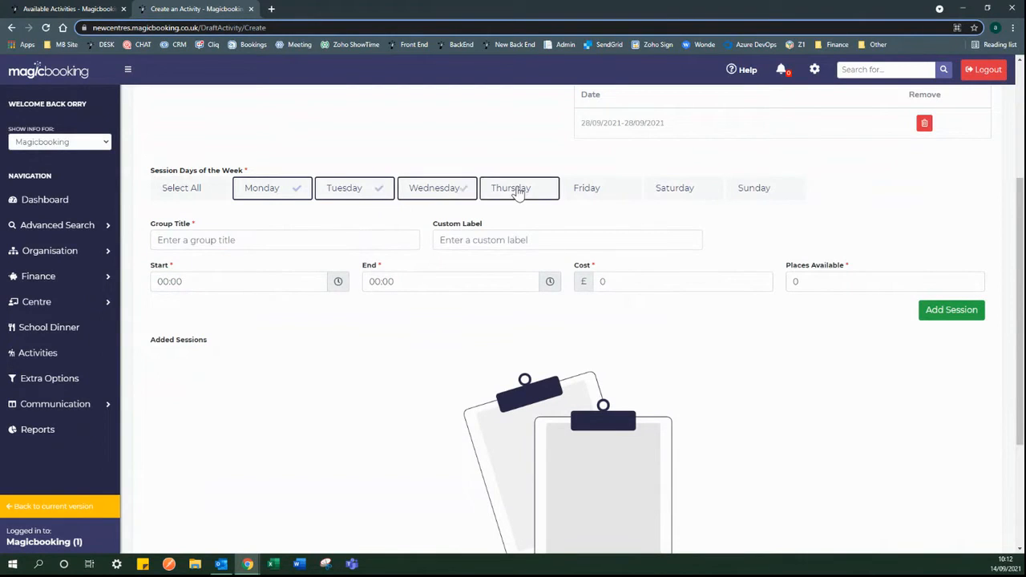
click(518, 192)
click(582, 196)
- Check the Breakfast Club session heading on the BC & ASC 21-22 booking page
click(74, 10)
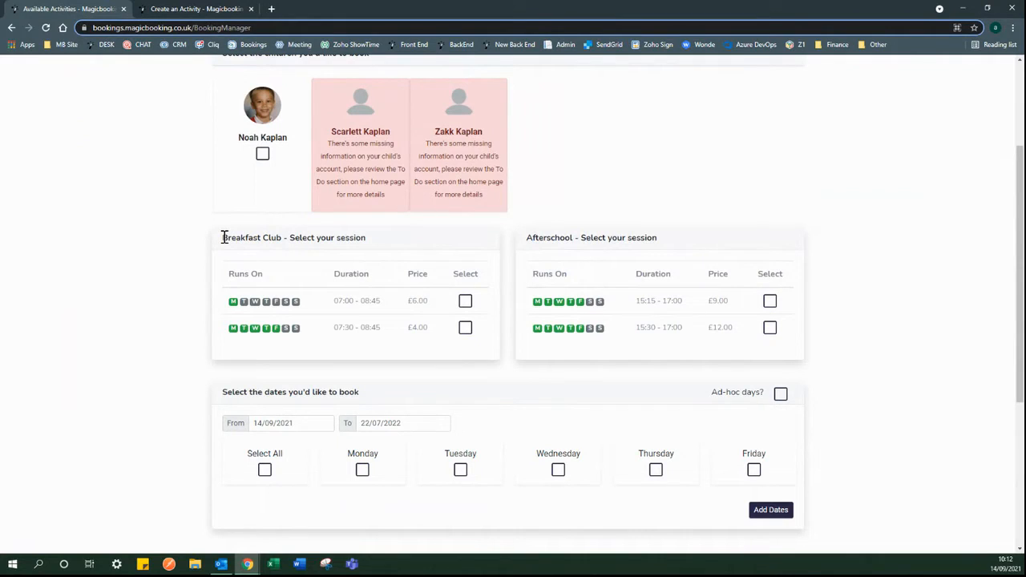
drag(224, 237, 281, 243)
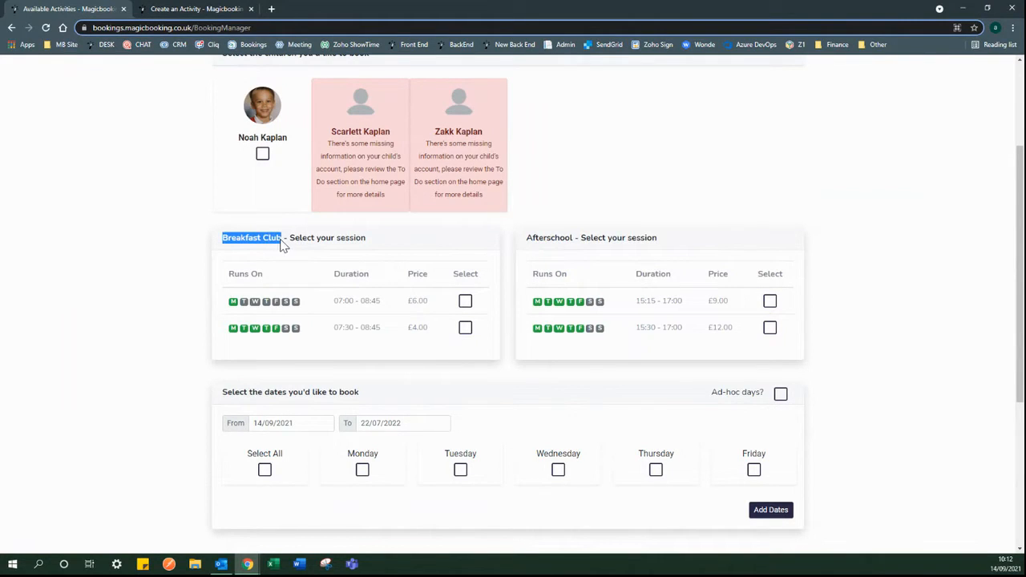
click(549, 241)
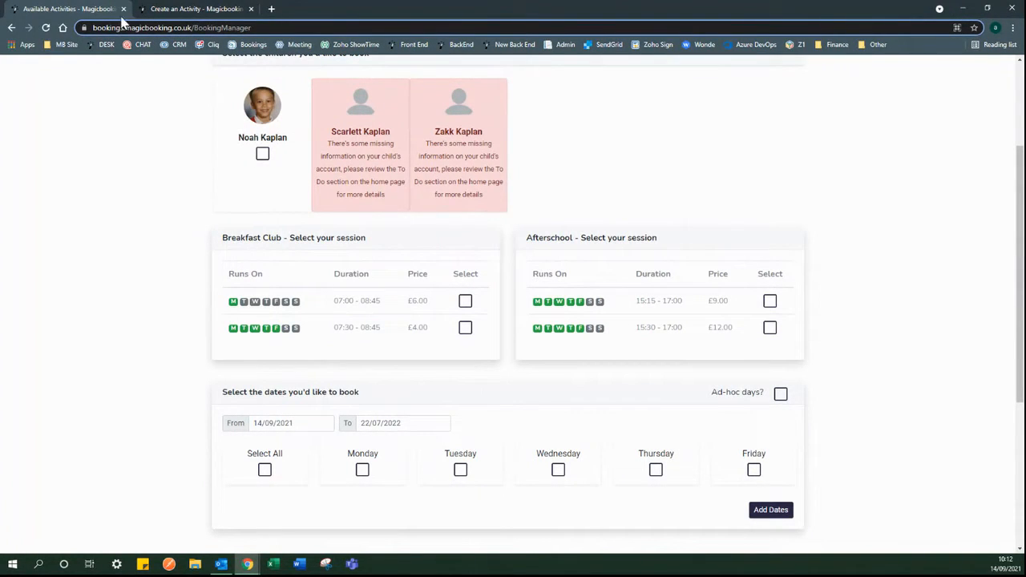
- Title the session group 'Breakfast Club'
click(151, 8)
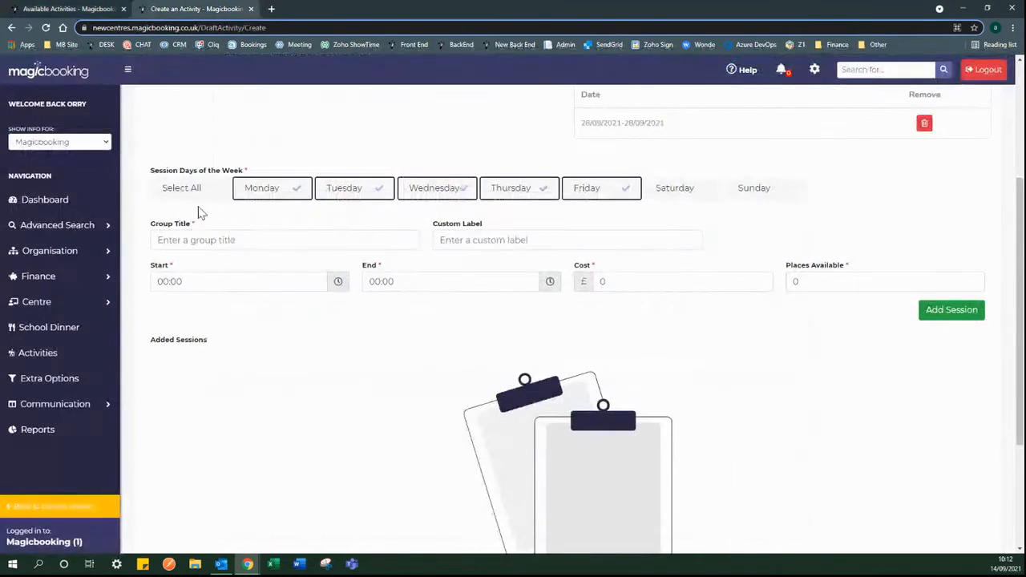
click(233, 241)
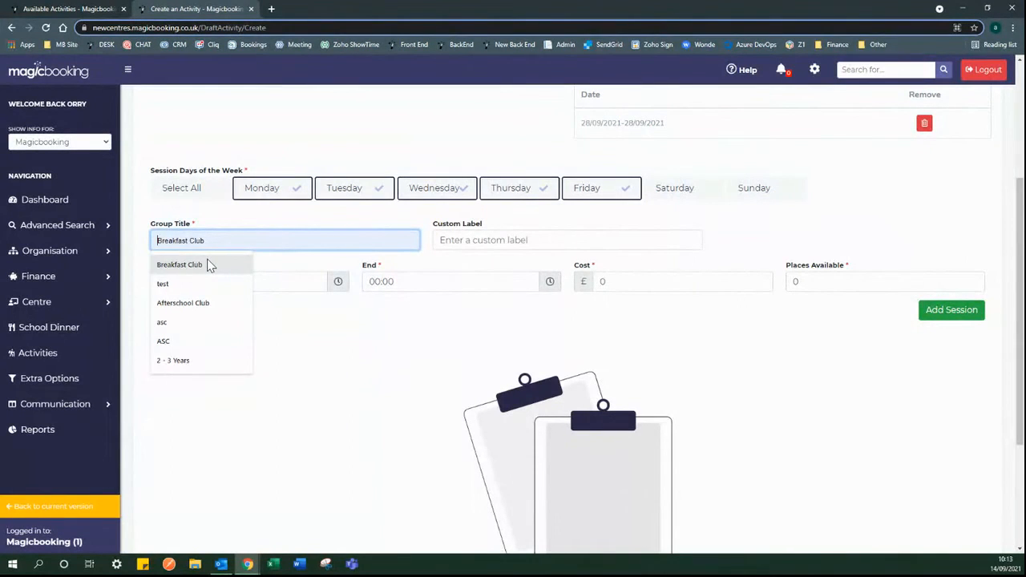
click(208, 265)
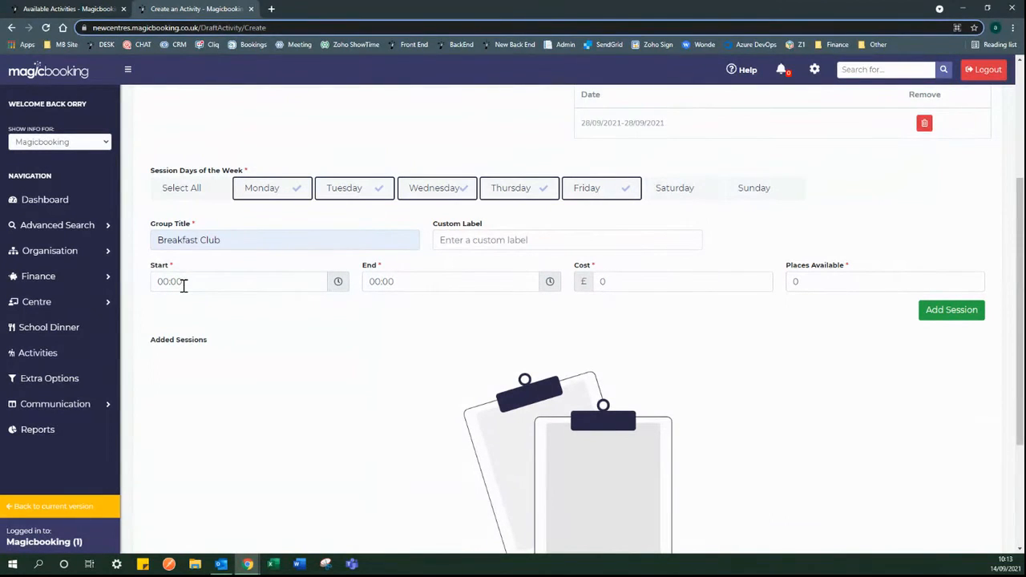
- Set the session time from 08:15 to 09:00
click(340, 290)
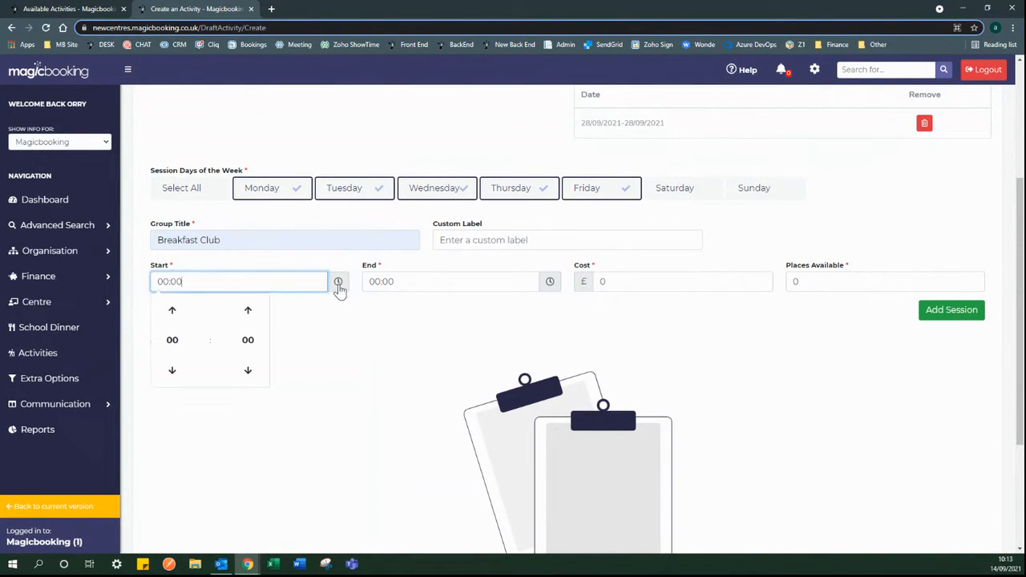
click(176, 345)
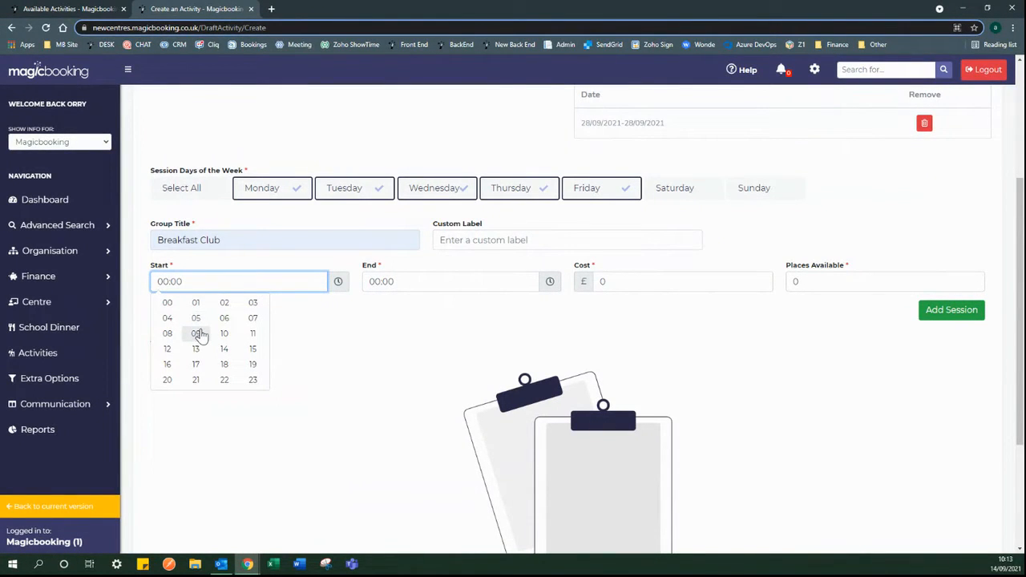
click(167, 333)
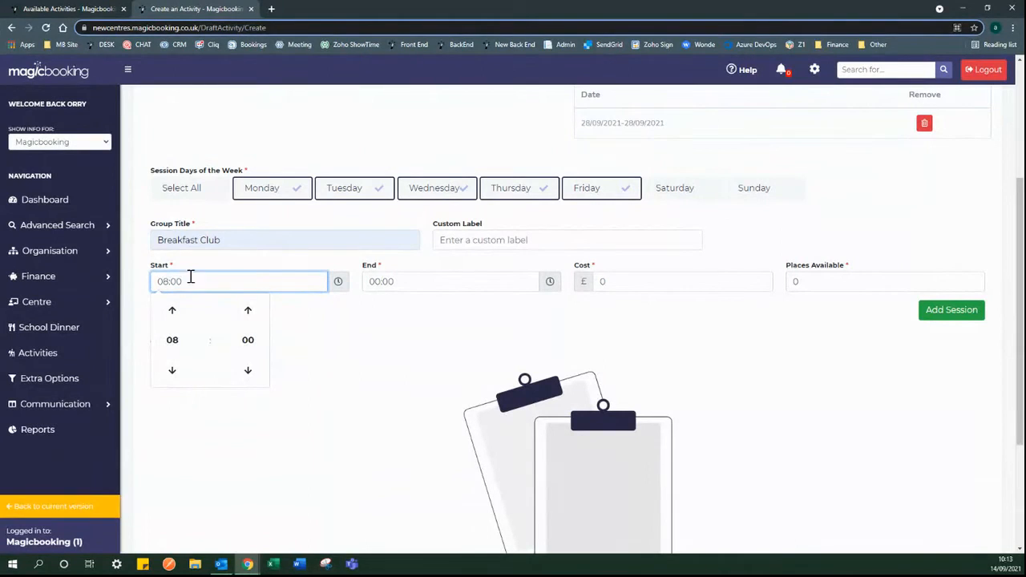
click(248, 340)
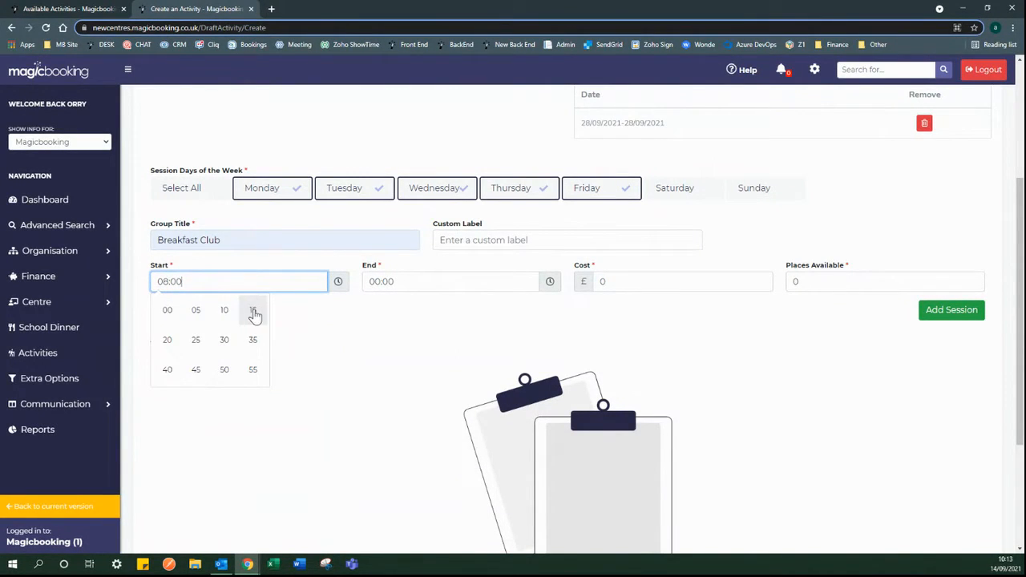
click(251, 312)
click(299, 324)
click(552, 284)
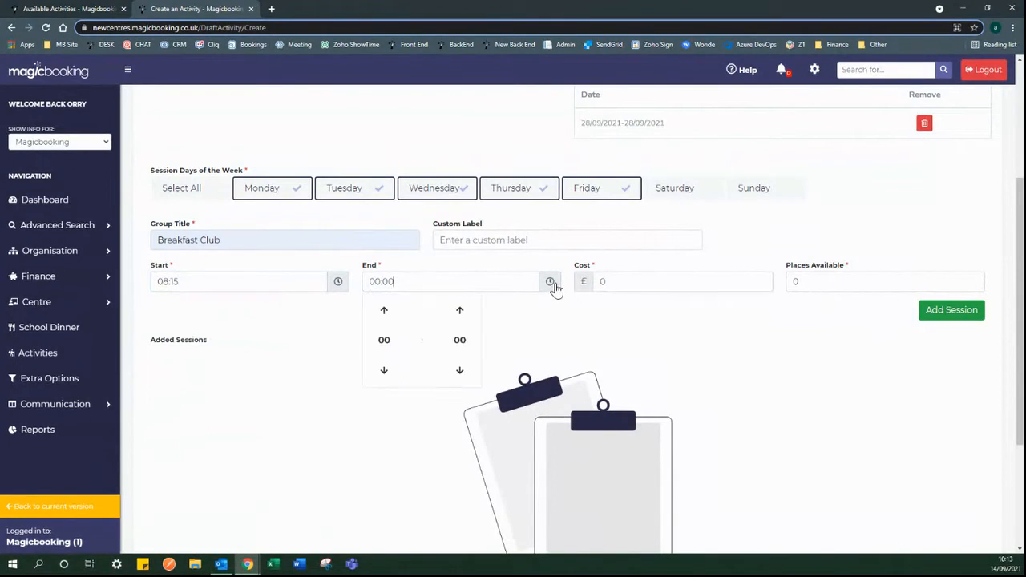
click(384, 340)
click(406, 337)
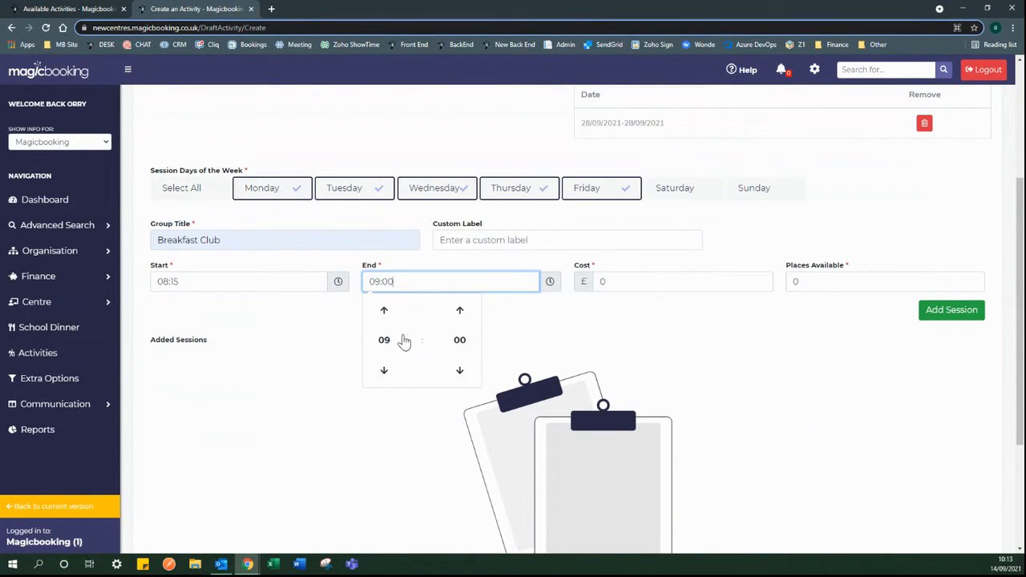
click(514, 338)
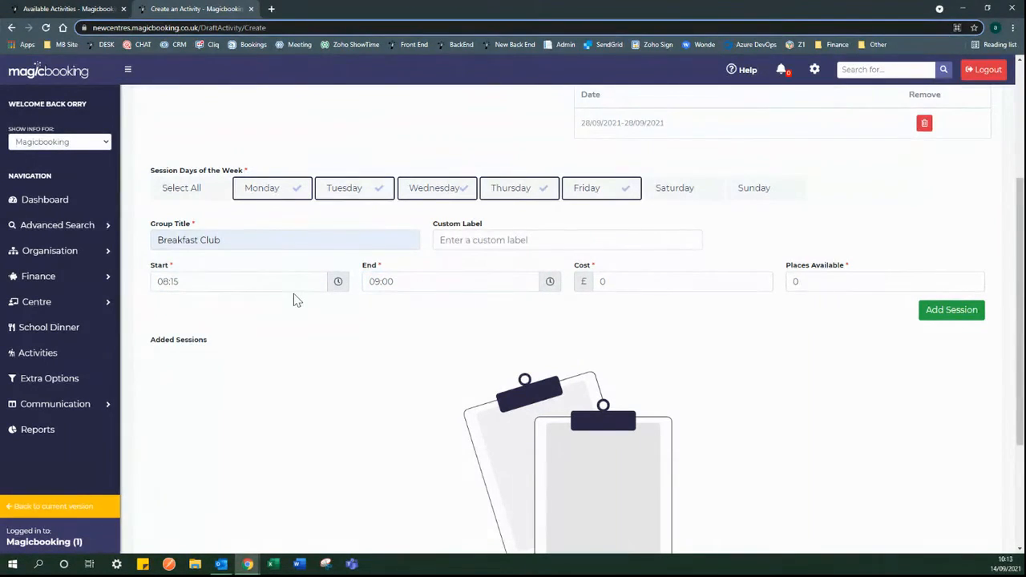
- Set the cost to £5 and places available to 30
double_click(603, 284)
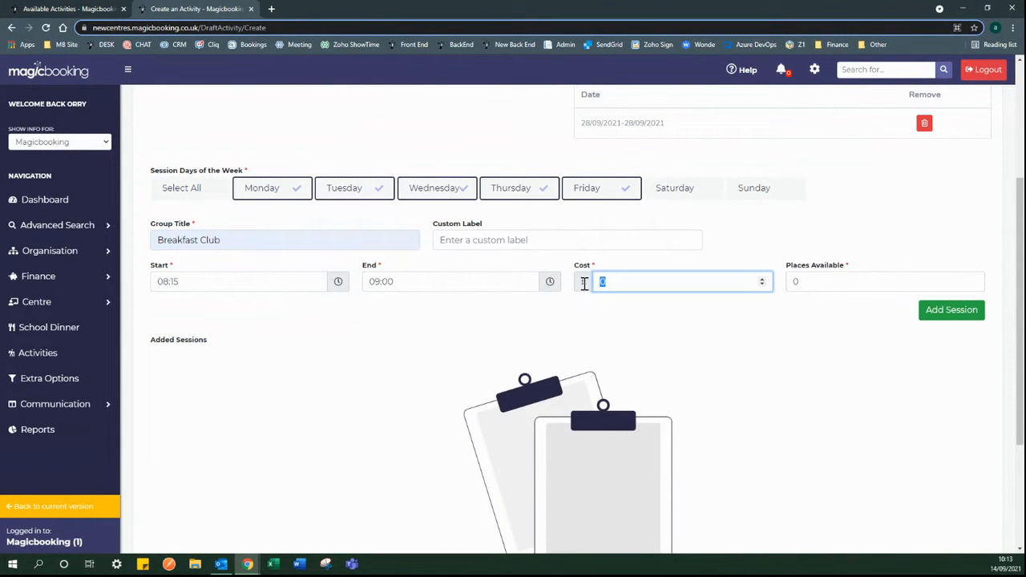
double_click(792, 283)
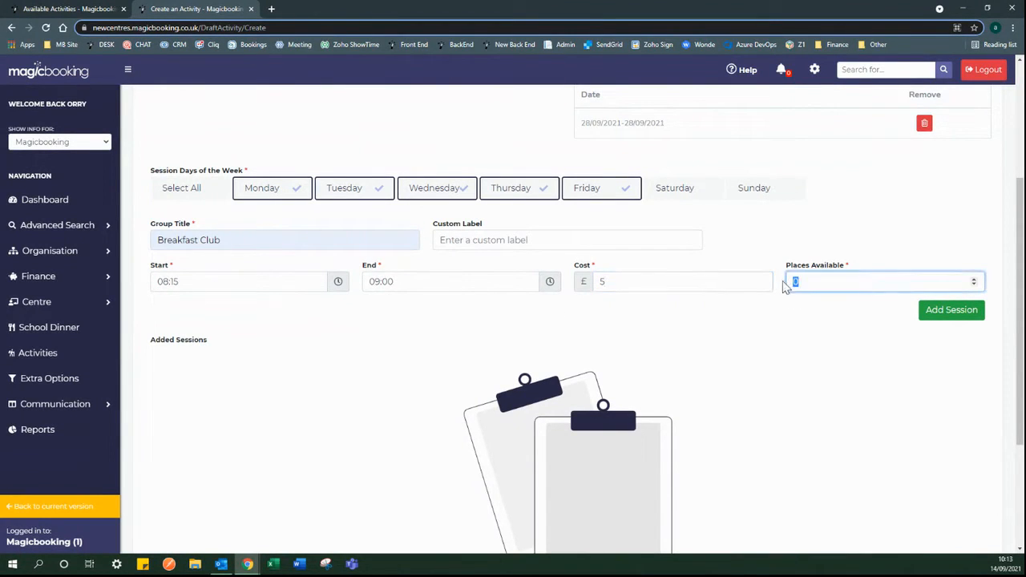
text(30)
click(807, 315)
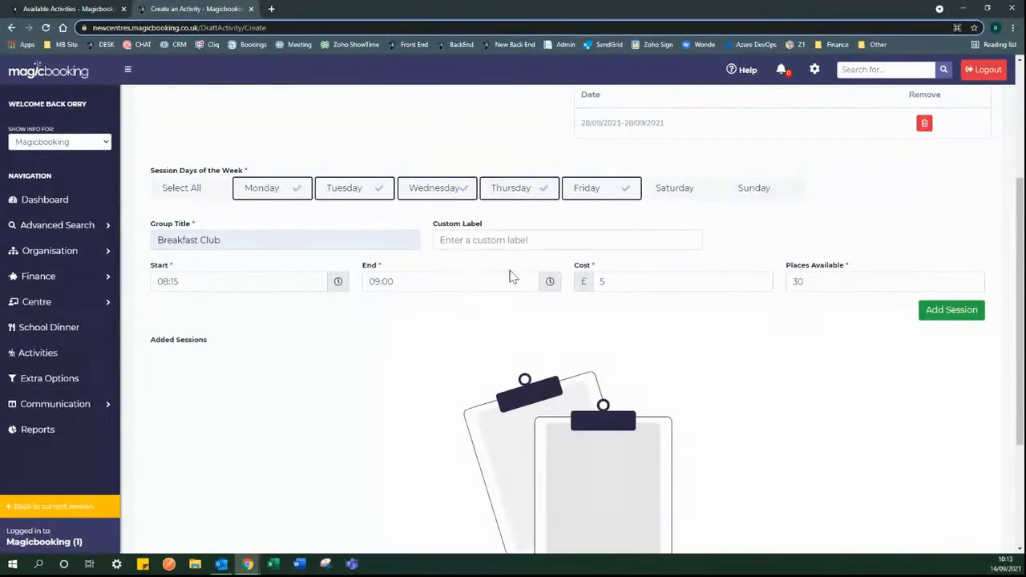
- Add the five Monday–Friday Breakfast Club sessions, then reselect Monday–Friday for another session
click(946, 311)
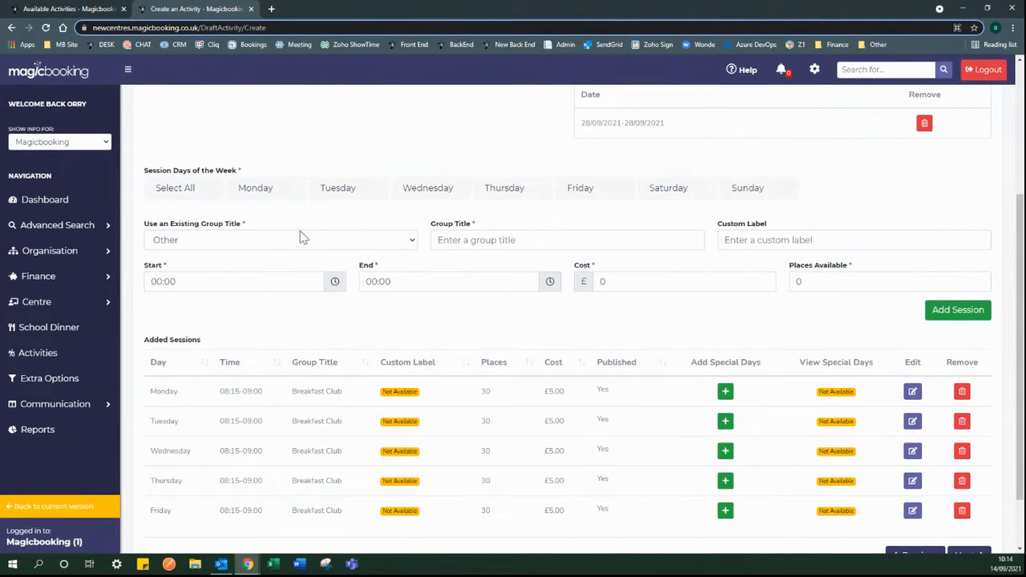
click(264, 190)
click(345, 189)
click(467, 189)
click(499, 190)
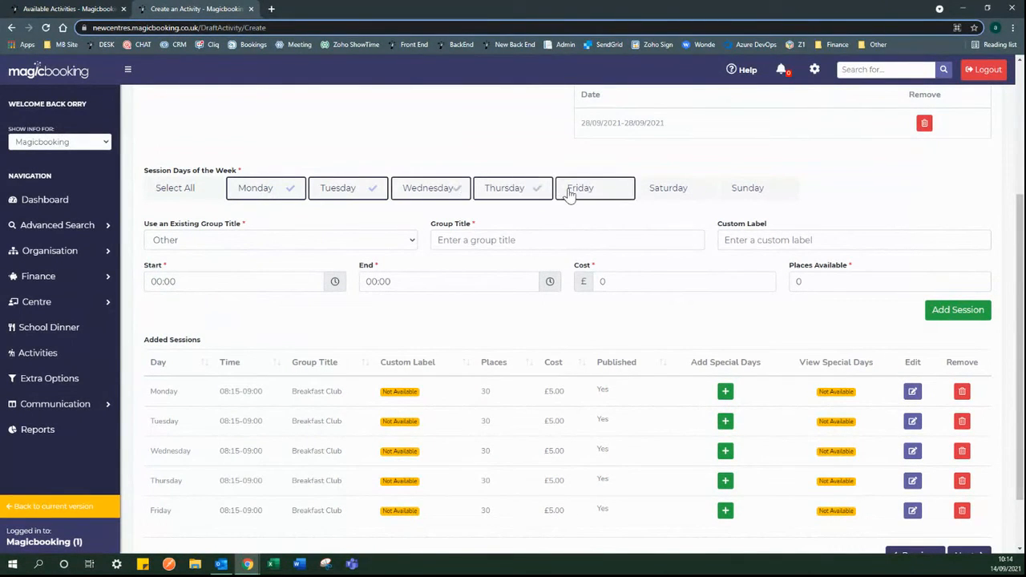
click(573, 192)
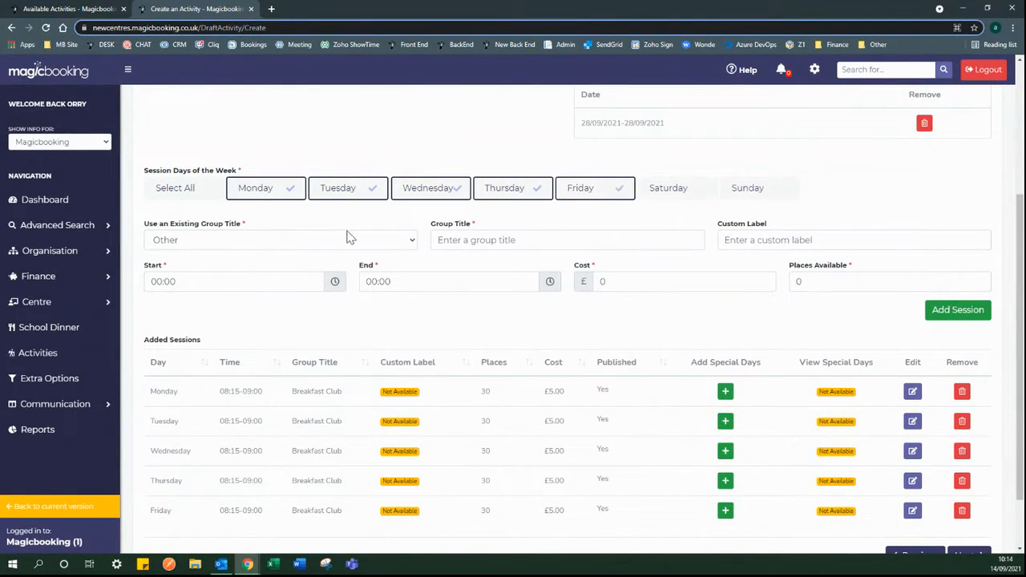
click(222, 240)
click(245, 234)
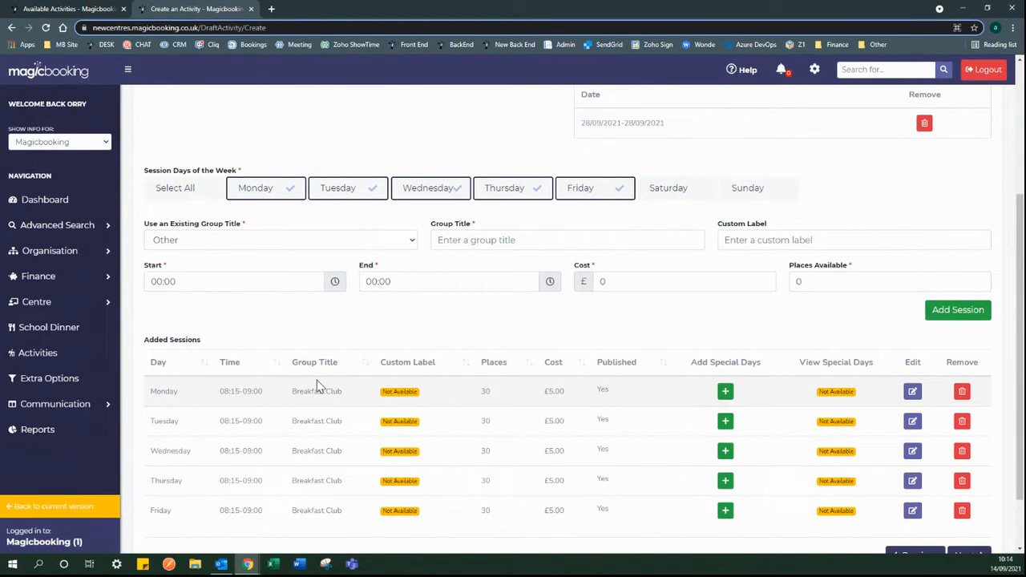
- Reuse the Breakfast Club group title and set the session time to 08:00–08:45
click(362, 243)
click(307, 267)
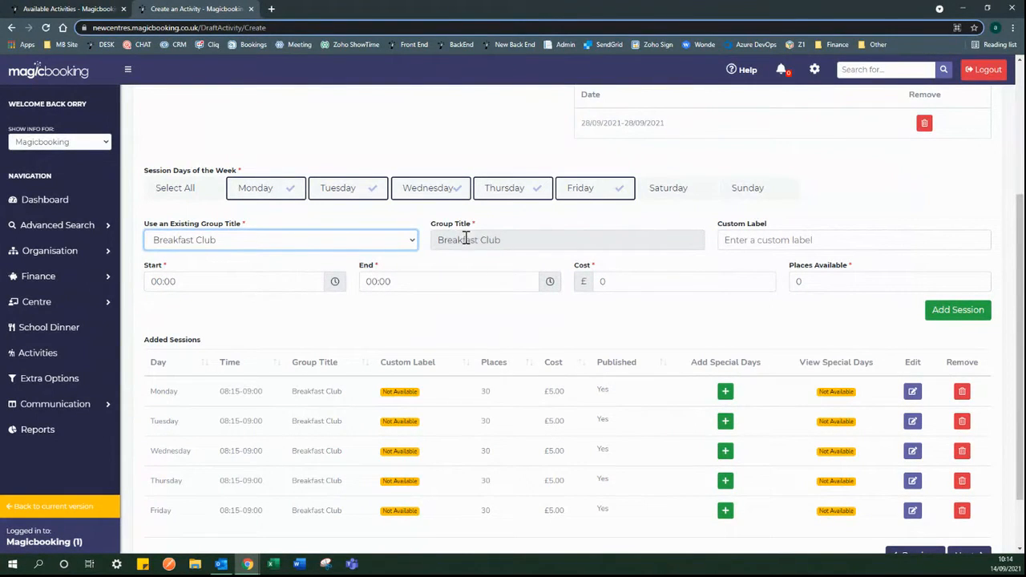
click(503, 241)
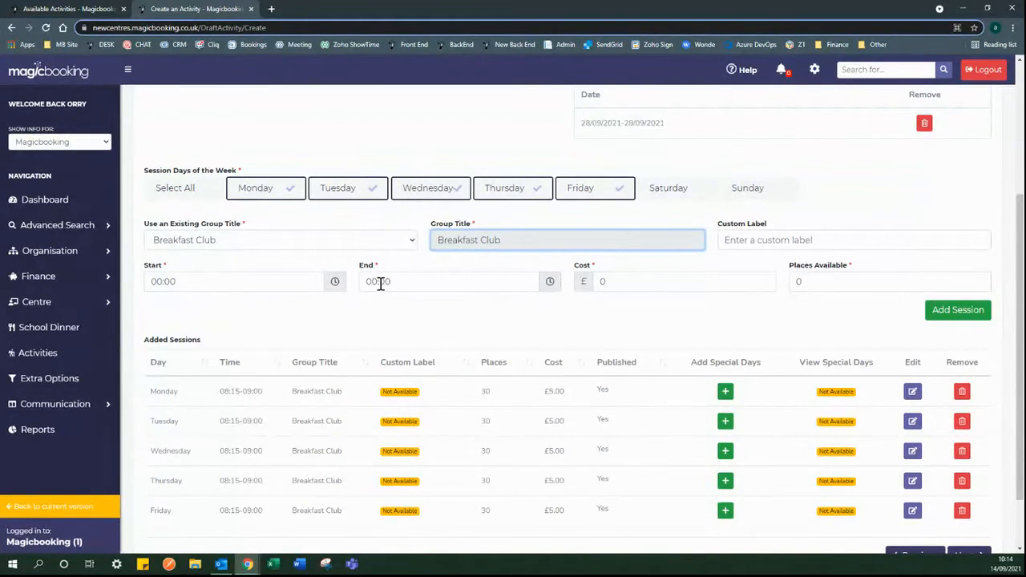
click(333, 282)
click(163, 340)
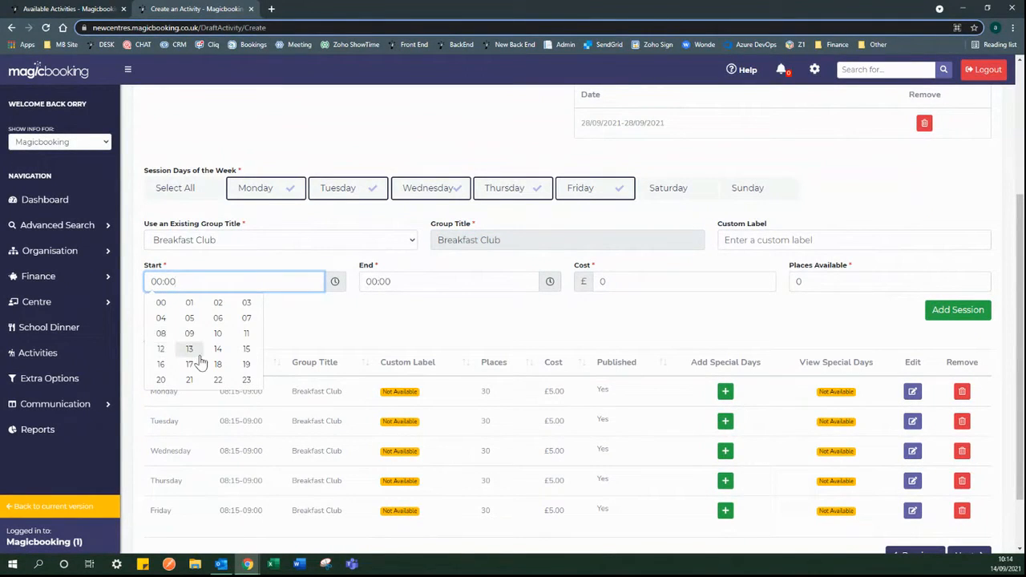
click(161, 334)
click(276, 323)
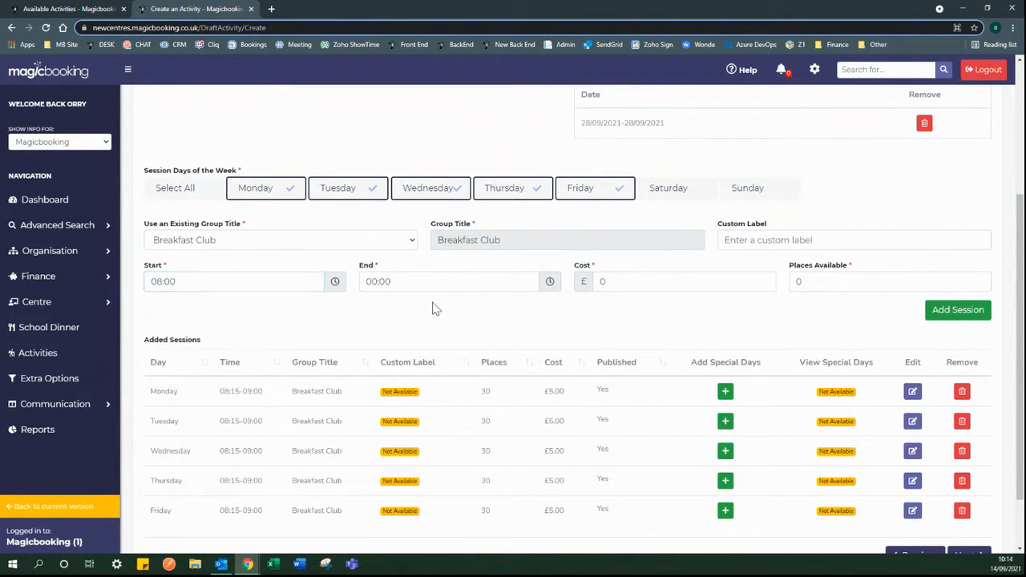
click(549, 281)
click(377, 343)
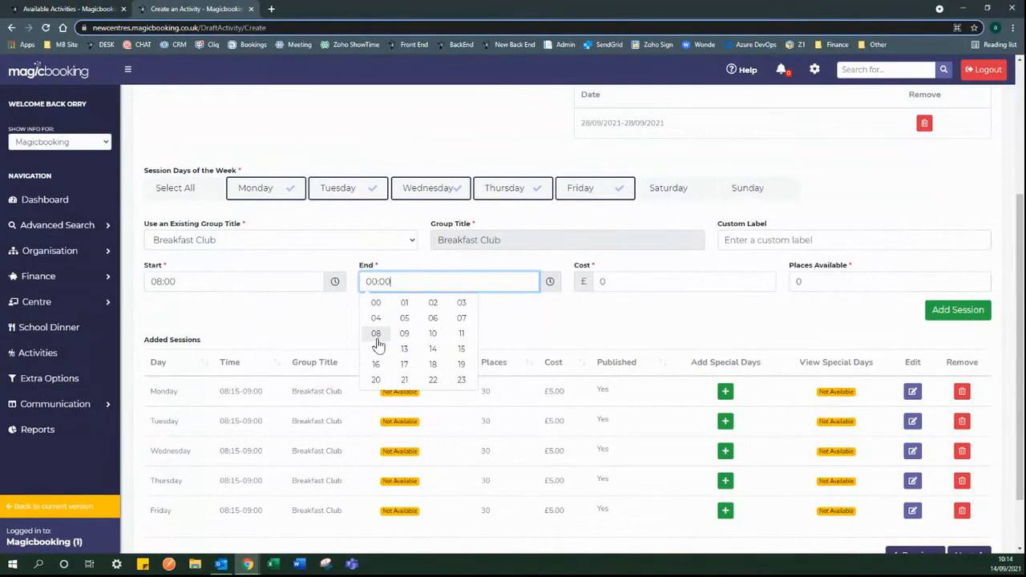
click(376, 336)
click(454, 343)
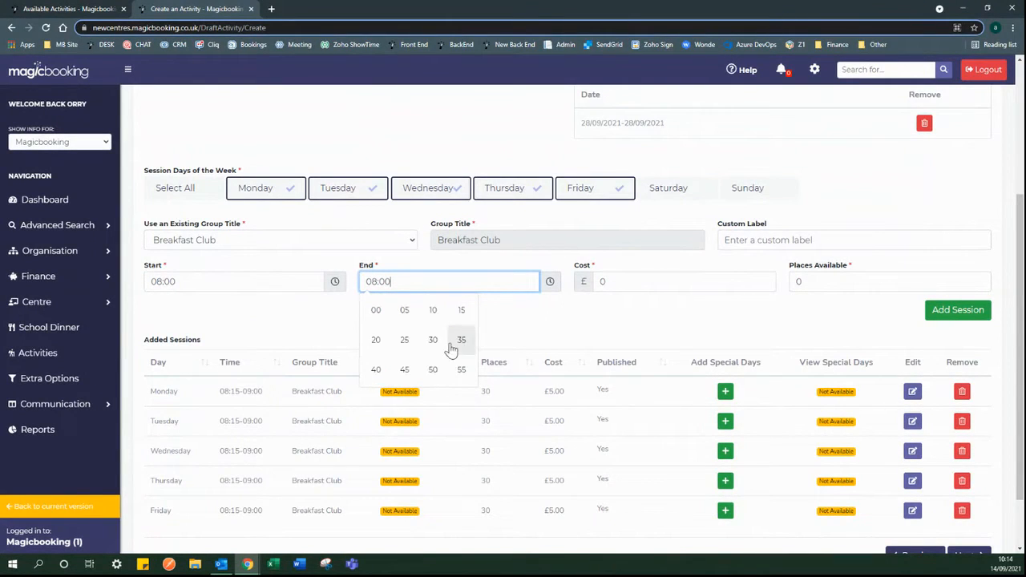
click(404, 370)
click(513, 335)
- Enter a cost of 5 and 30 places, then add the Breakfast Club sessions
drag(611, 282, 594, 282)
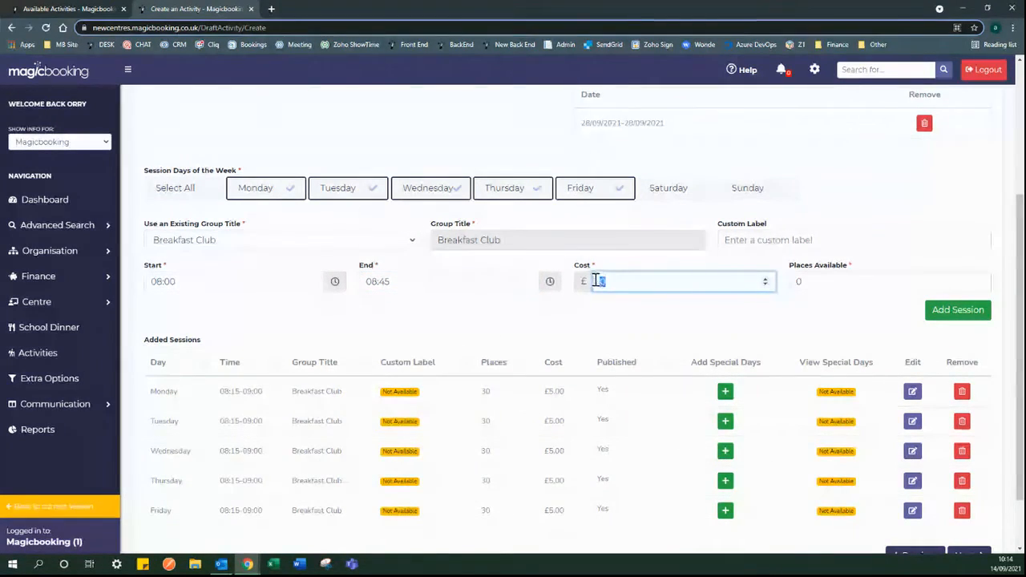
text(5)
key(Tab)
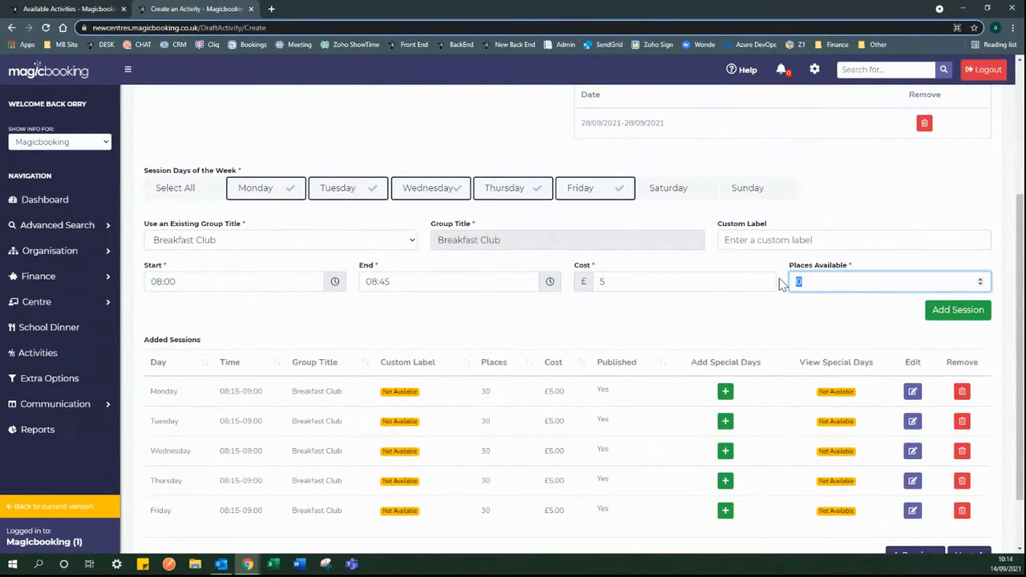
text(30)
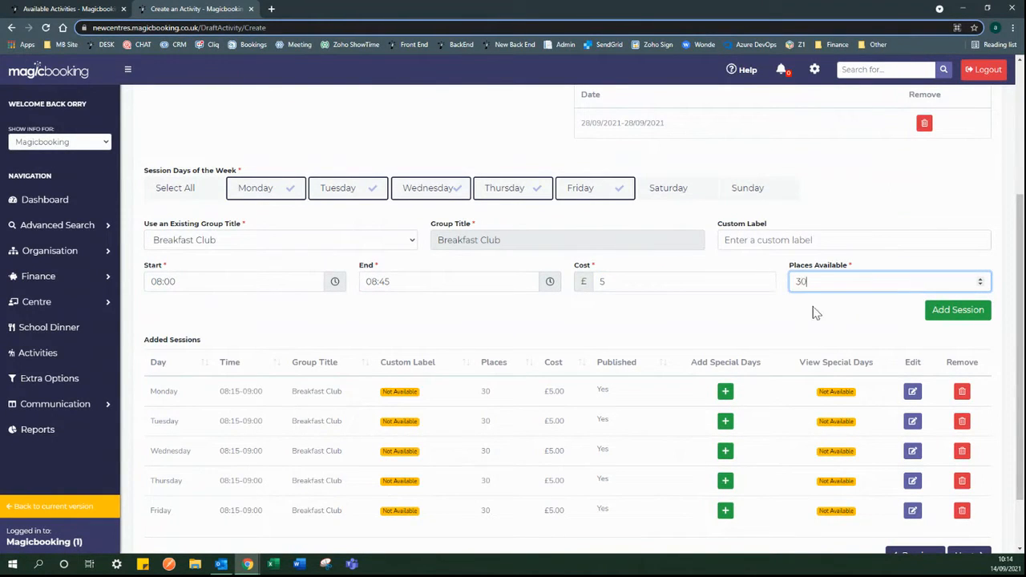
click(950, 314)
- Scroll through the Added Sessions table to review the 08:00–08:45 and 08:15–09:00 Breakfast Club sessions
scroll(504, 337, down, 2)
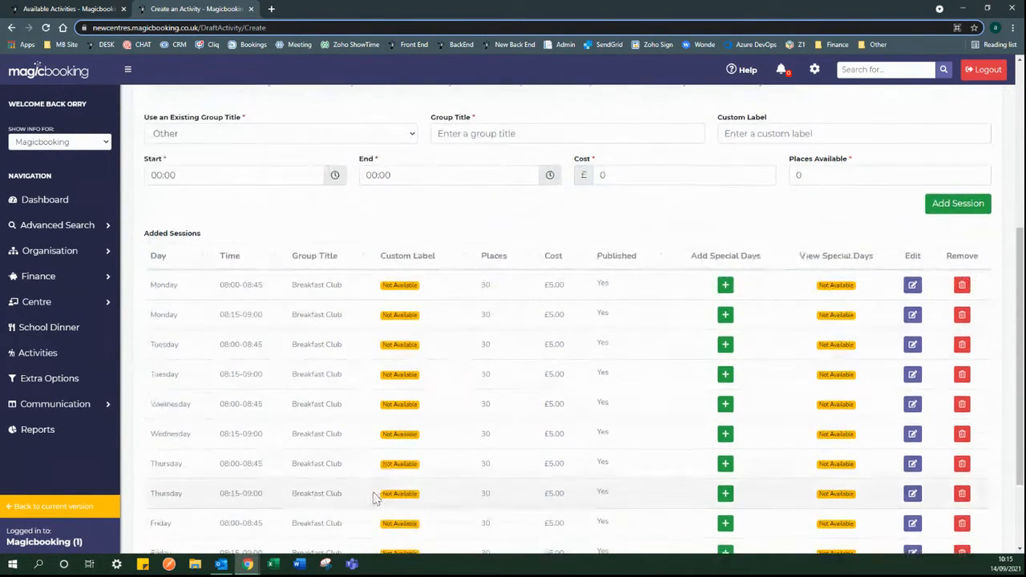
scroll(380, 344, down, 1)
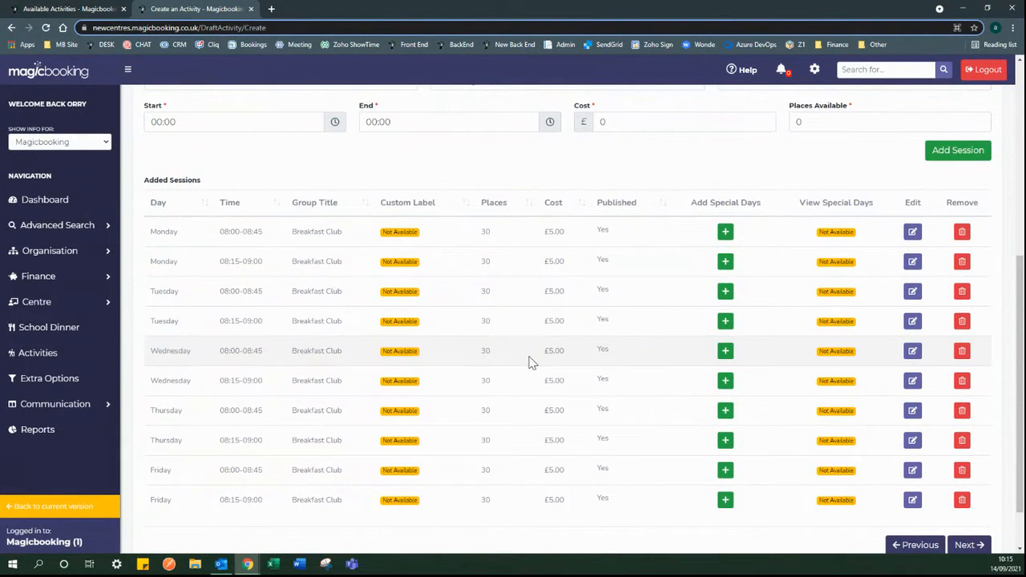
scroll(534, 363, up, 2)
scroll(538, 353, up, 1)
scroll(539, 365, down, 1)
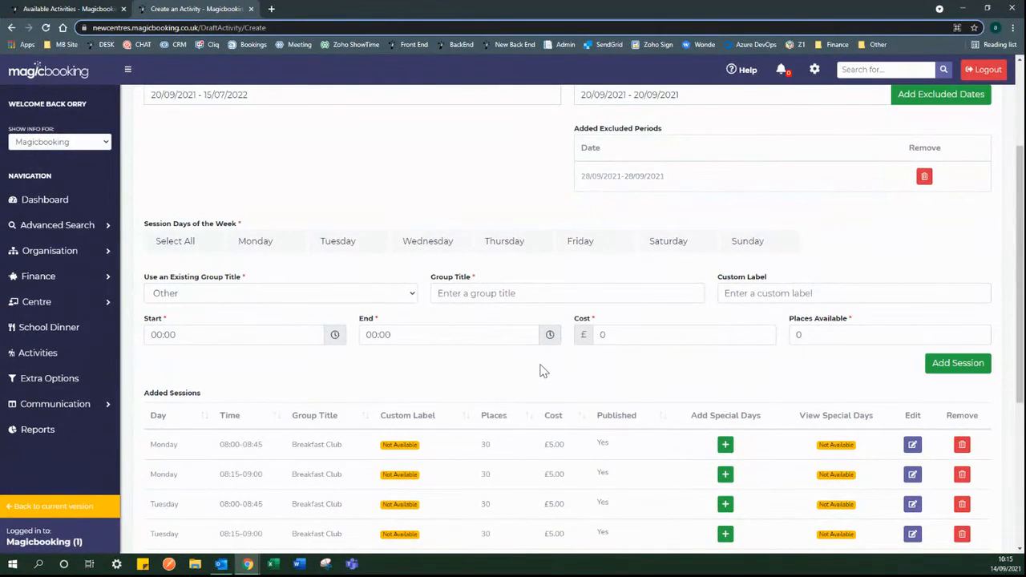
- Check the existing group titles, keeping Other, and glance at the Available Activities booking page
click(251, 292)
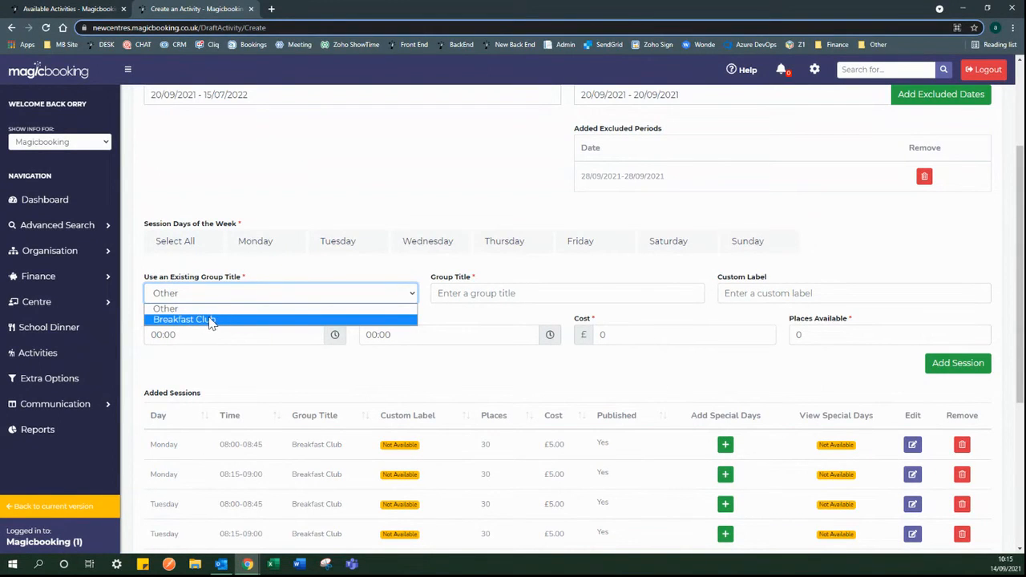
click(182, 310)
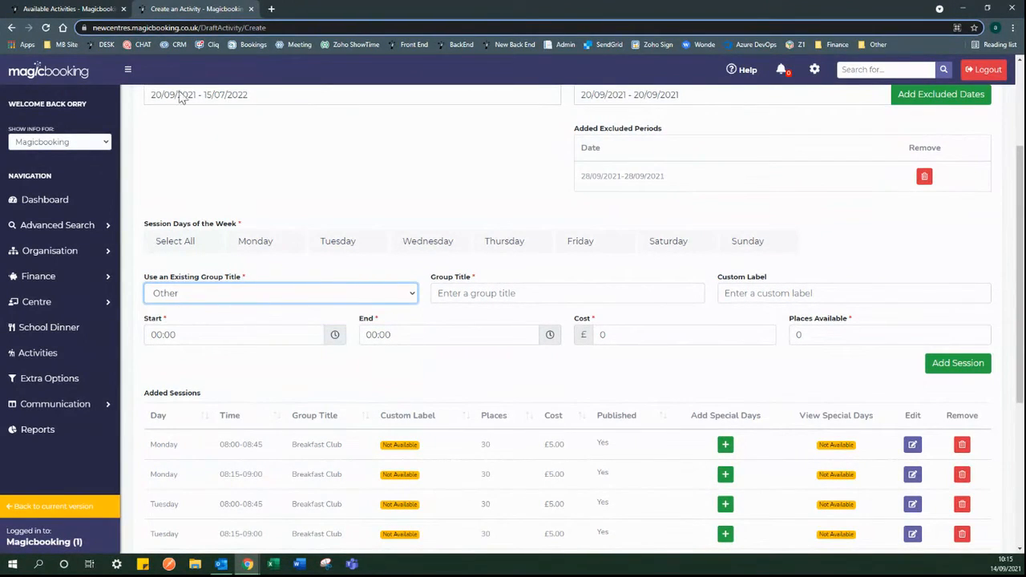
click(94, 8)
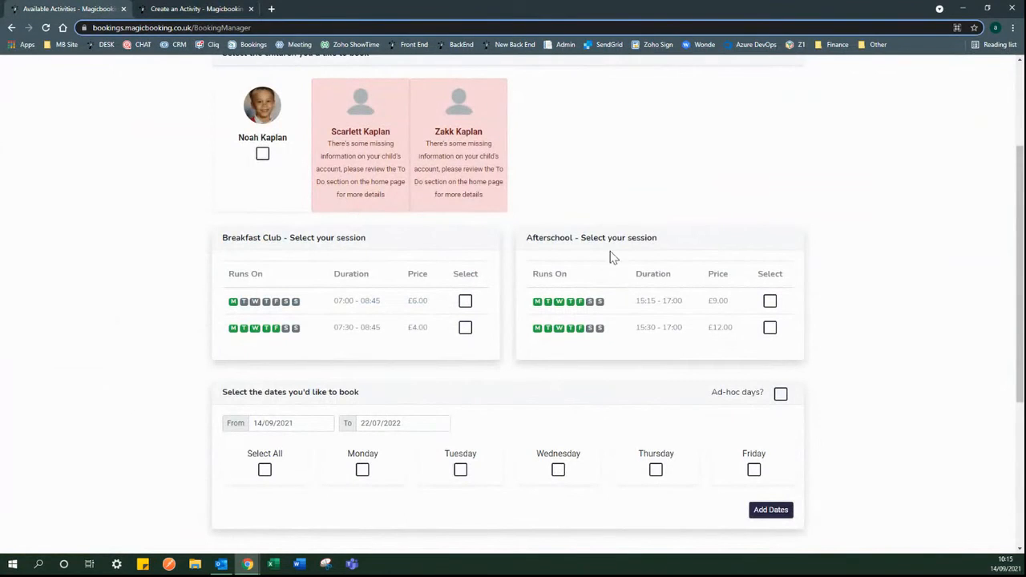
click(193, 9)
- Set the group title to Afterschool Club and view the Available Activities page
click(474, 297)
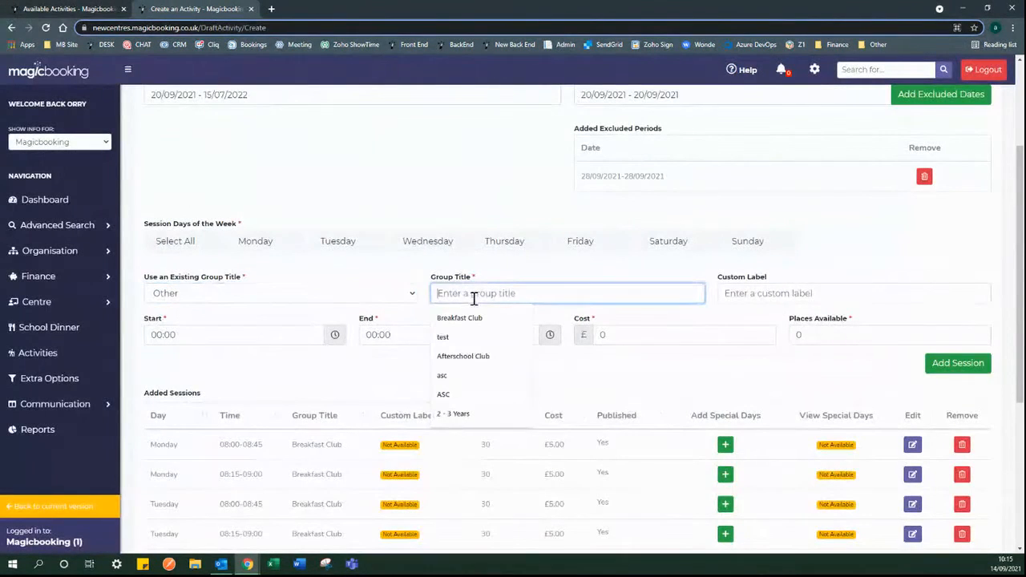
click(481, 356)
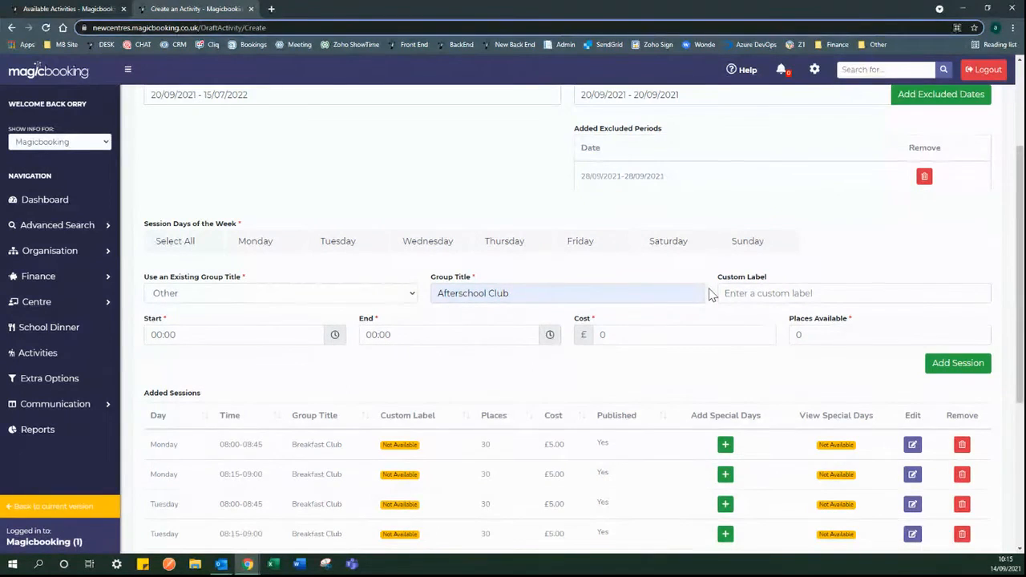
click(107, 7)
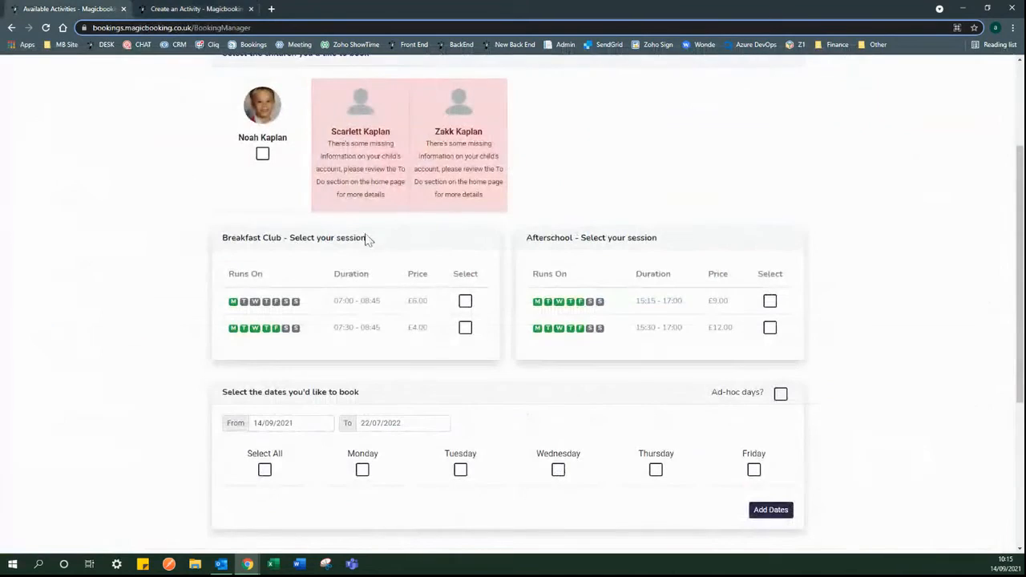
- Highlight the 07:00–08:45 Breakfast Club duration, then return to the Create an Activity form
drag(369, 300, 332, 298)
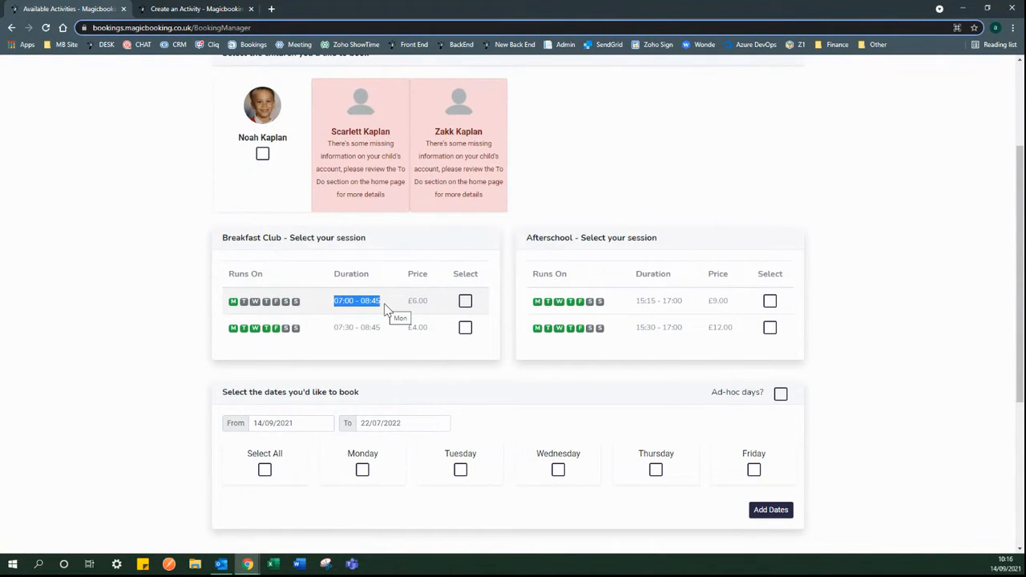
click(142, 8)
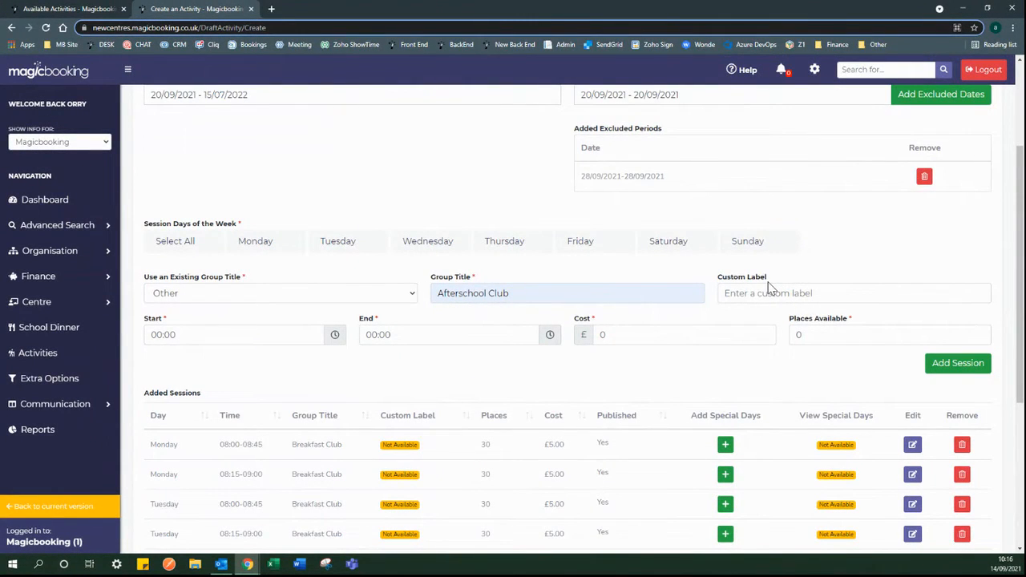
- Set the Afterschool Club session time to 15:30–17:00
scroll(754, 322, down, 1)
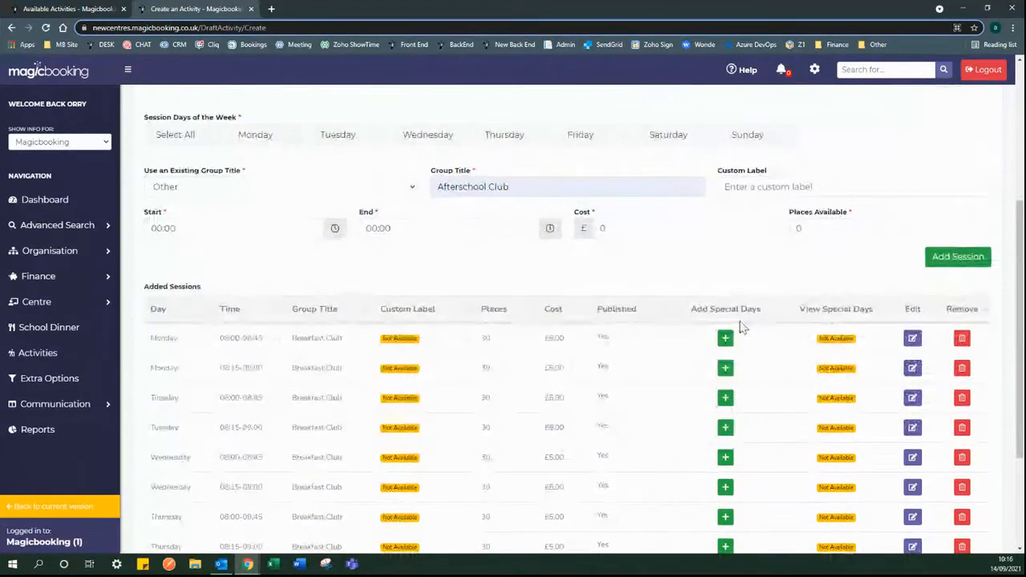
scroll(562, 265, up, 1)
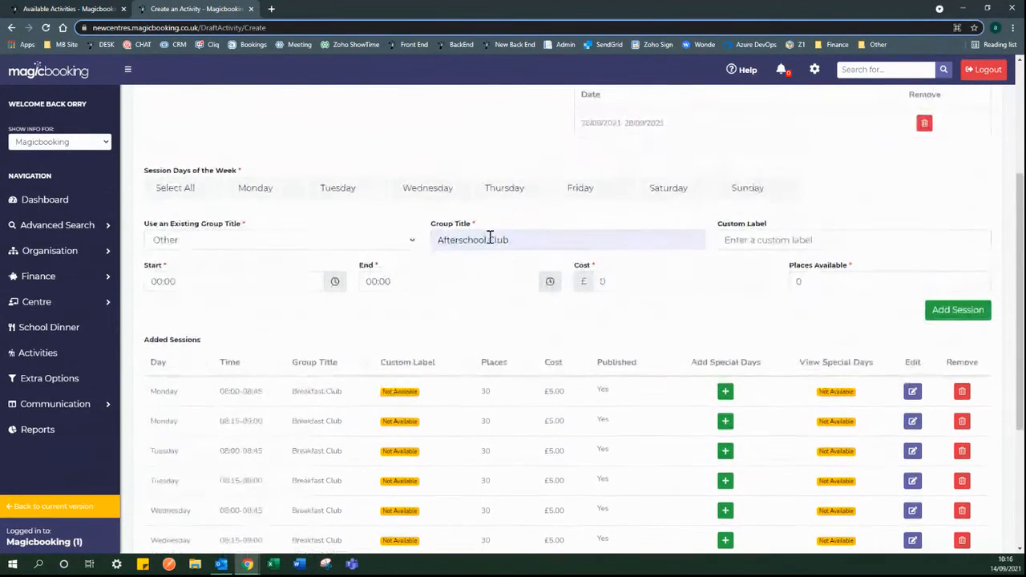
click(334, 282)
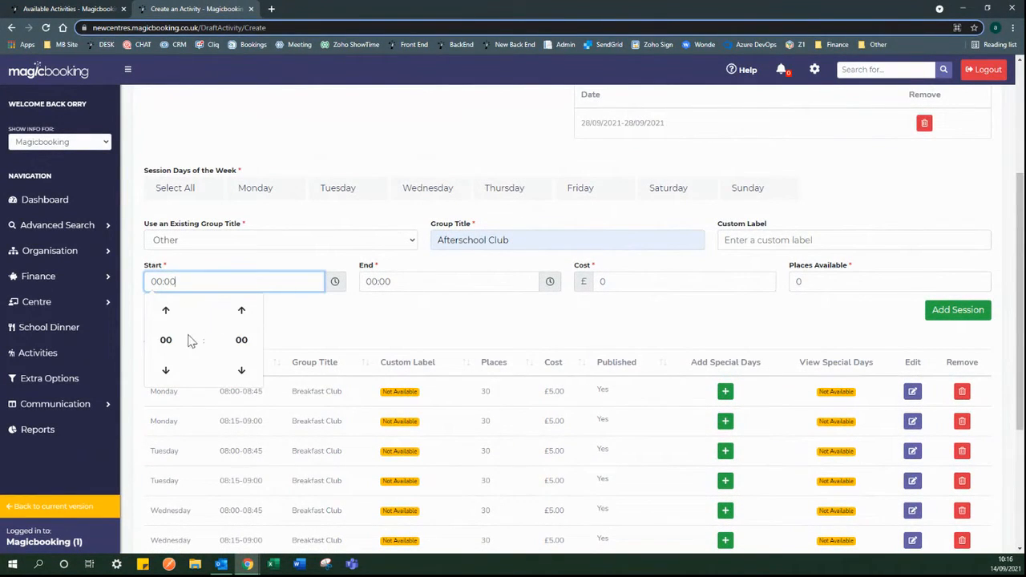
click(186, 340)
click(246, 349)
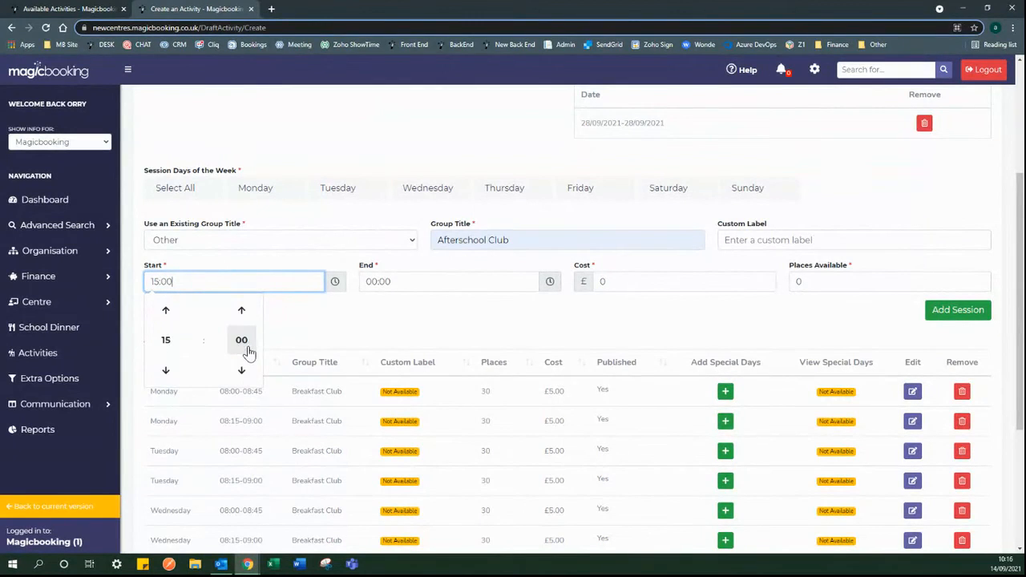
click(242, 342)
click(217, 340)
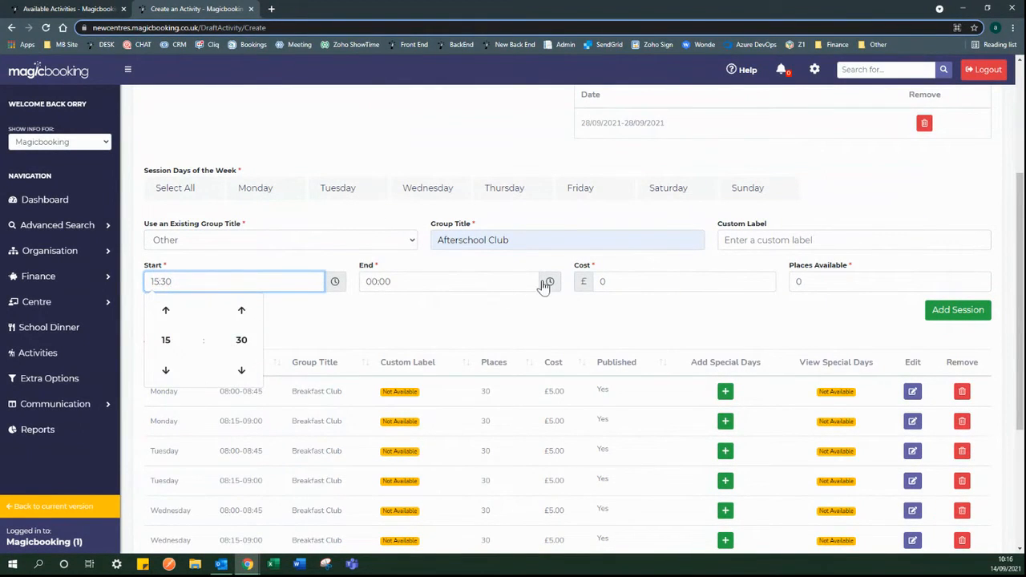
click(550, 281)
click(389, 341)
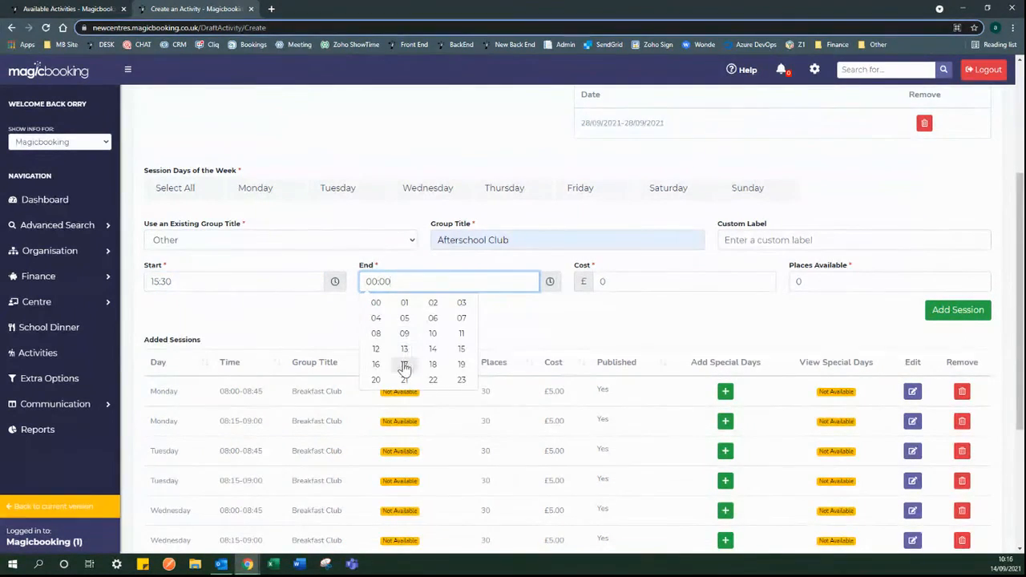
click(404, 365)
- Enter a cost of 7 and 30 places for the Afterschool Club session
drag(676, 281, 592, 290)
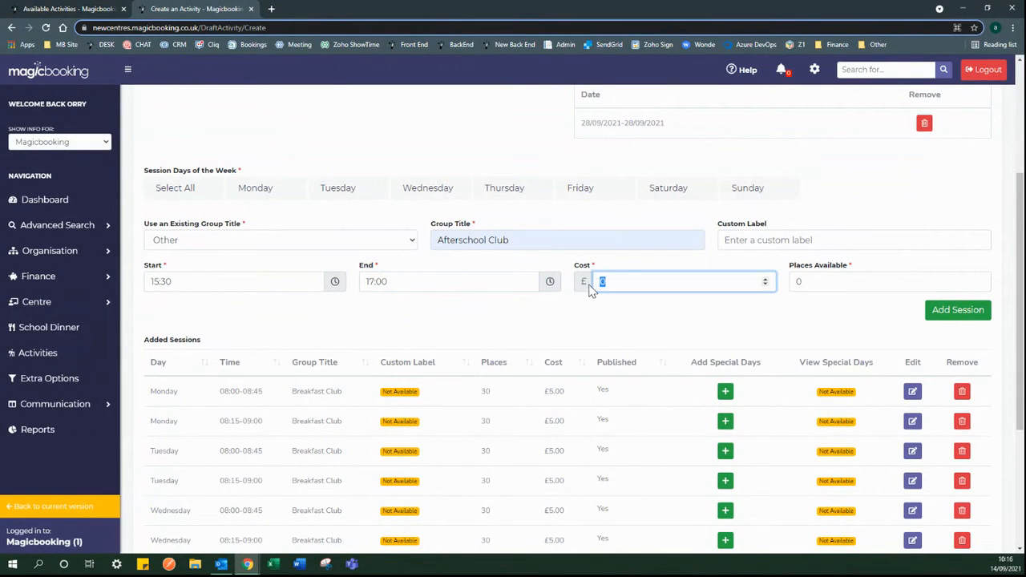
text(7)
drag(811, 281, 790, 284)
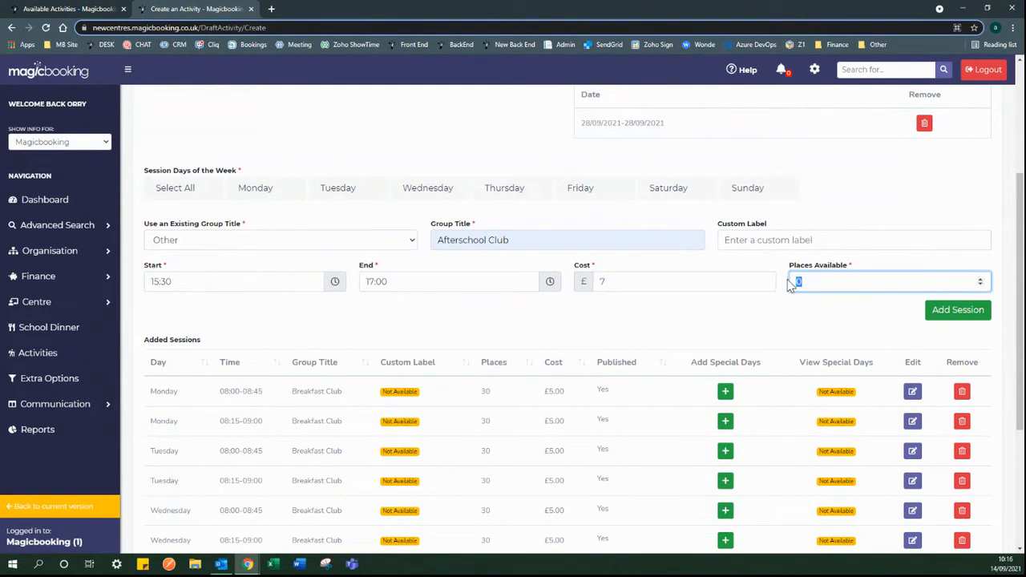
text(30)
- Tick Monday through Friday and add the Afterschool Club sessions
click(945, 311)
click(530, 355)
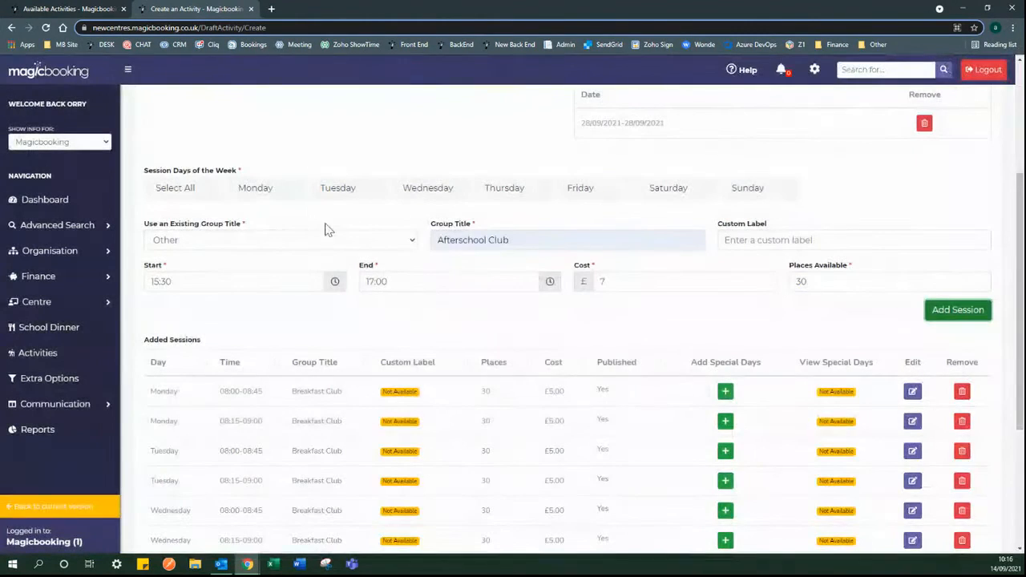
click(290, 202)
click(325, 191)
click(415, 191)
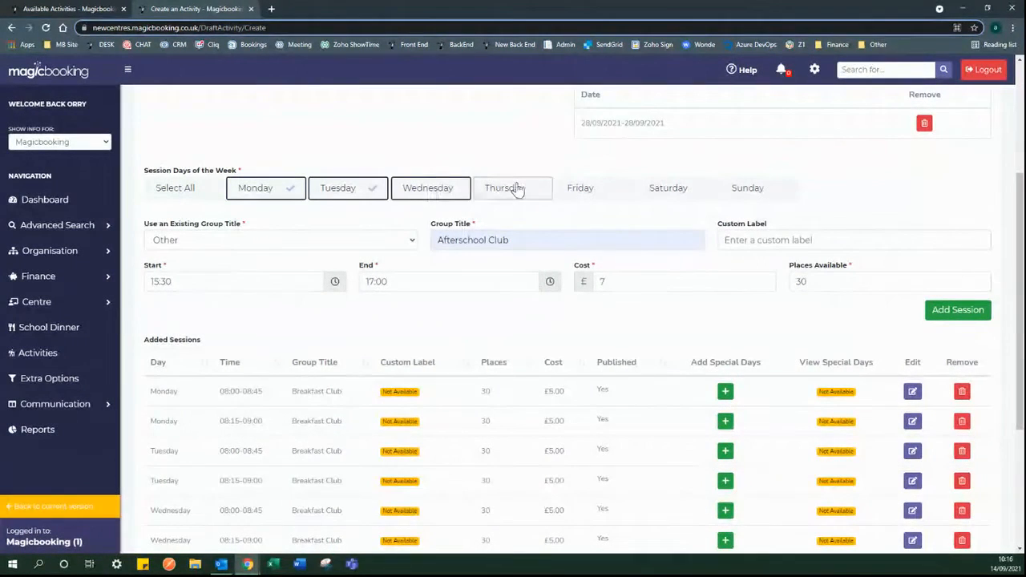
click(515, 189)
click(589, 187)
click(936, 321)
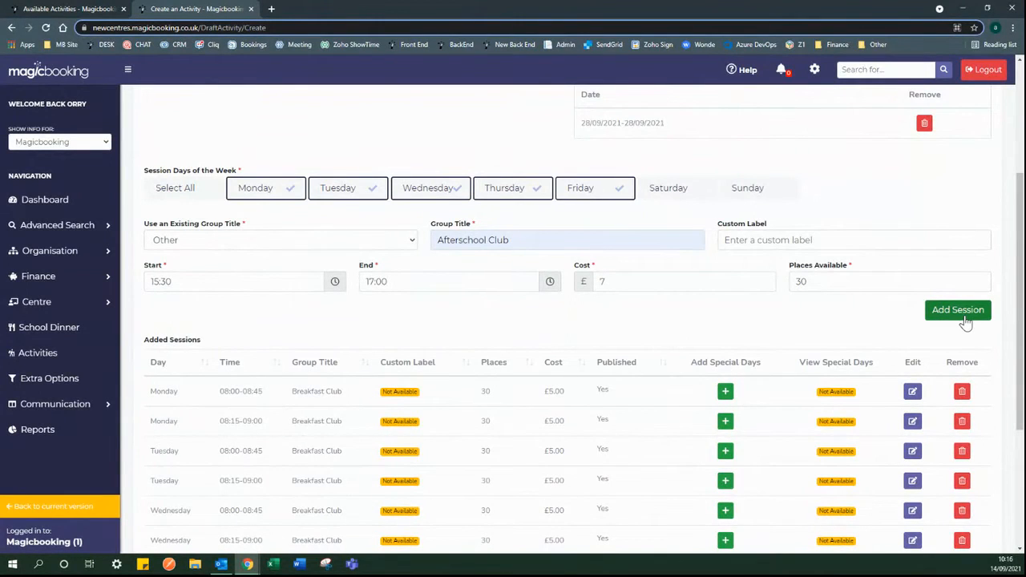
click(953, 313)
scroll(636, 320, down, 3)
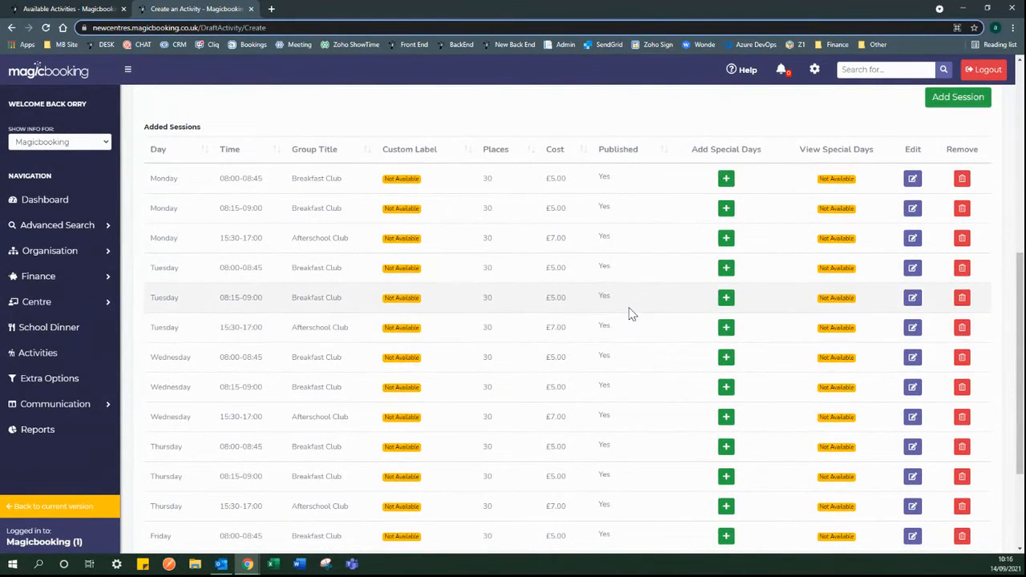
scroll(628, 315, up, 1)
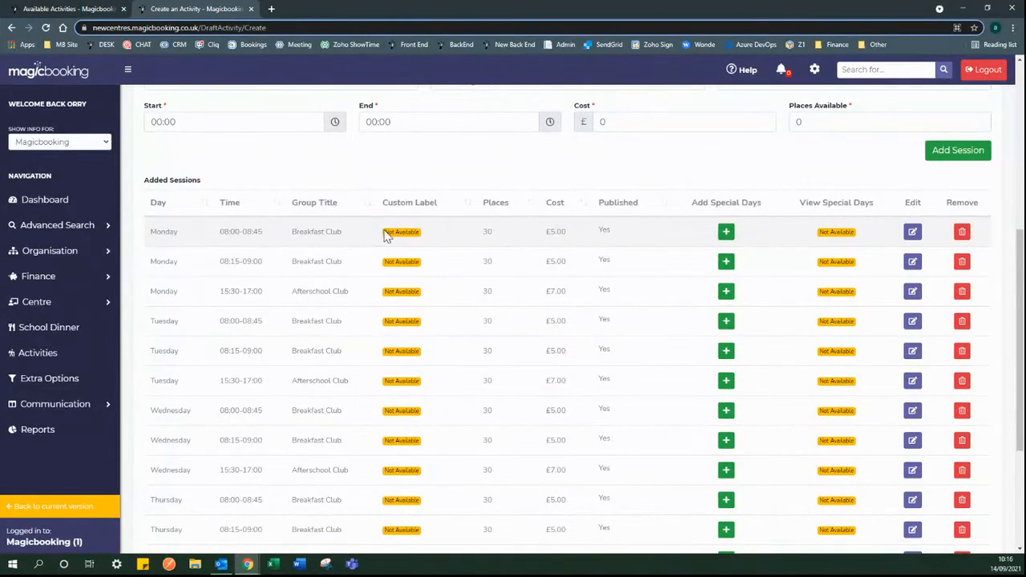
- Change the Monday 08:00 Breakfast Club cost to 4 and apply it to similar sessions
click(912, 232)
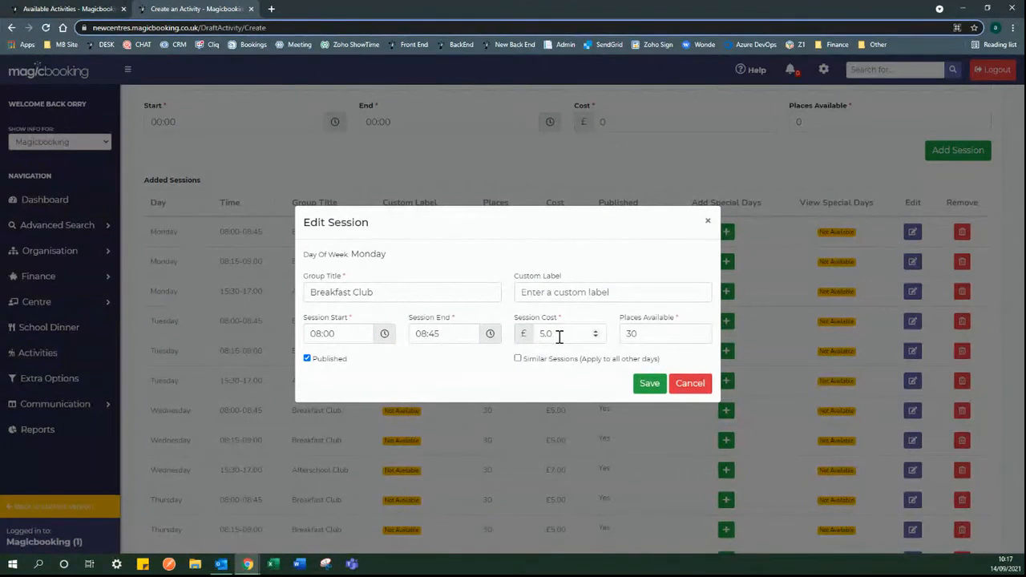
double_click(531, 334)
text(4)
click(518, 359)
click(648, 384)
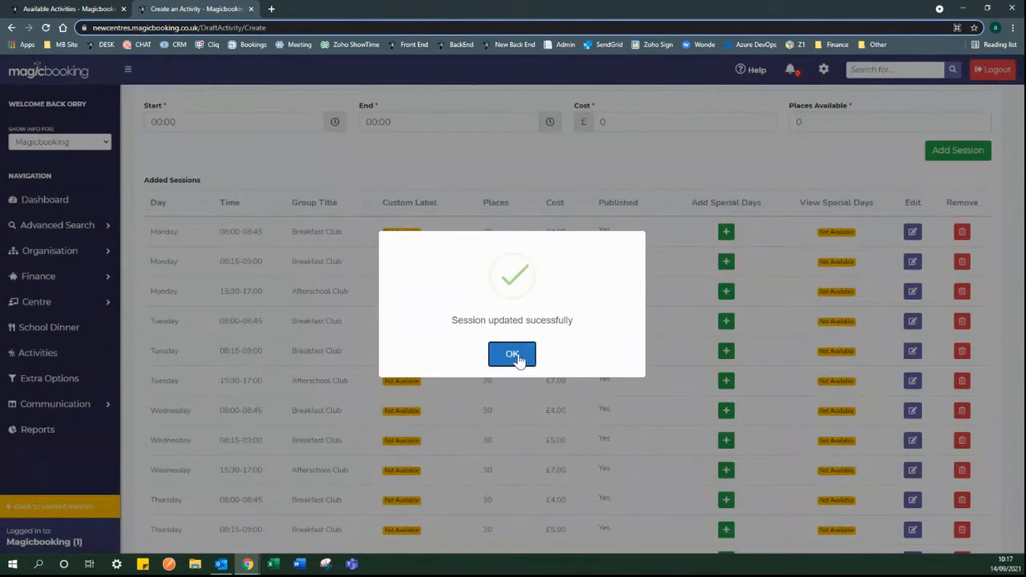
click(513, 355)
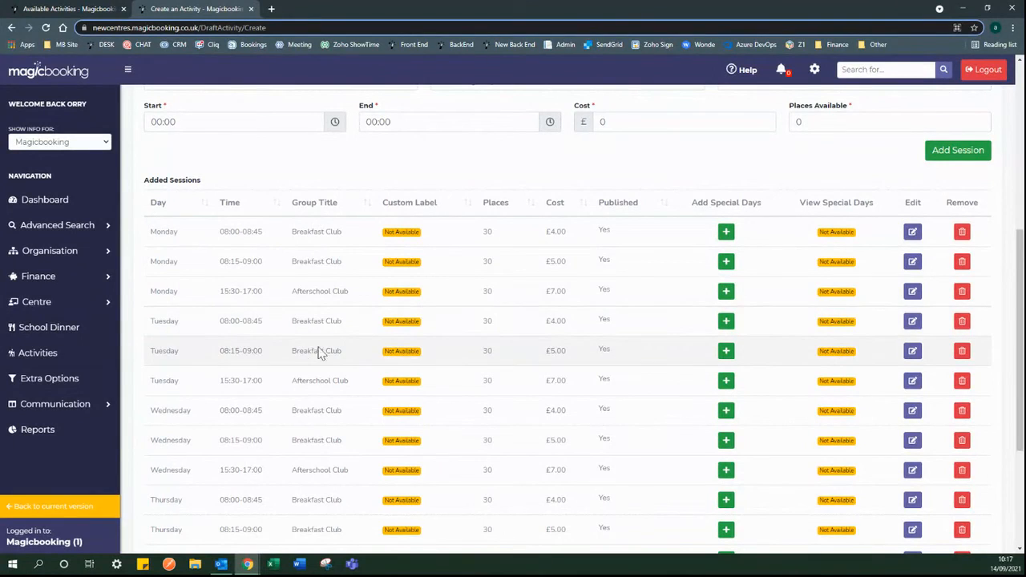
- Confirm Tuesday's 08:00 session now costs £4.00, then open Add Special Days for Monday 08:00
drag(566, 321, 547, 319)
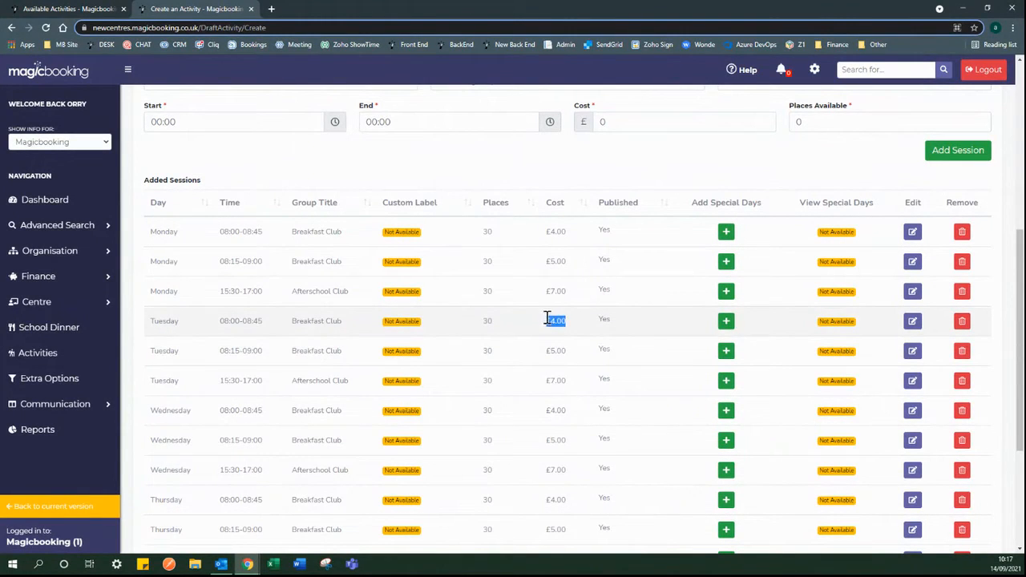
click(538, 319)
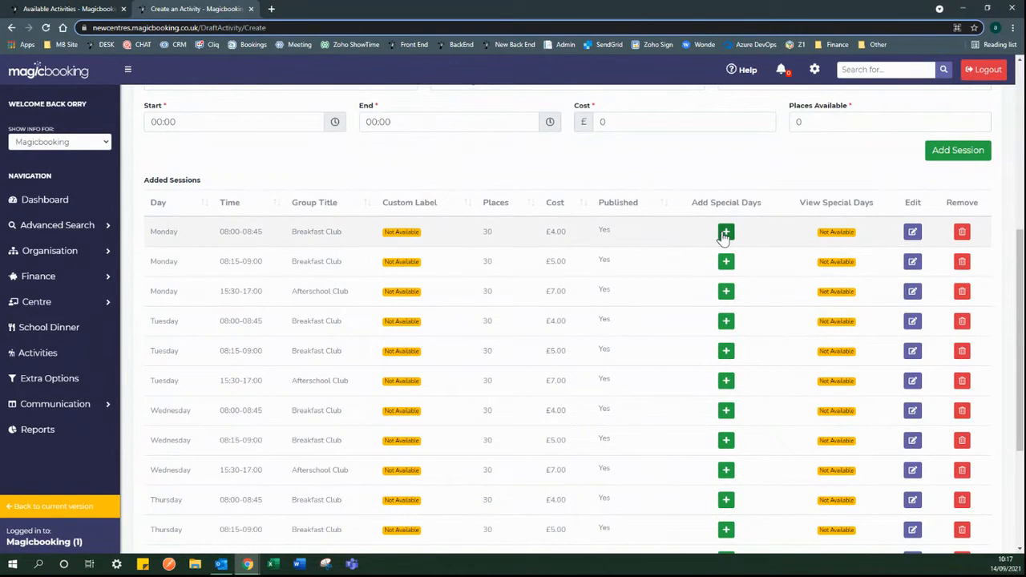
scroll(724, 234, down, 2)
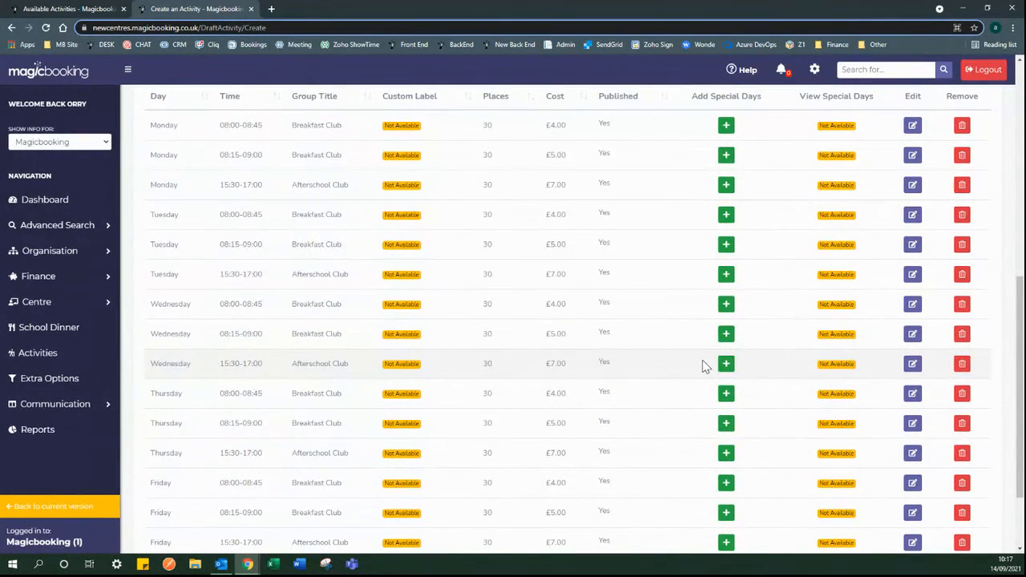
scroll(762, 226, up, 1)
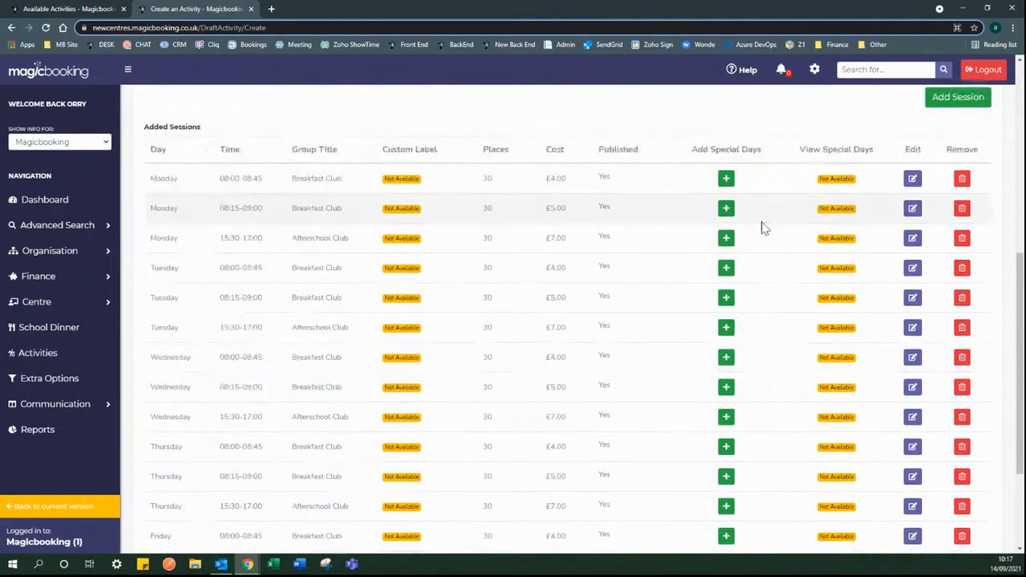
click(726, 178)
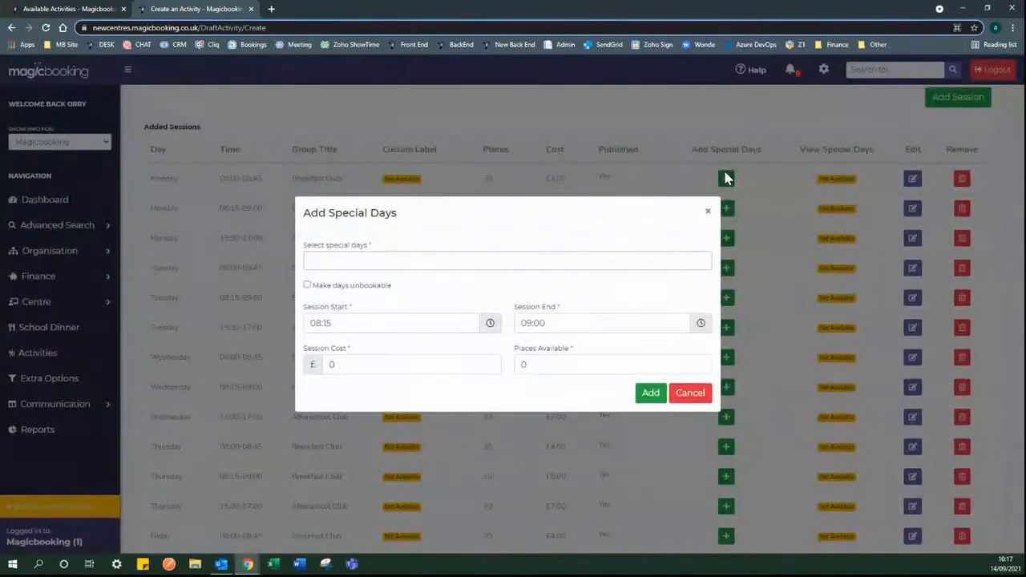
- Pick 04/10/2021, toggle Make days unbookable on and off, then cancel without adding it
click(390, 263)
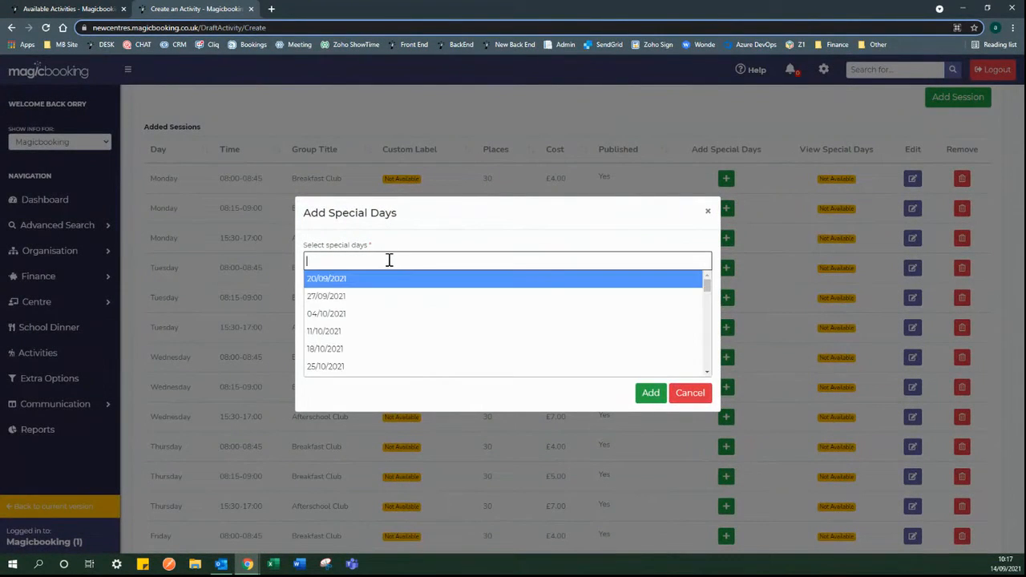
click(368, 317)
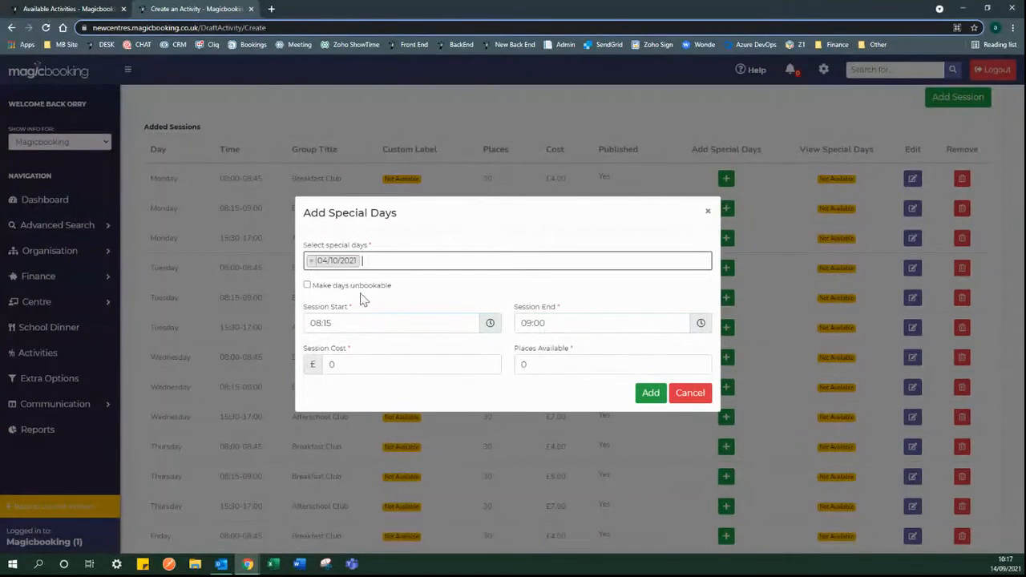
click(307, 285)
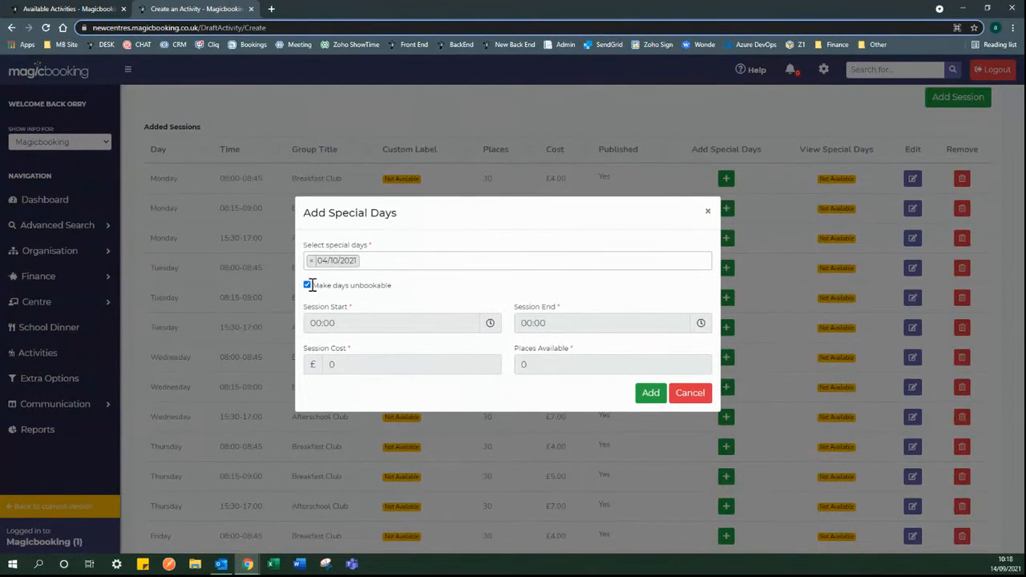
click(307, 286)
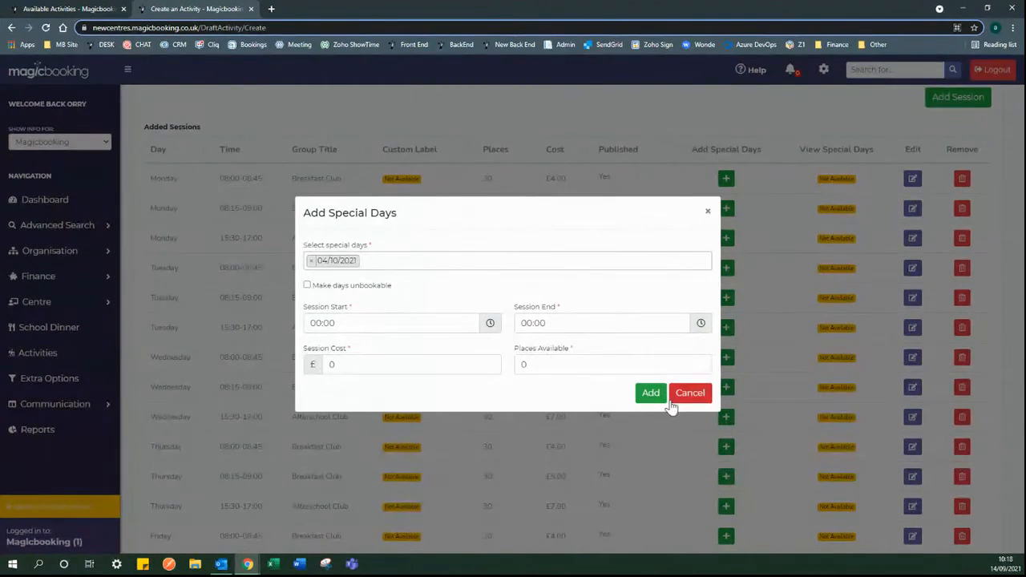
click(683, 397)
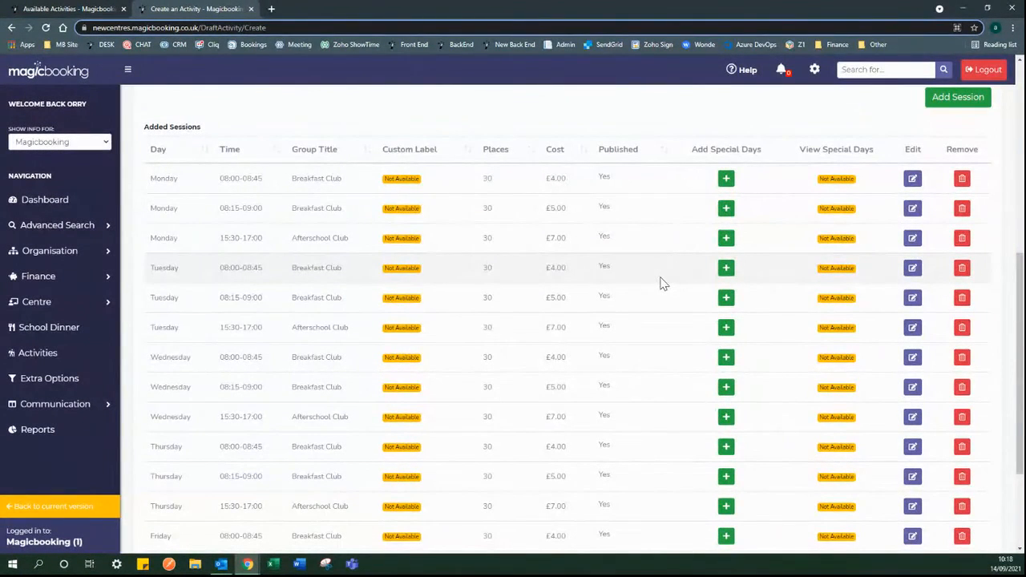
scroll(678, 278, down, 3)
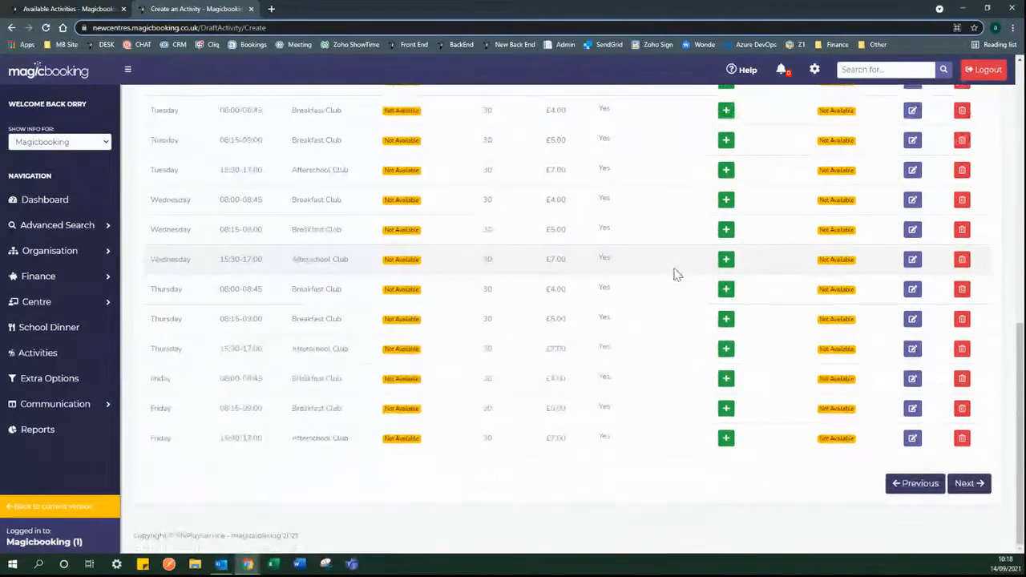
- Go to the Finance step and set a 10% weekly discount
click(968, 483)
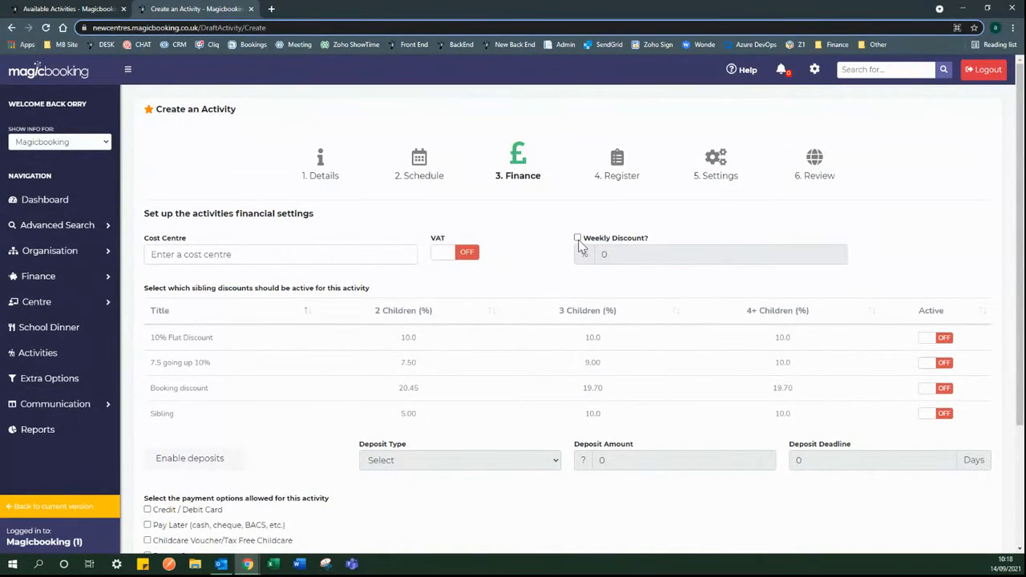
click(578, 239)
drag(618, 253, 600, 253)
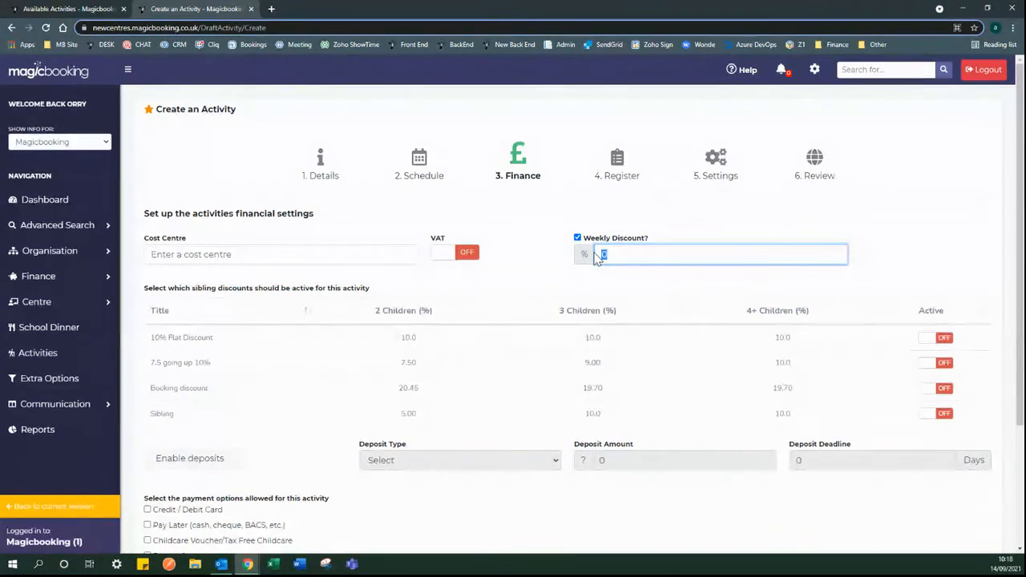
text(10)
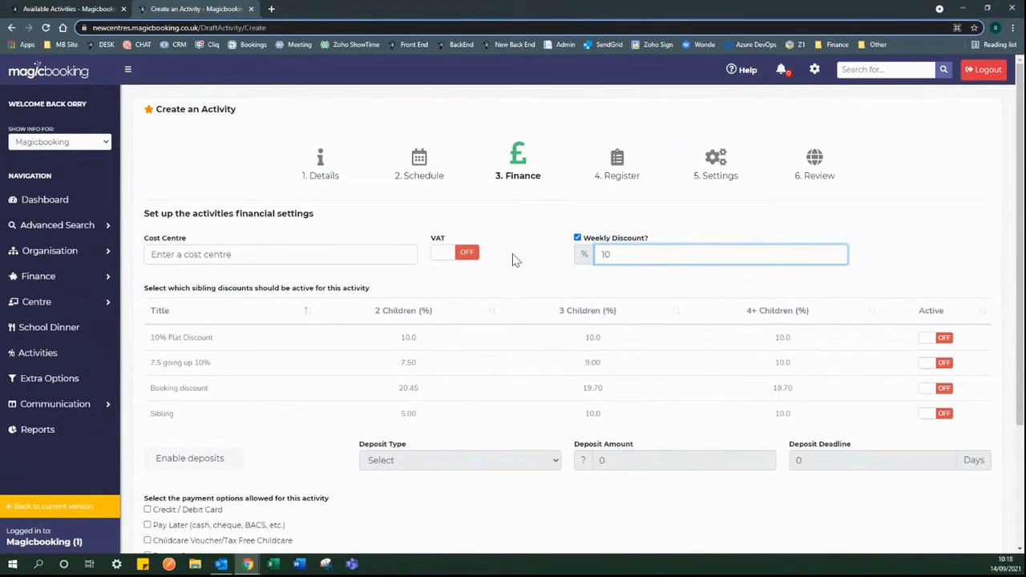
click(513, 259)
- Switch on the 10% Flat Discount sibling discount
scroll(525, 281, down, 1)
scroll(528, 283, down, 1)
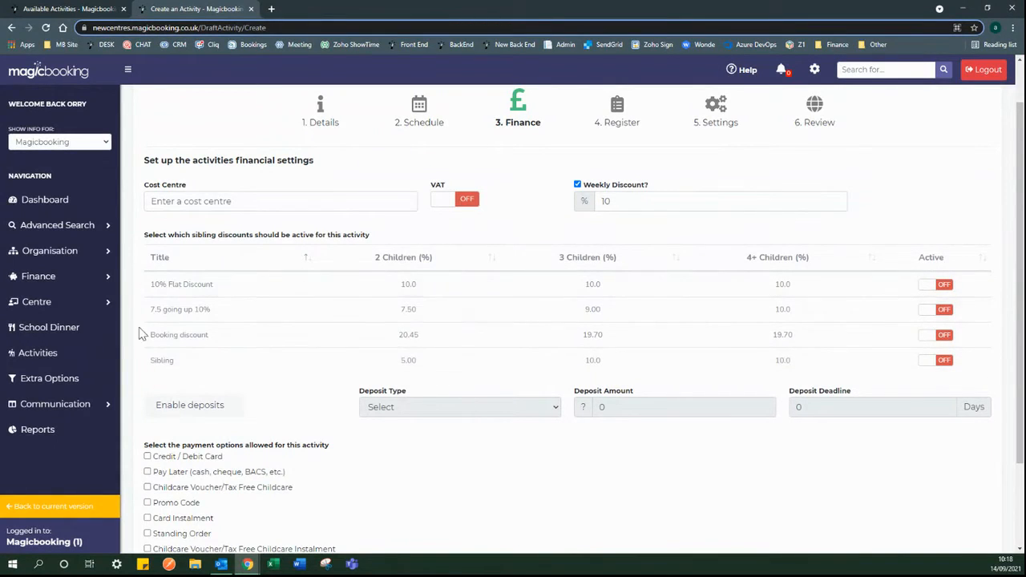
click(62, 280)
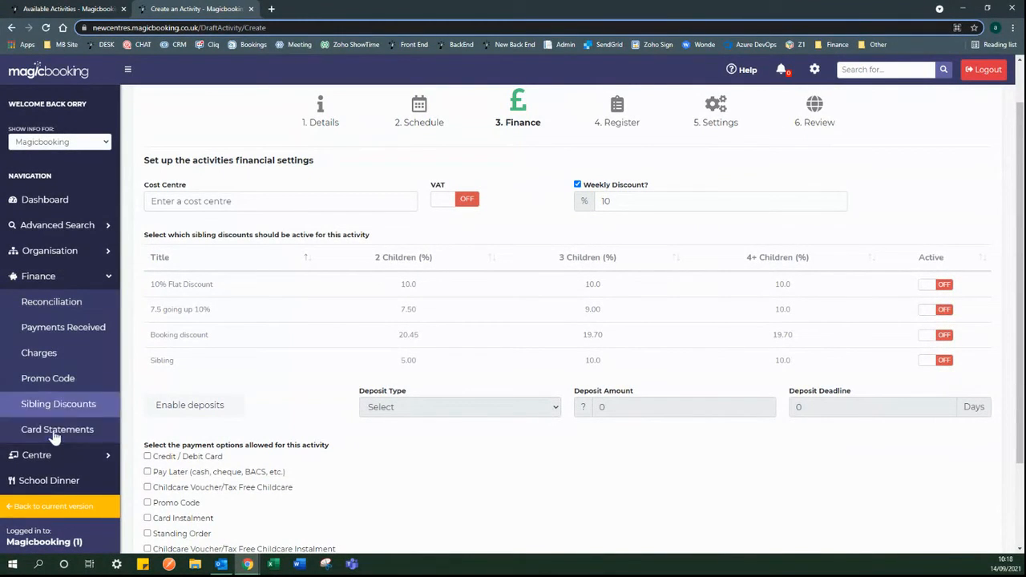
click(80, 279)
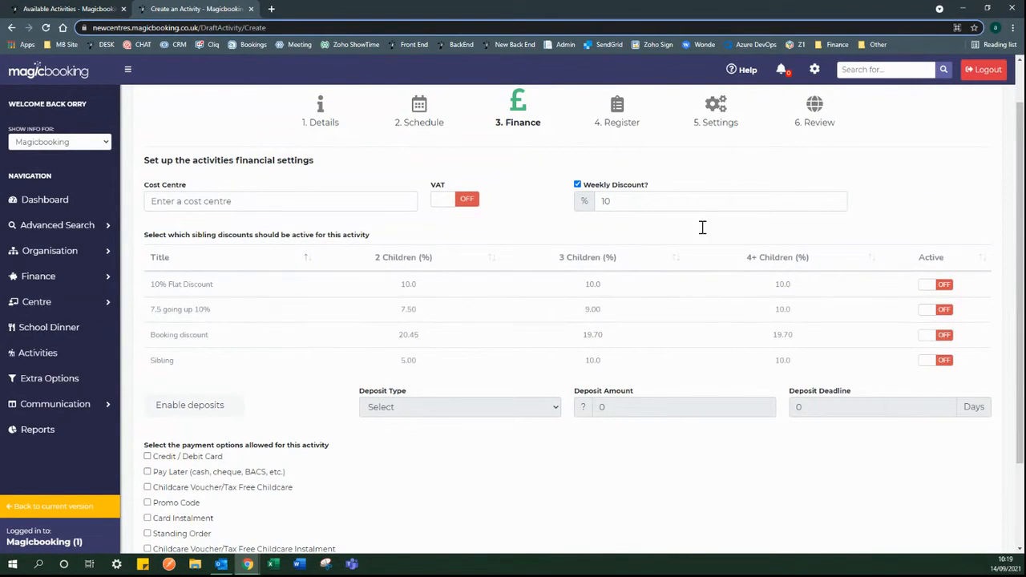
click(926, 291)
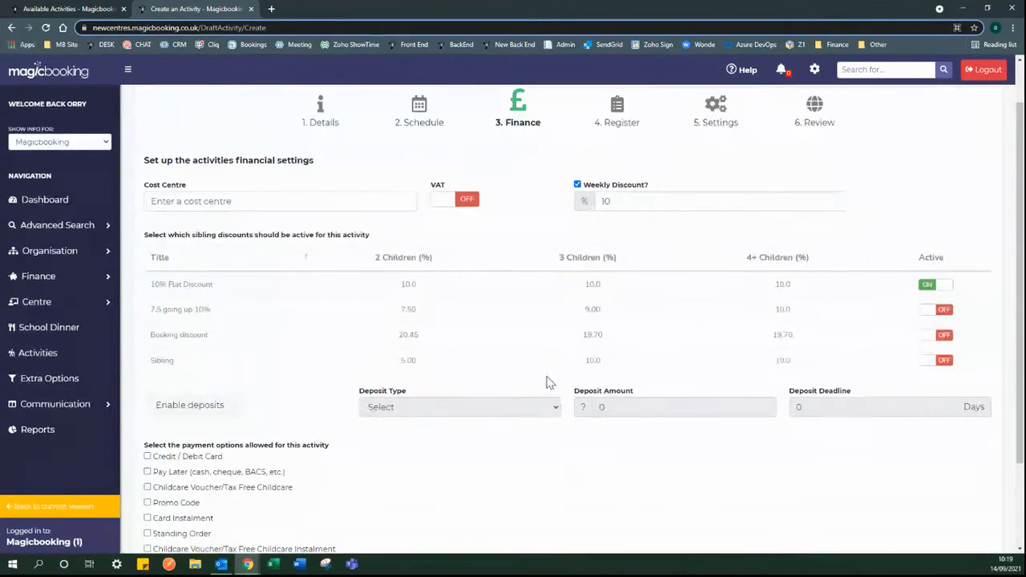
scroll(545, 380, down, 2)
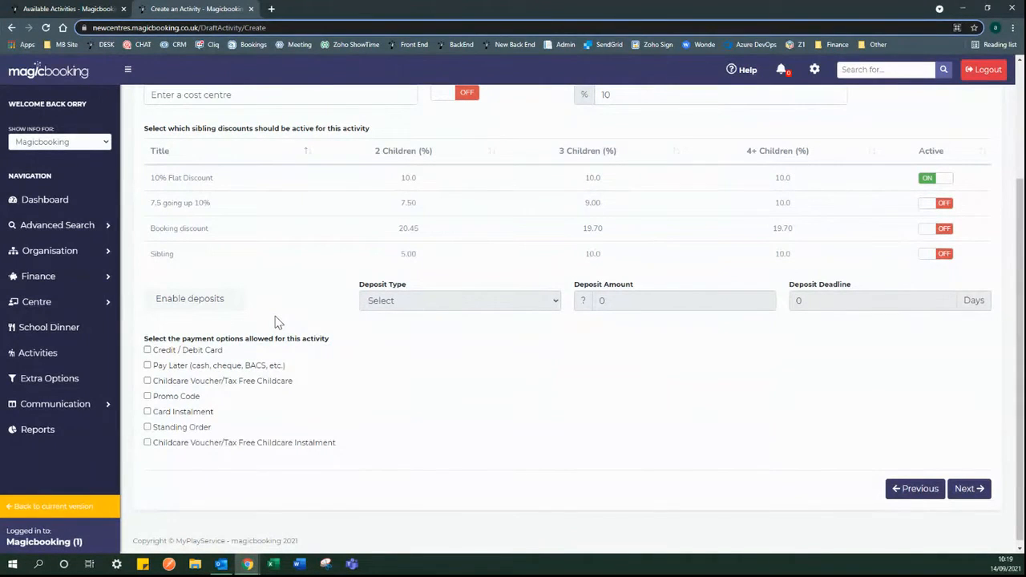
- Try a Flat Rate deposit of 10, then switch deposits off again
click(233, 303)
click(411, 303)
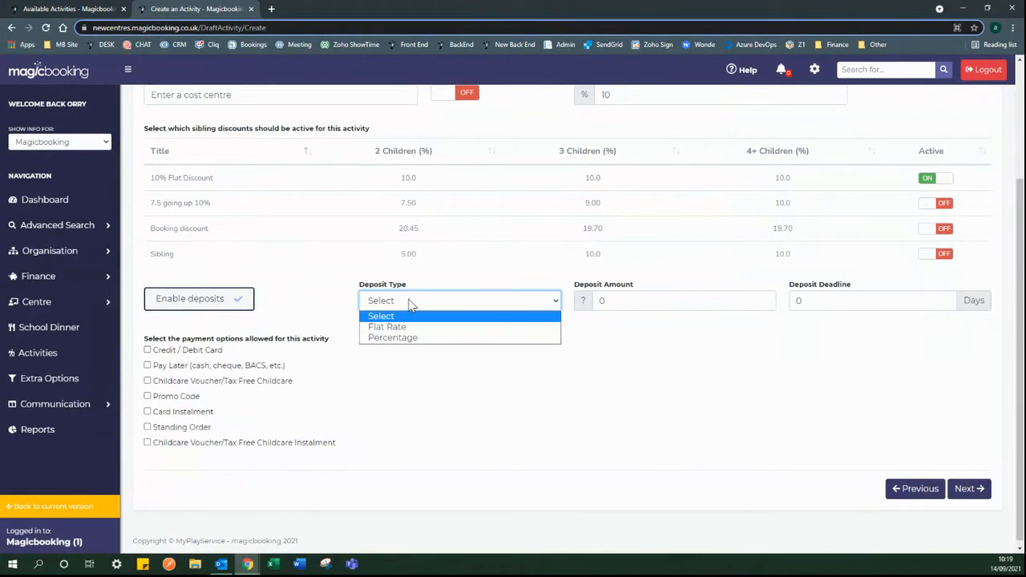
click(445, 328)
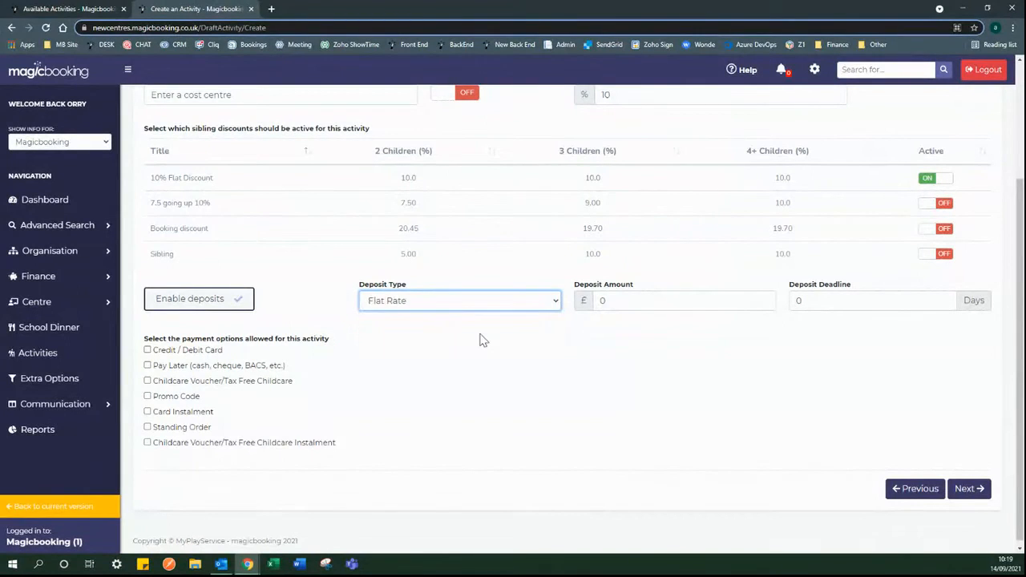
click(626, 300)
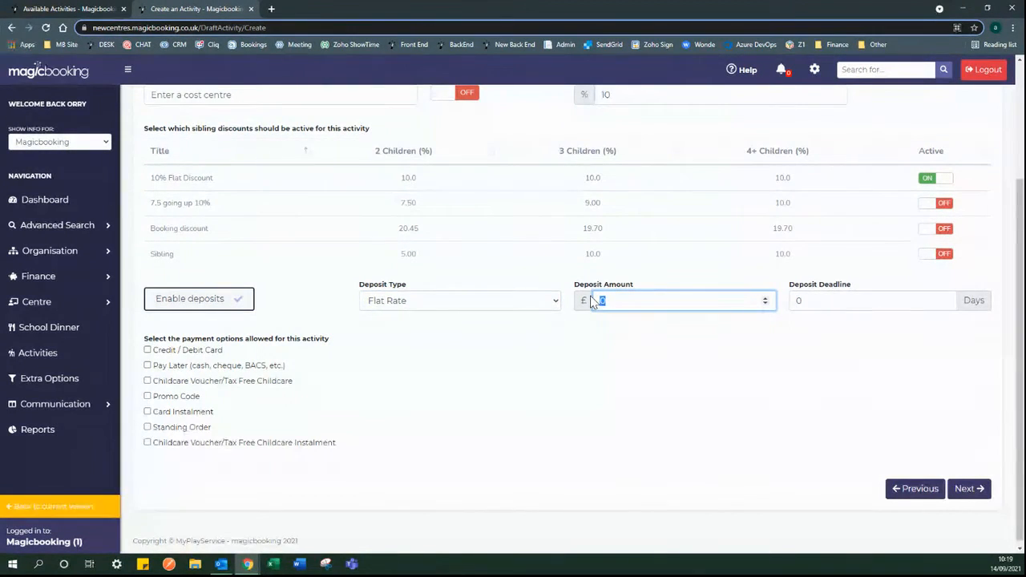
key(BackSpace)
text(10)
click(827, 300)
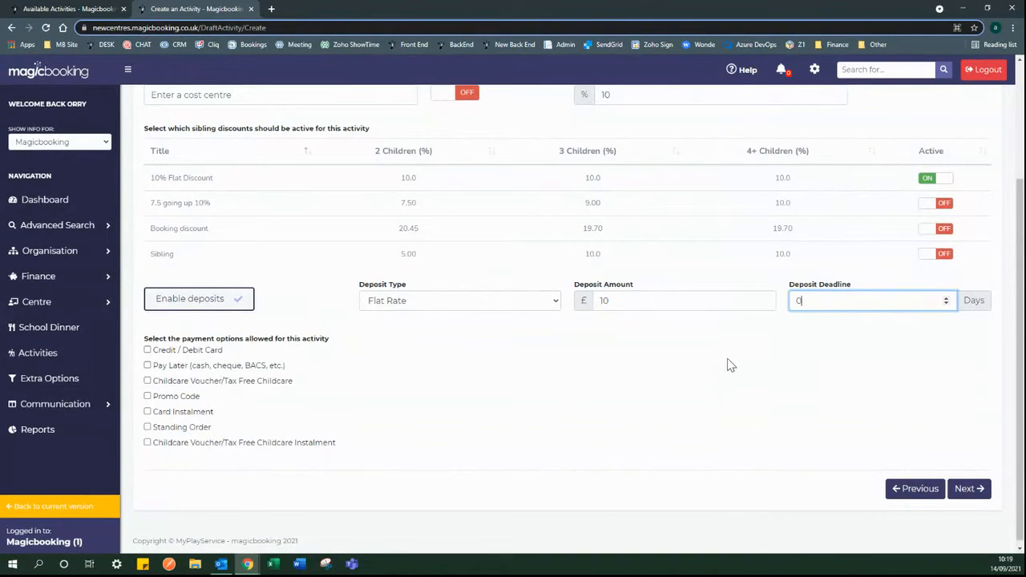
click(238, 305)
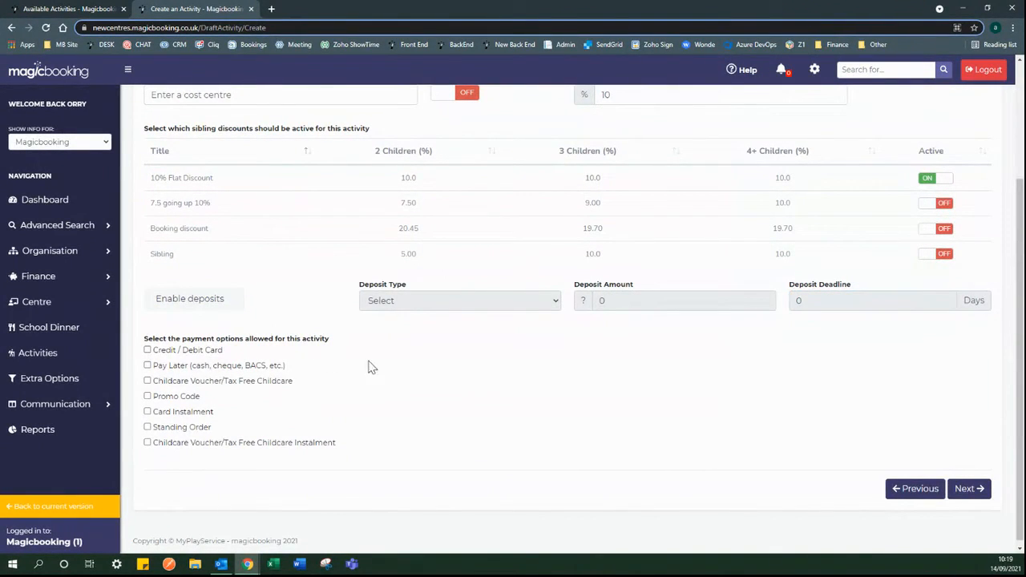
scroll(257, 375, down, 1)
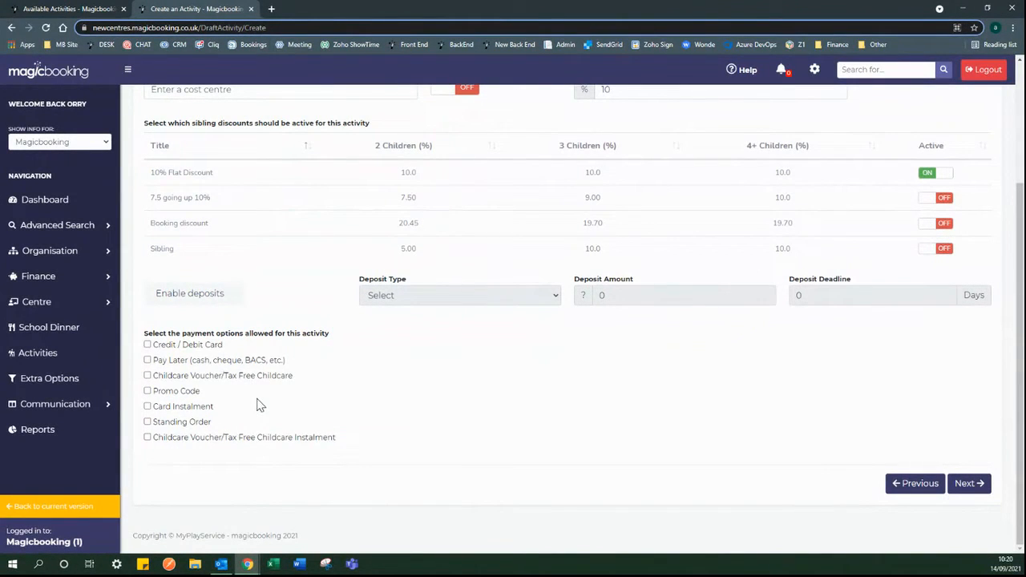
- Allow card, card instalment, childcare voucher and voucher instalment payments, then continue to Register
click(36, 277)
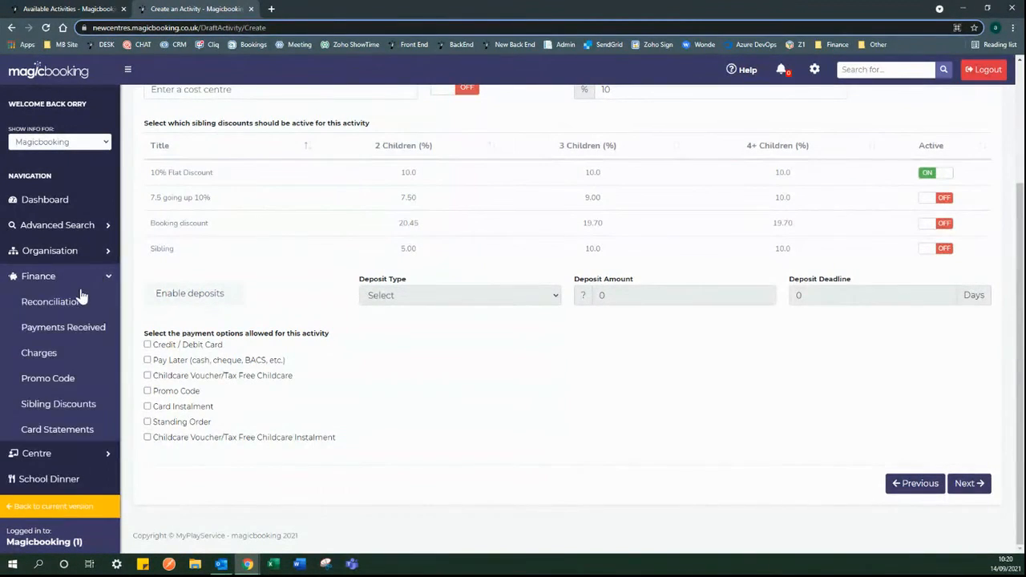
click(31, 277)
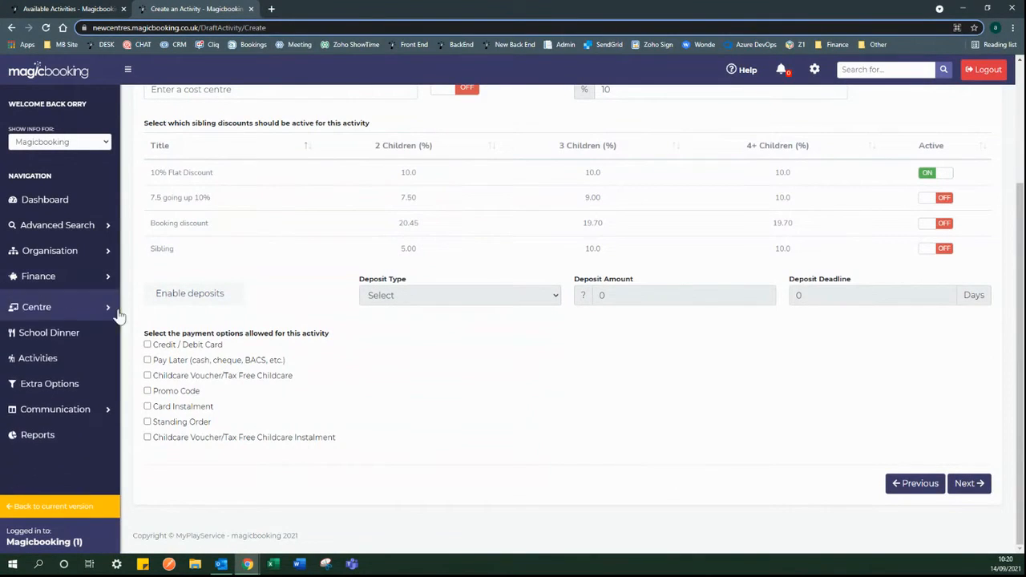
click(147, 345)
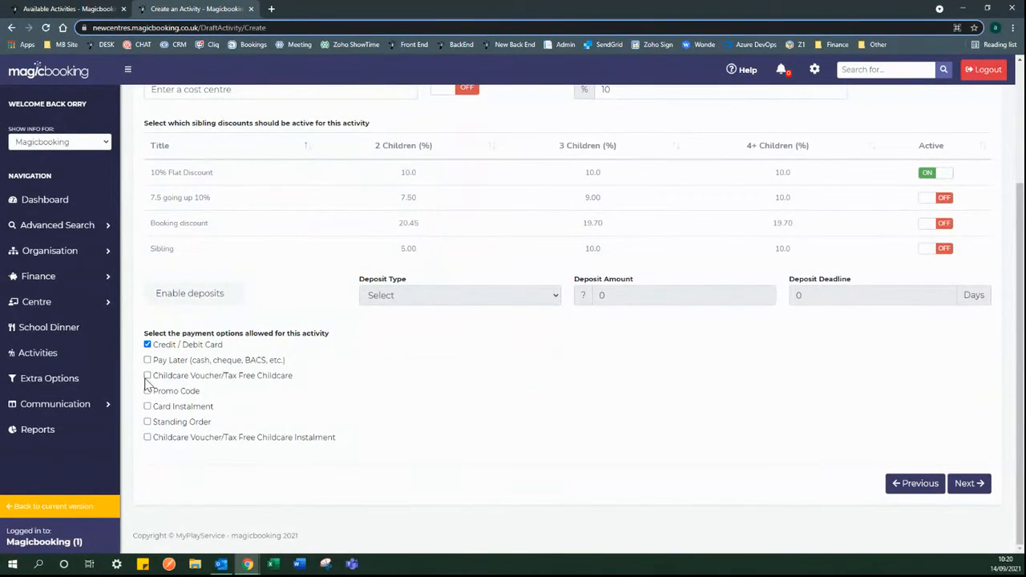
click(147, 377)
click(148, 438)
click(147, 407)
click(970, 489)
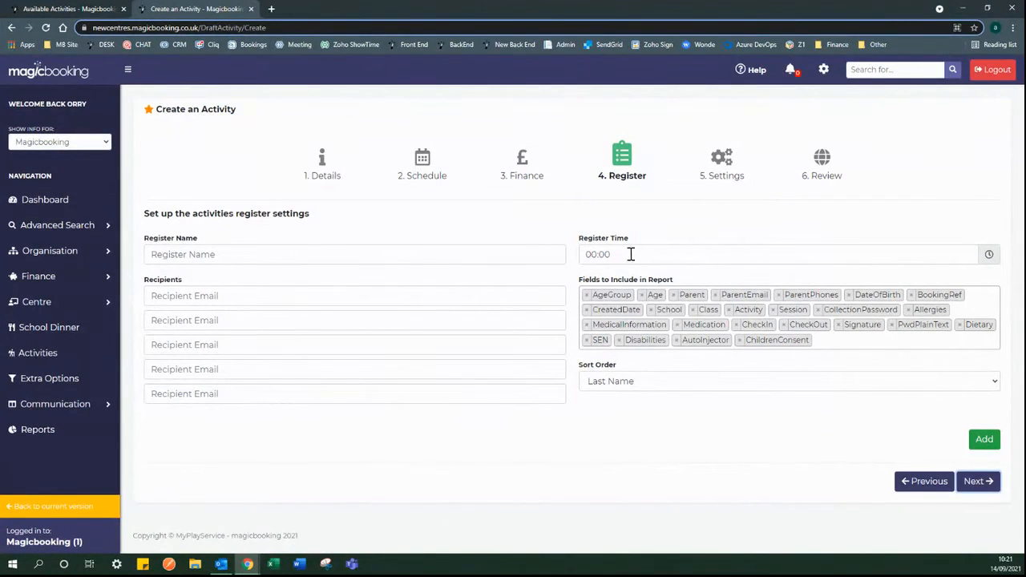
- Set the register time to 13:00 using the clock picker
click(863, 255)
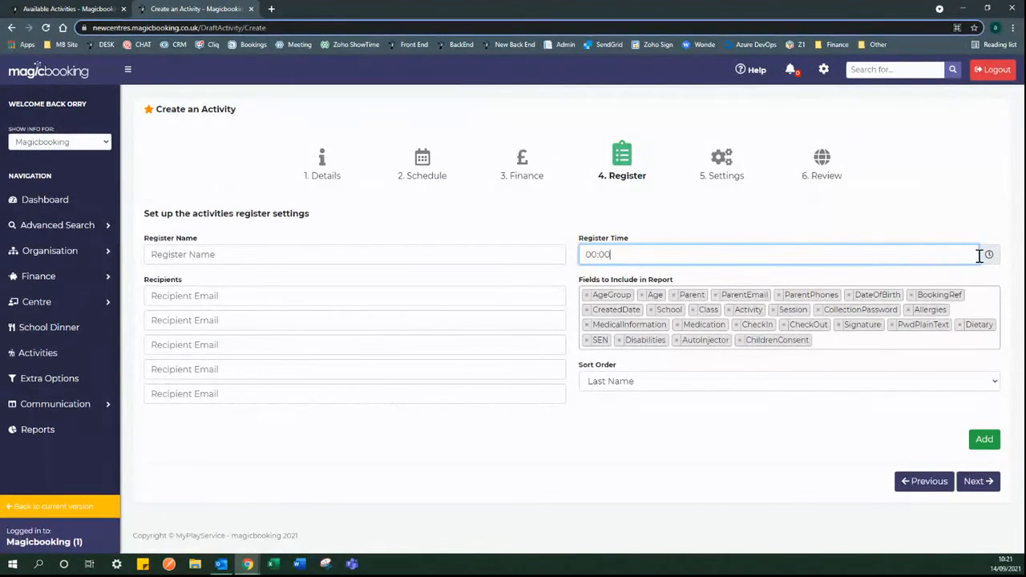
click(932, 230)
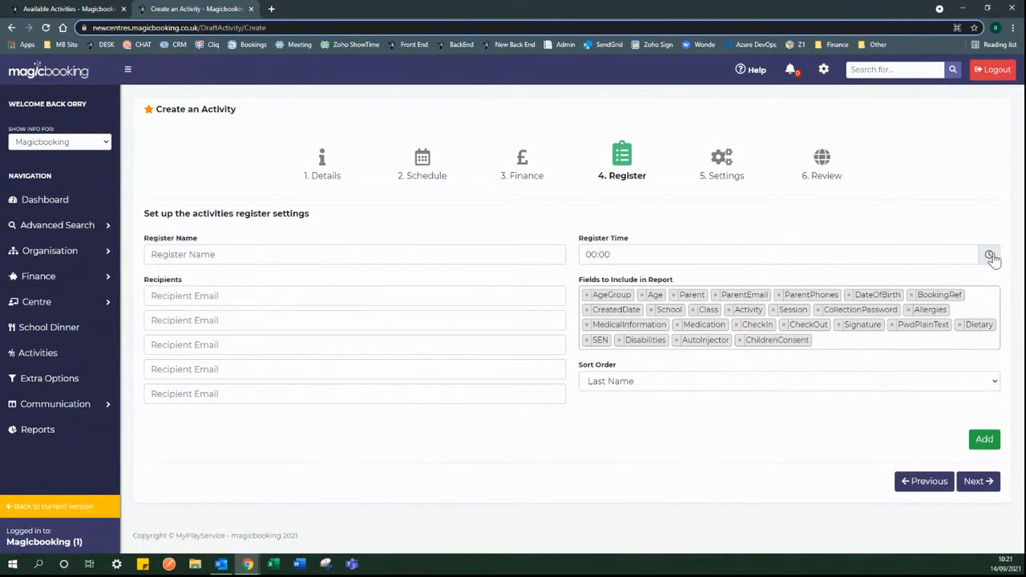
click(989, 255)
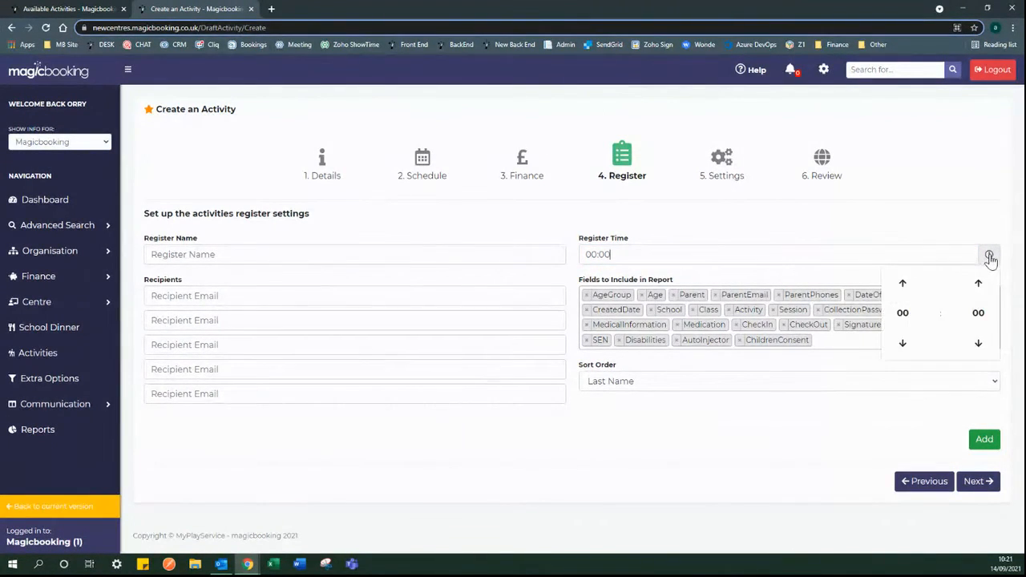
click(903, 313)
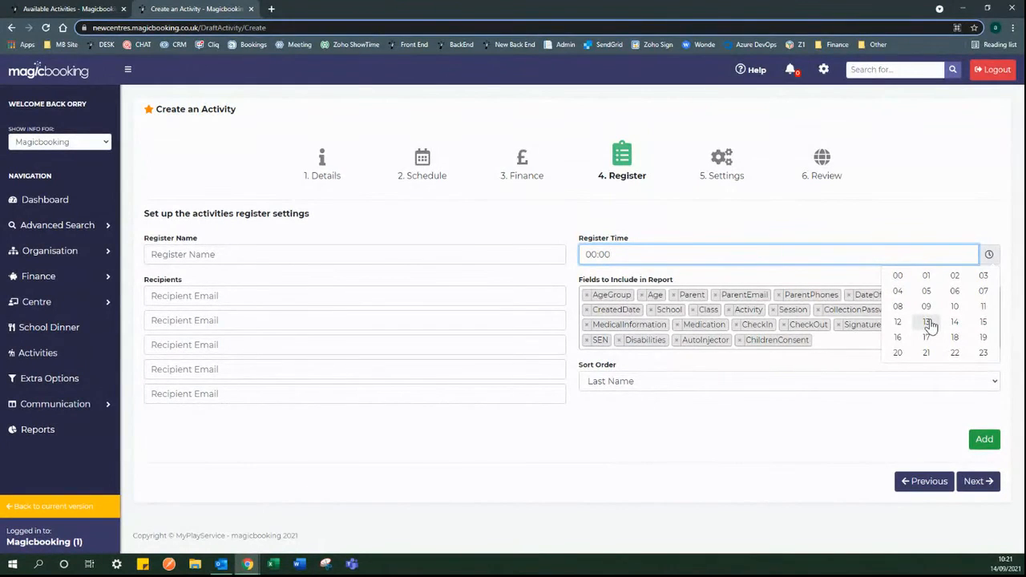
click(929, 322)
click(872, 224)
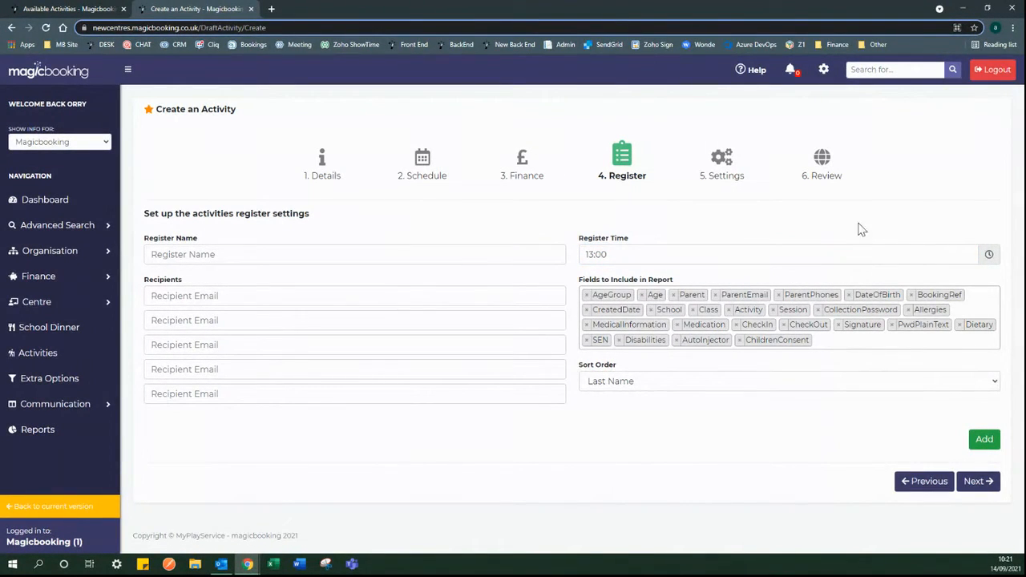
- Name the register 'Register'
click(360, 249)
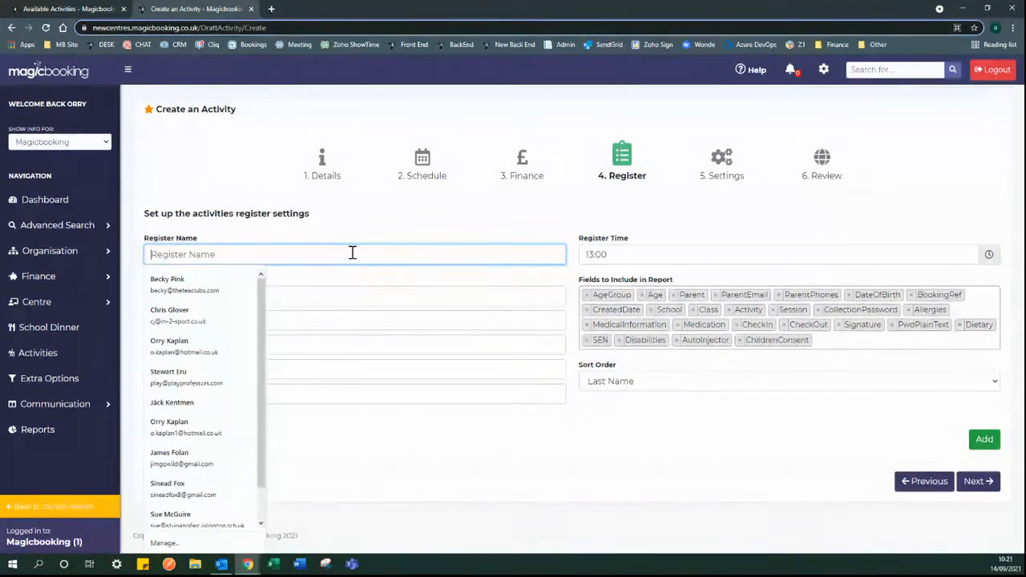
text(H)
key(BackSpace)
text(Register)
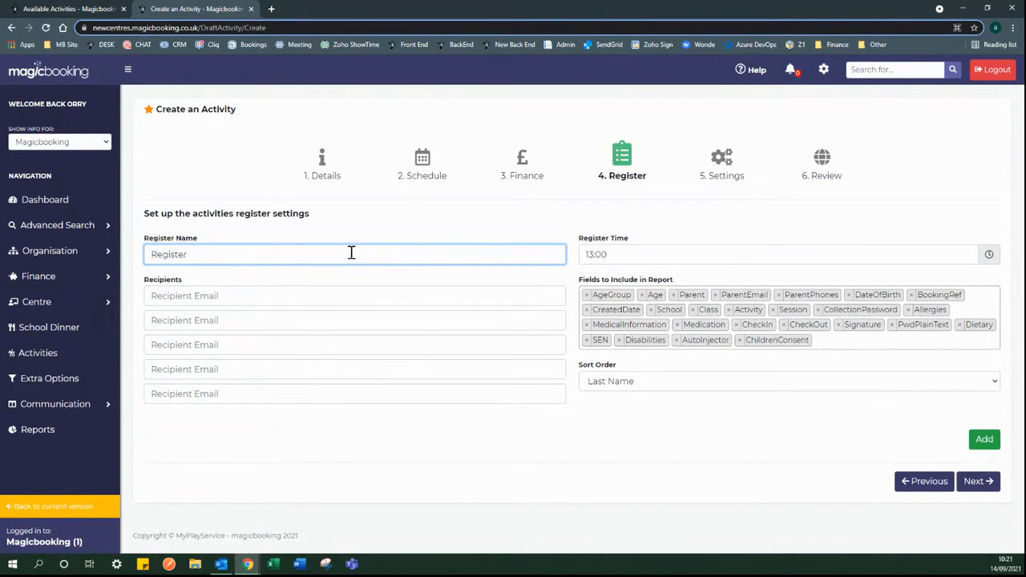
click(346, 233)
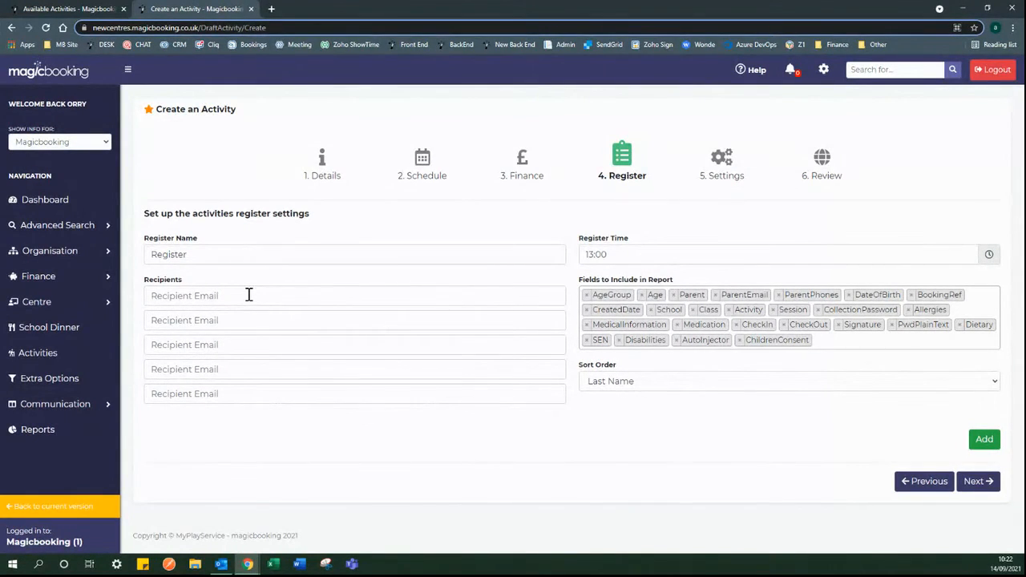
- Enter the recipient's e-mail address and add the 13:00 Register to the activity
click(249, 295)
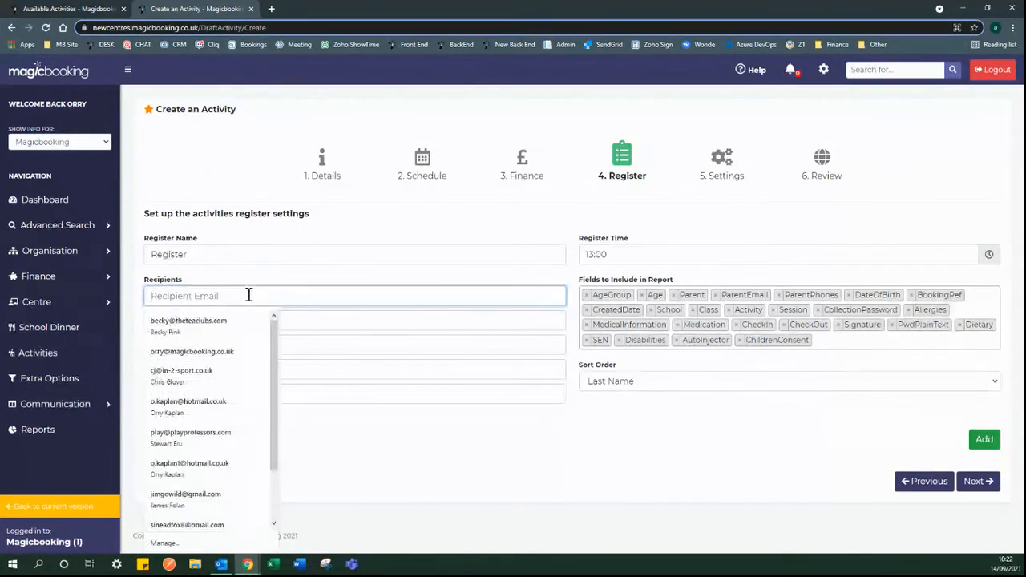
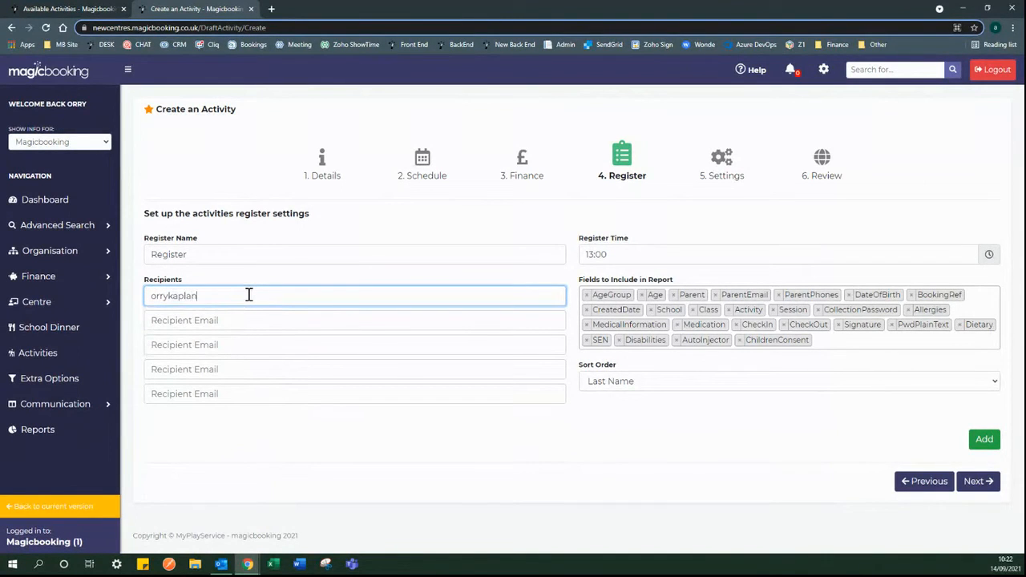
click(534, 444)
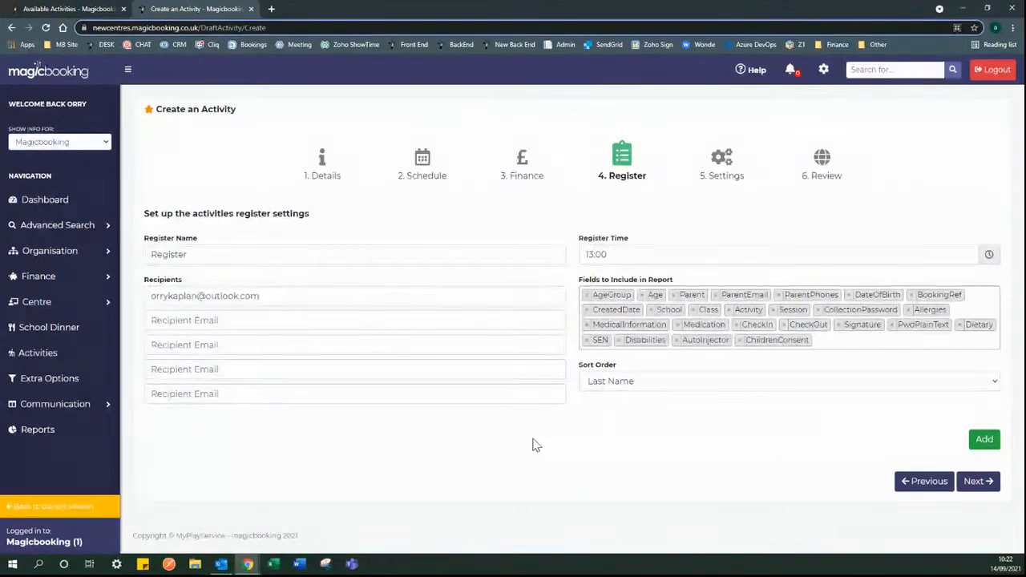
click(985, 440)
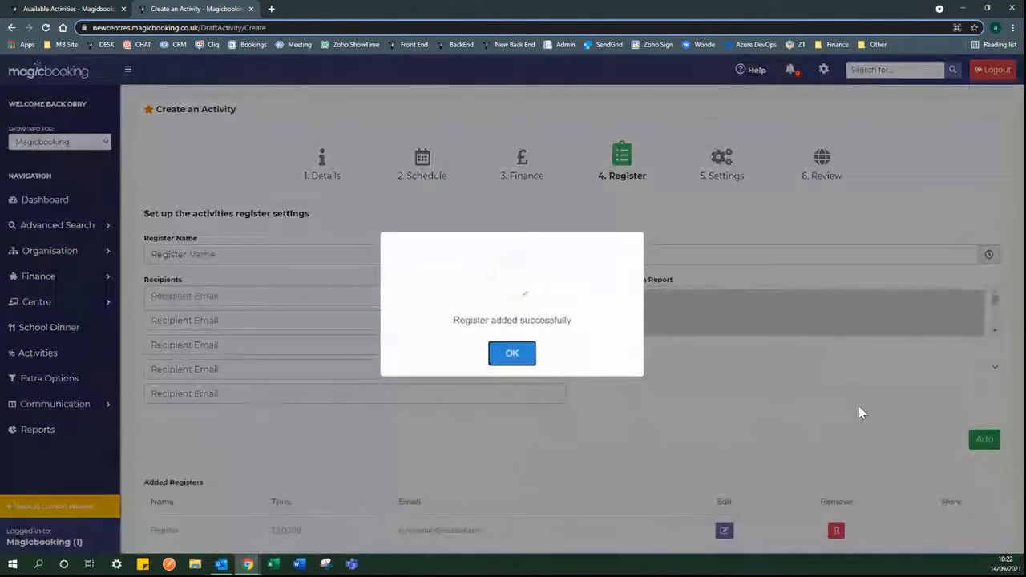
click(513, 354)
scroll(530, 409, down, 2)
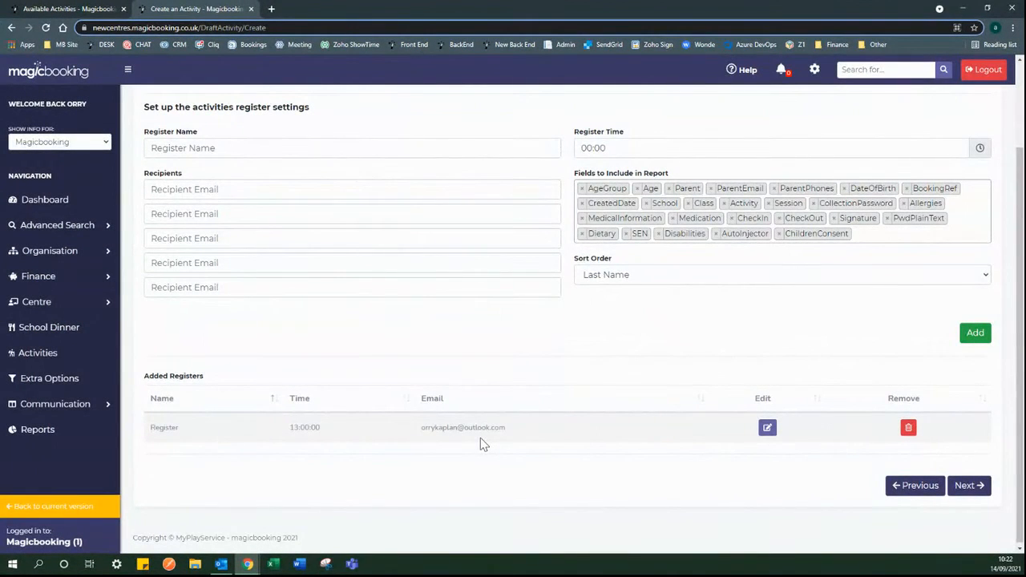
scroll(485, 444, up, 1)
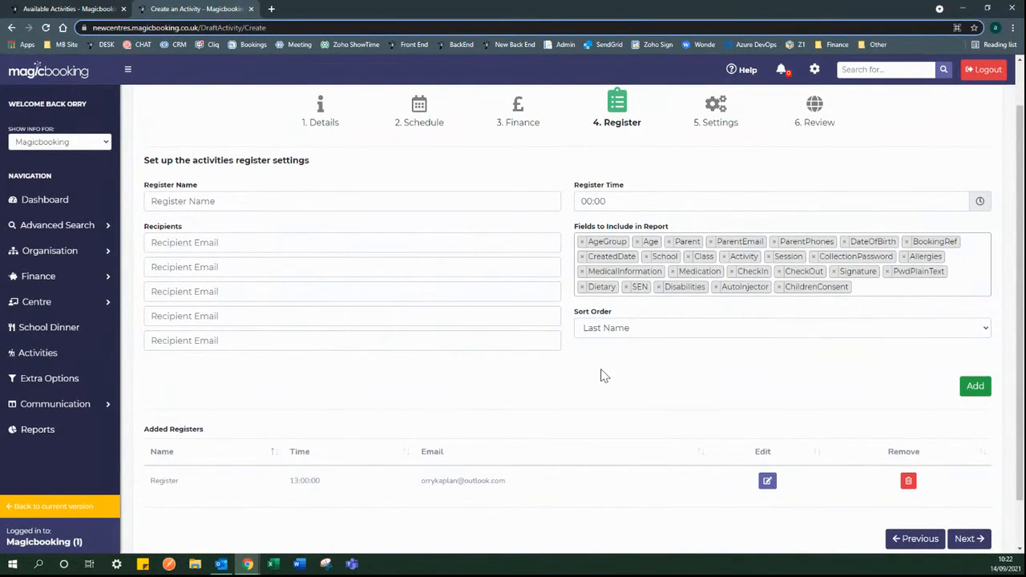
scroll(603, 374, down, 1)
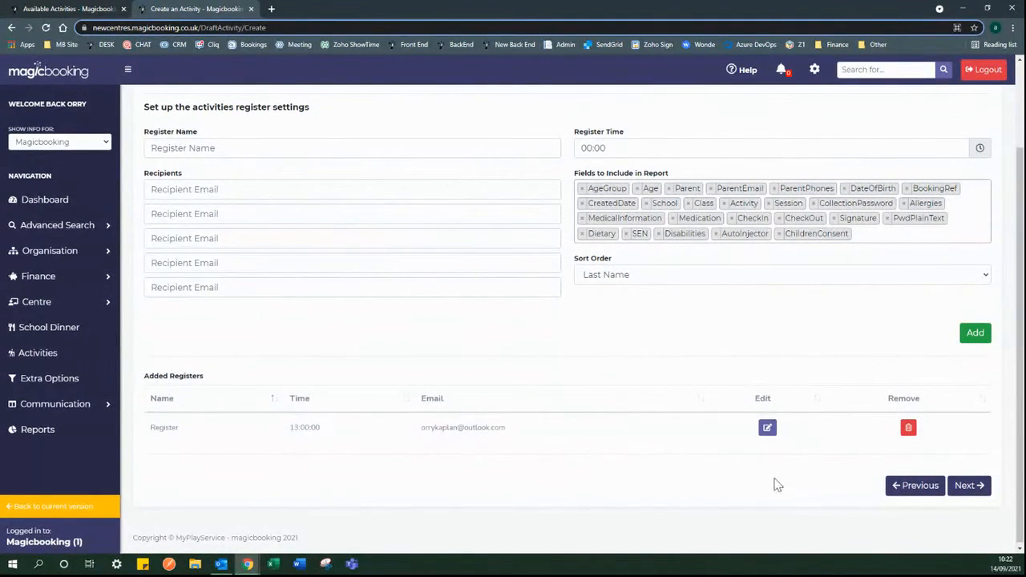
- Advance the wizard to step 5, Settings, briefly expanding and collapsing Advanced Search
click(972, 491)
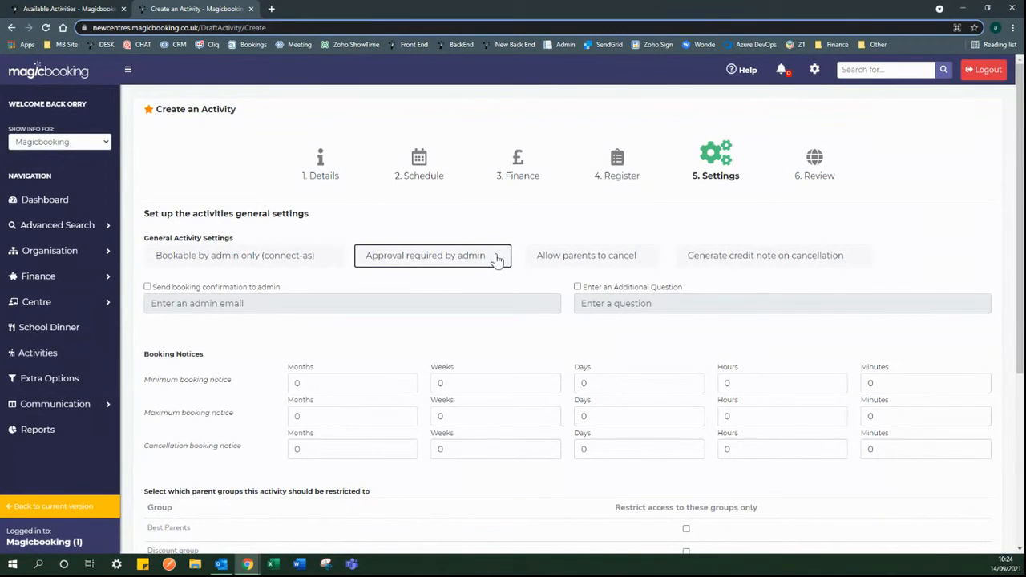
click(52, 228)
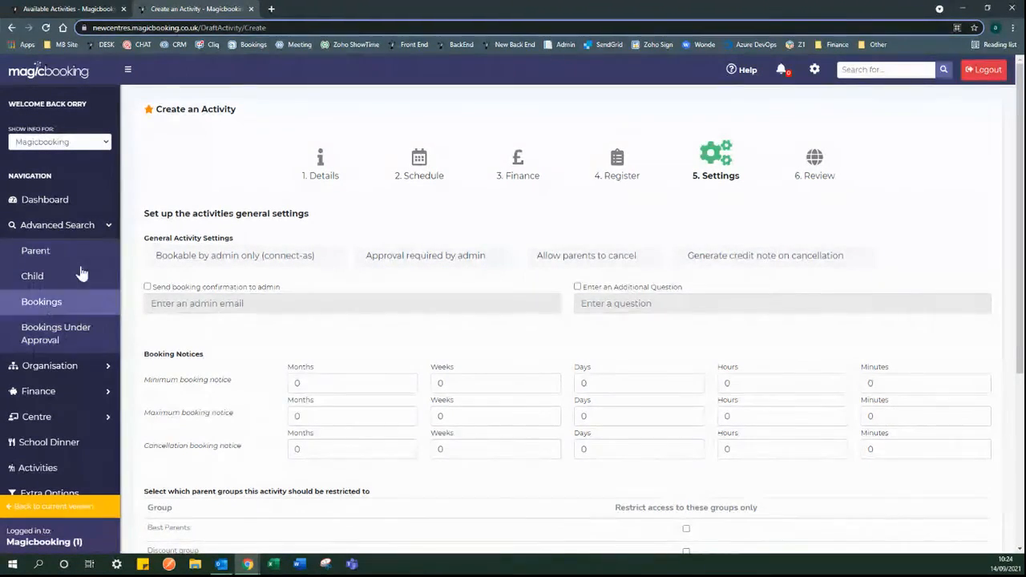
click(56, 225)
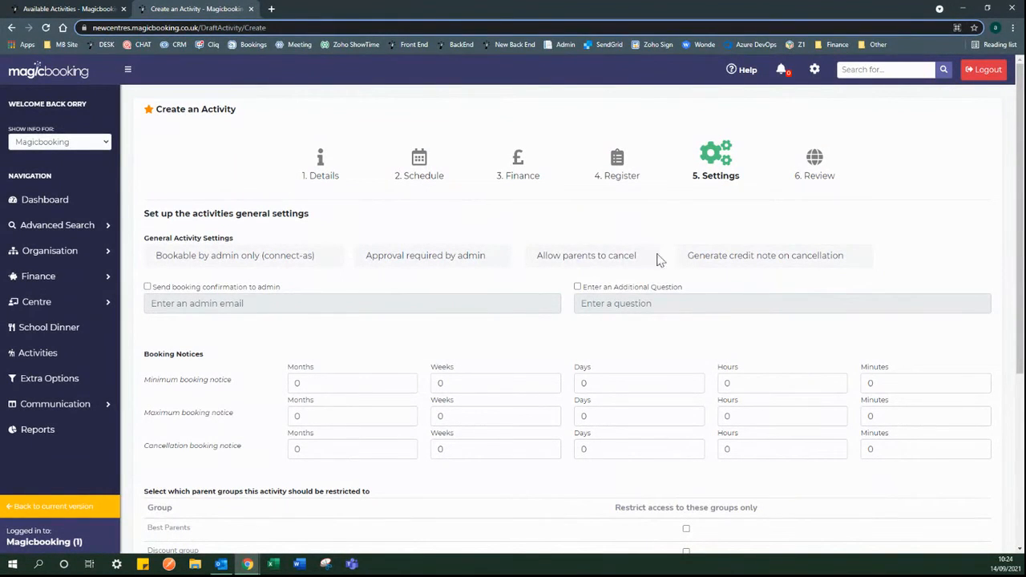
- Let parents cancel with a credit note generated, and enable the additional question
click(632, 257)
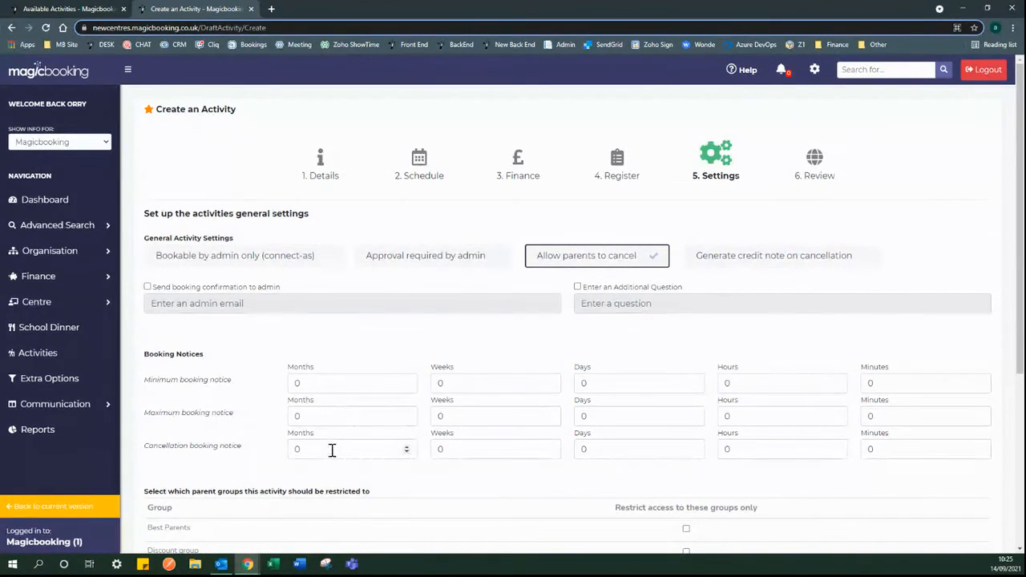
click(818, 263)
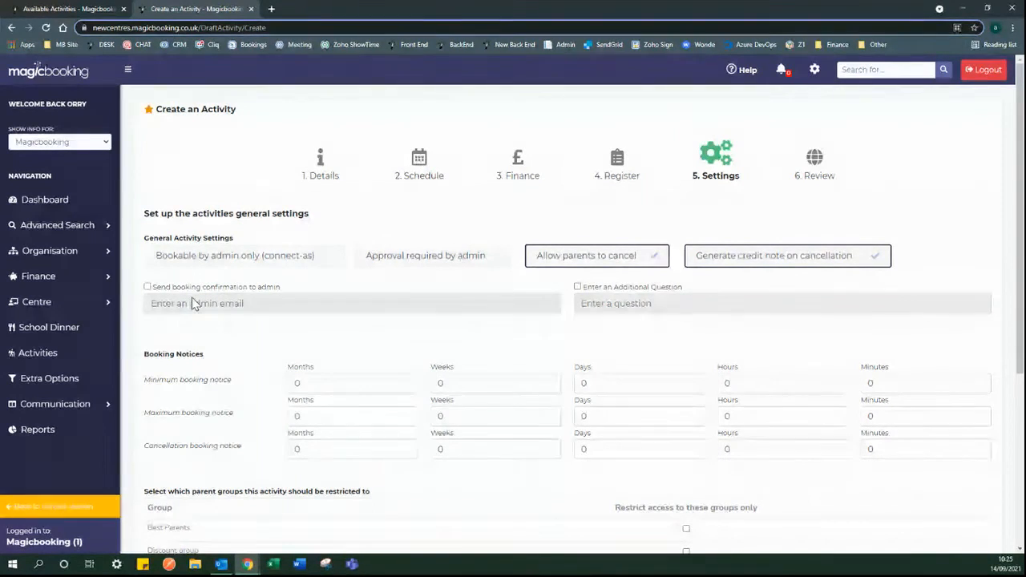
click(148, 287)
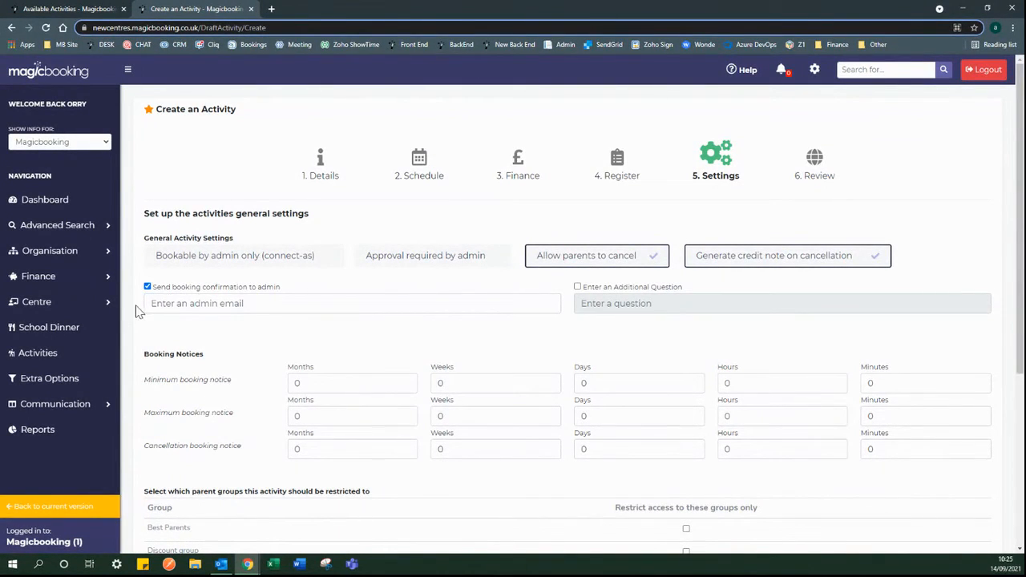
click(148, 286)
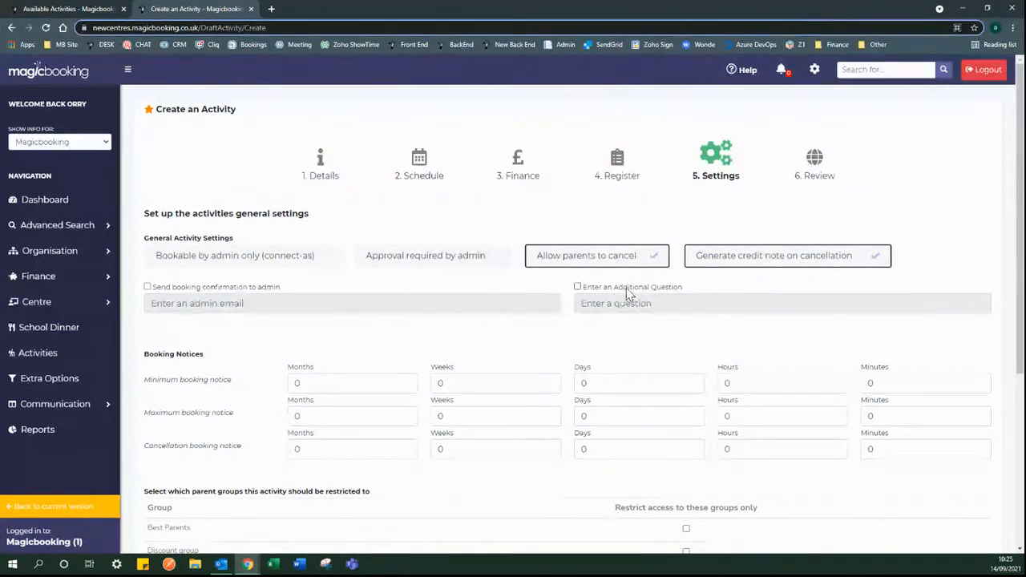
click(578, 287)
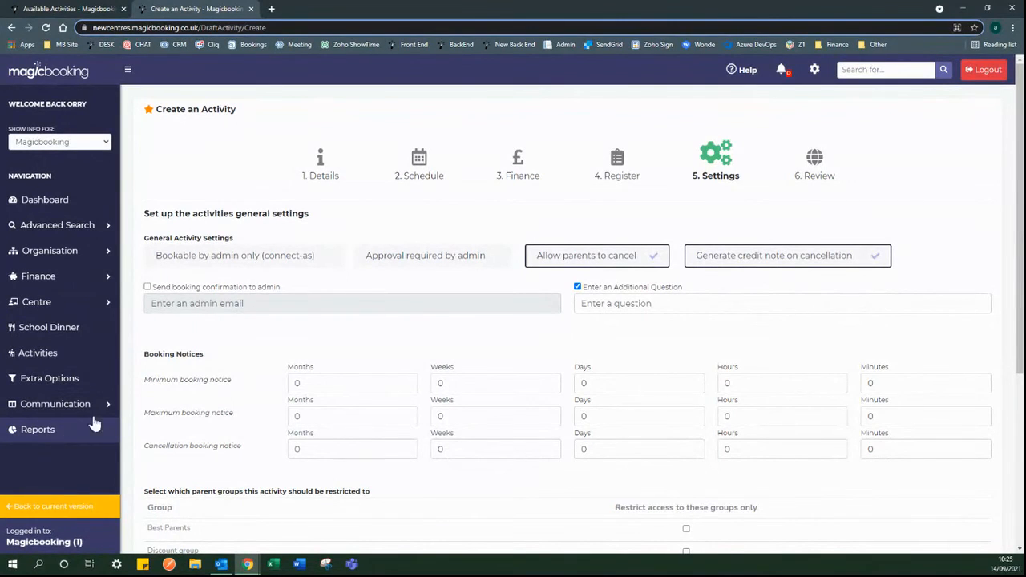
- Turn off the additional question and set minimum booking notice to 1 day
click(577, 286)
scroll(491, 288, down, 2)
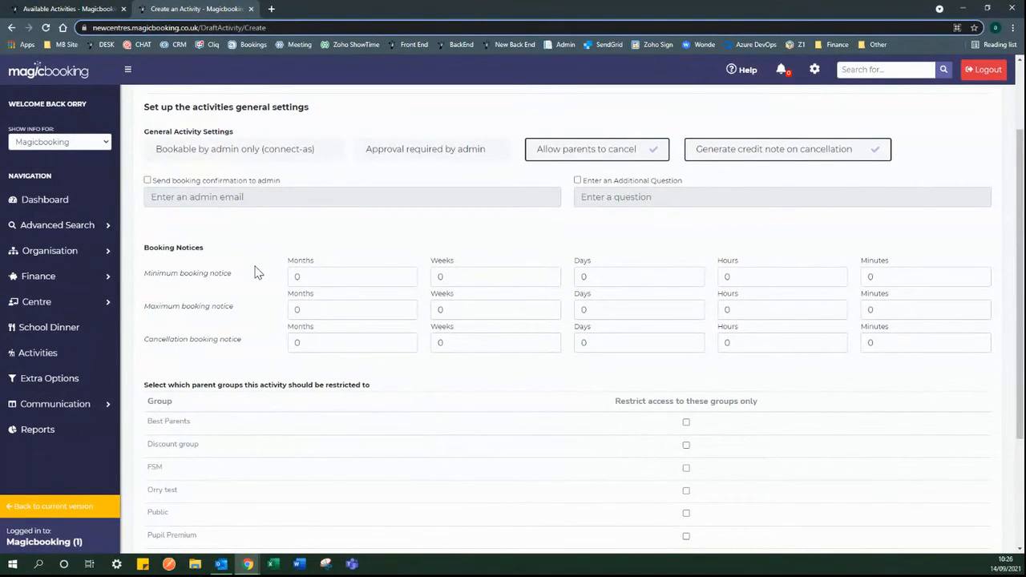
double_click(603, 275)
text(1)
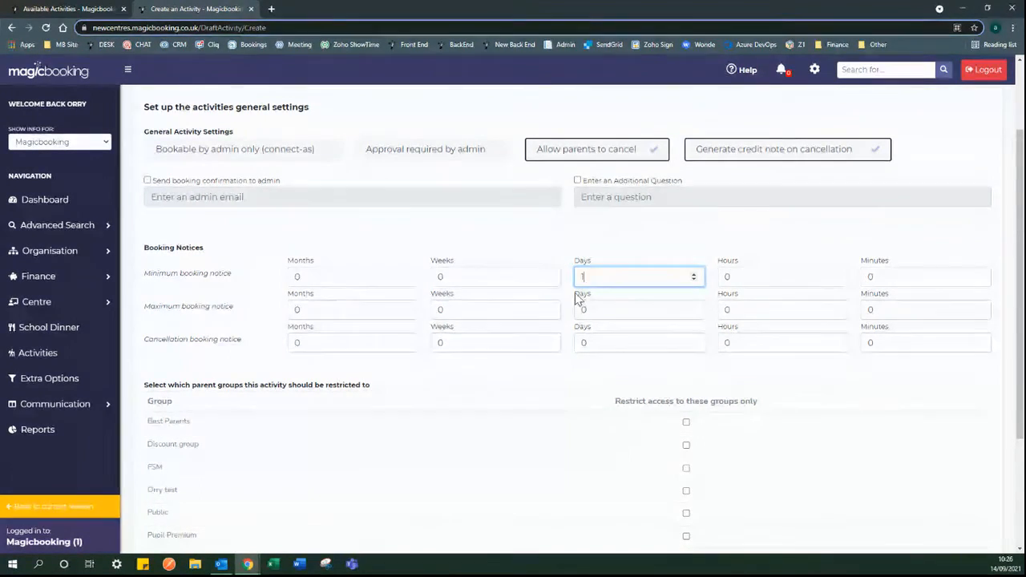
click(567, 281)
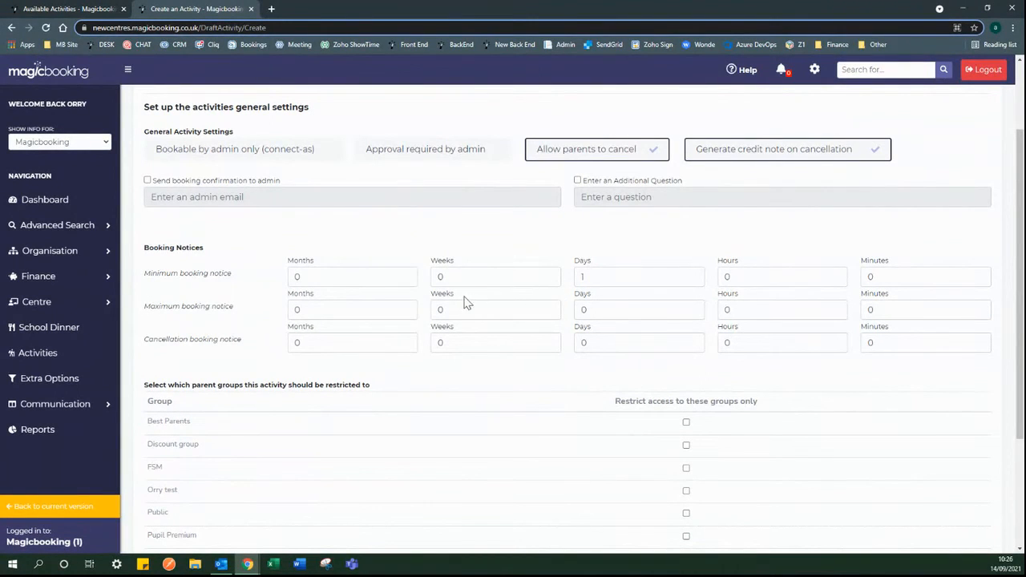
- Set maximum booking notice to 0 months and cancellation notice to 1 day
drag(314, 312, 286, 313)
text(2)
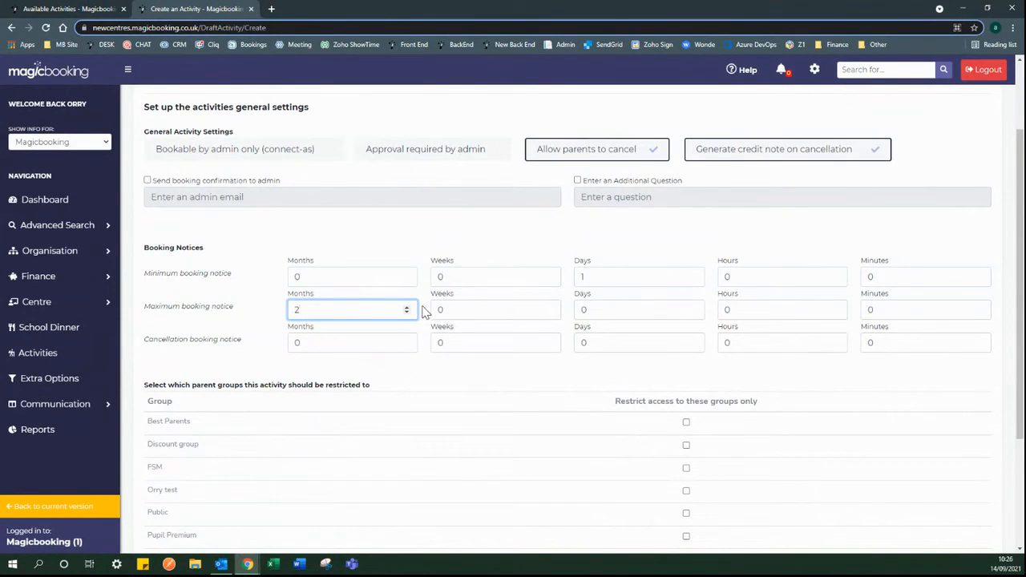
drag(310, 309, 284, 311)
text(0)
click(269, 335)
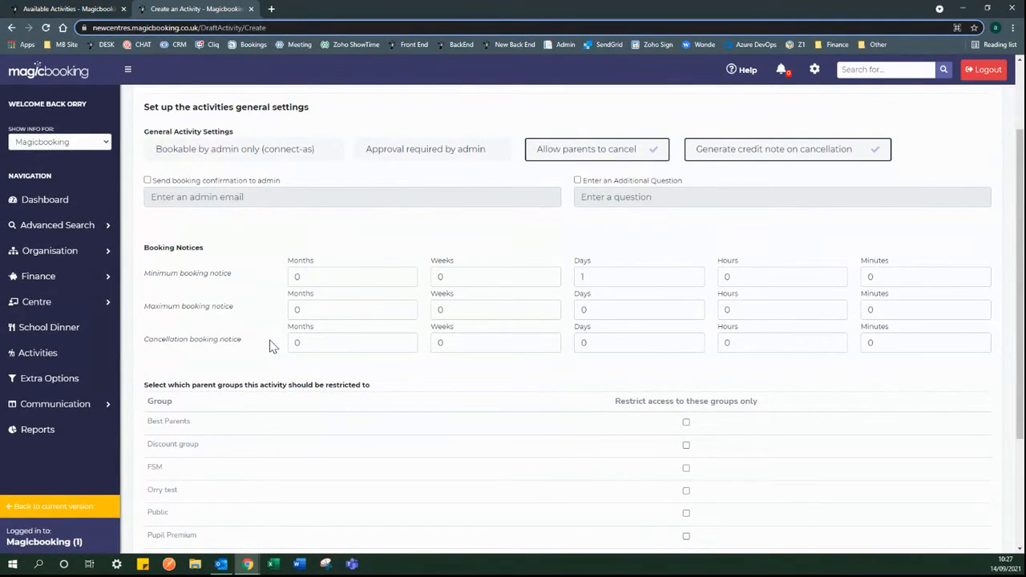
double_click(625, 344)
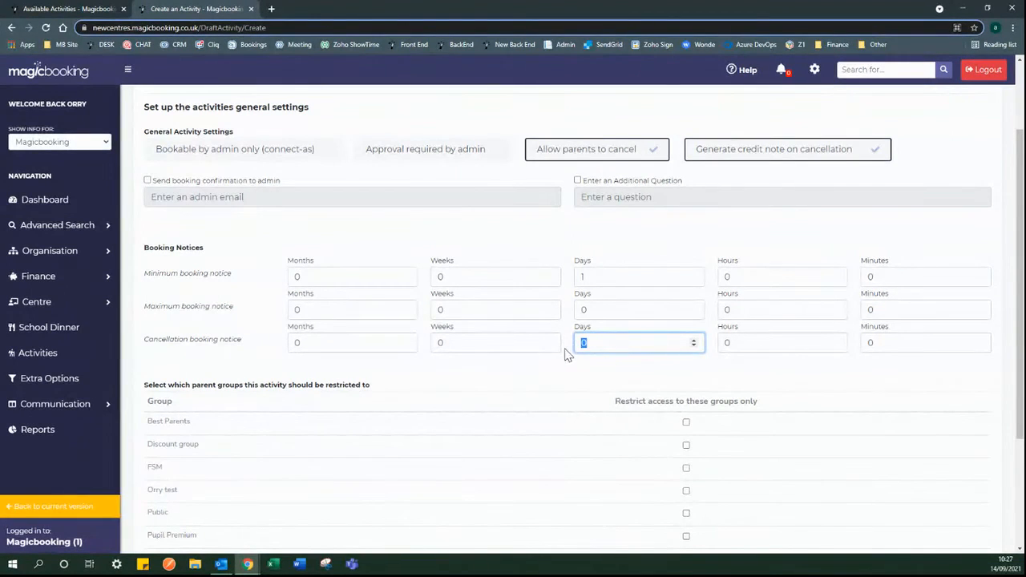
text(1)
click(565, 347)
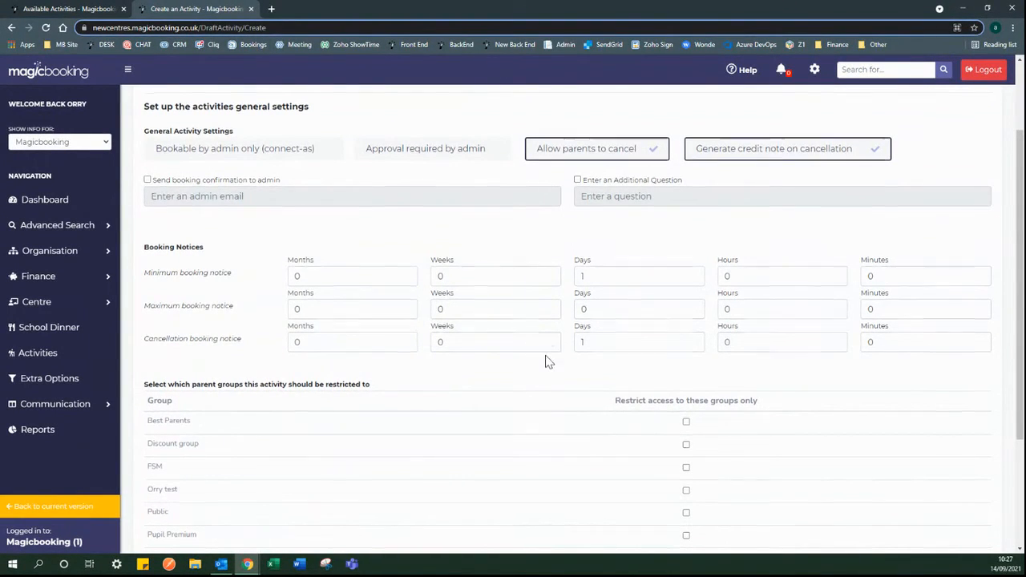
- Restrict the activity to the Public group and move on to the Review step
scroll(545, 345, down, 3)
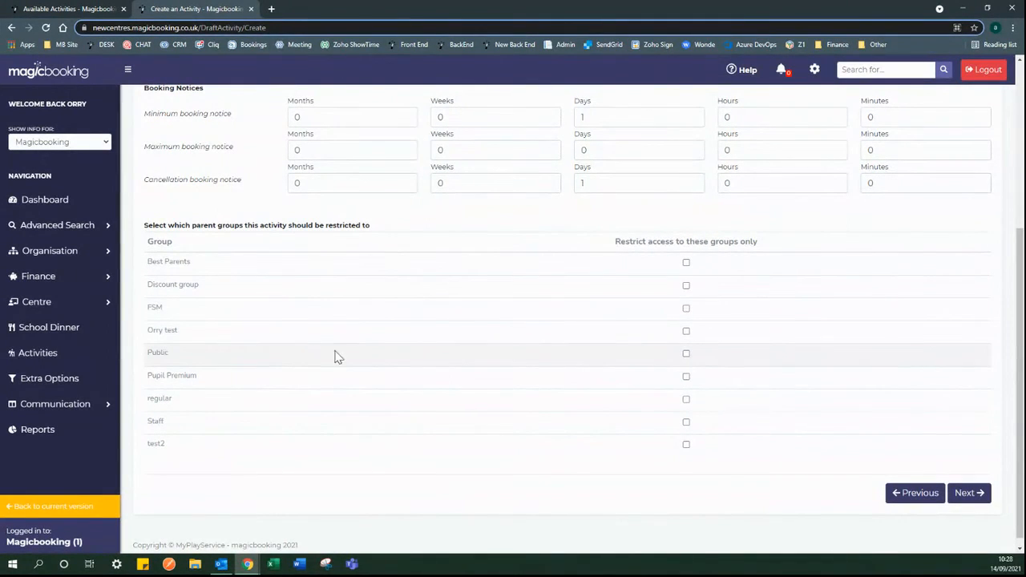
click(686, 355)
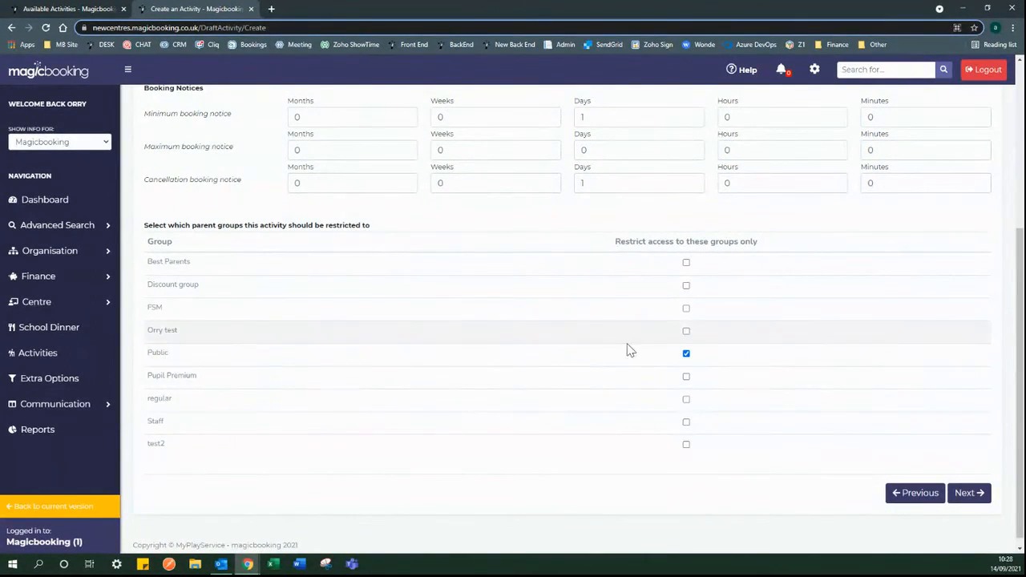
click(969, 494)
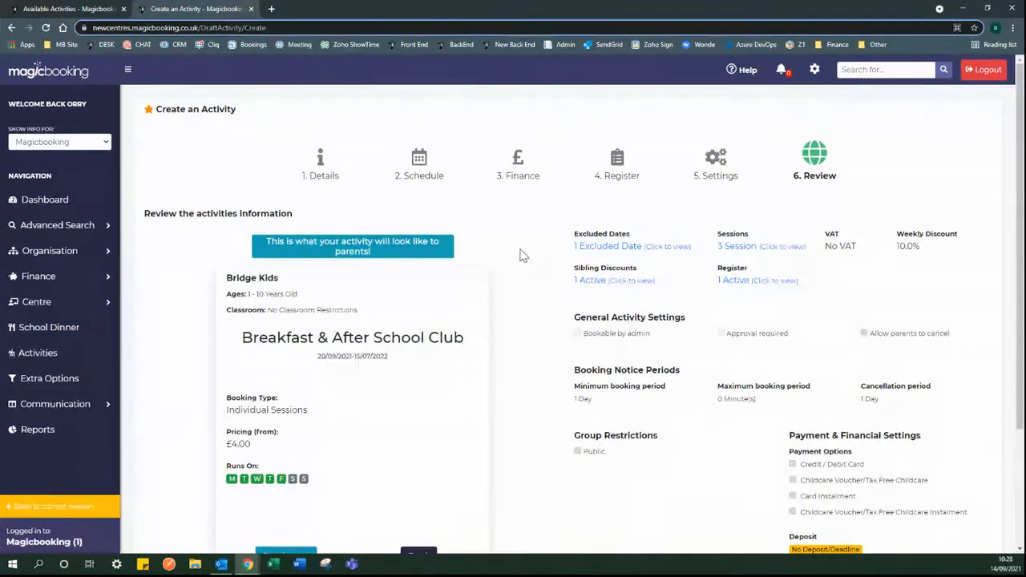
- Publish the activity from the bottom of the Review page
scroll(417, 253, down, 2)
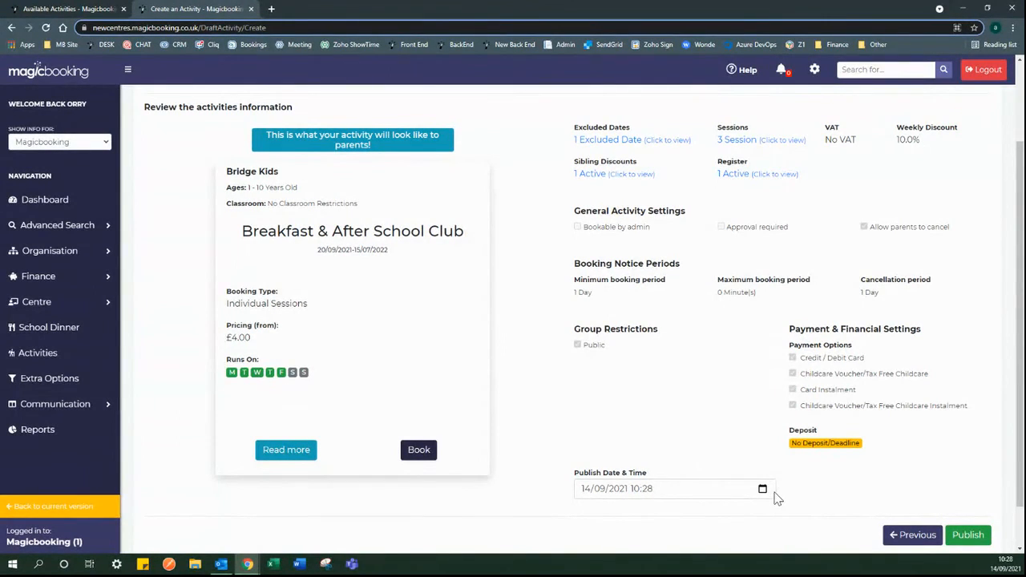
click(969, 536)
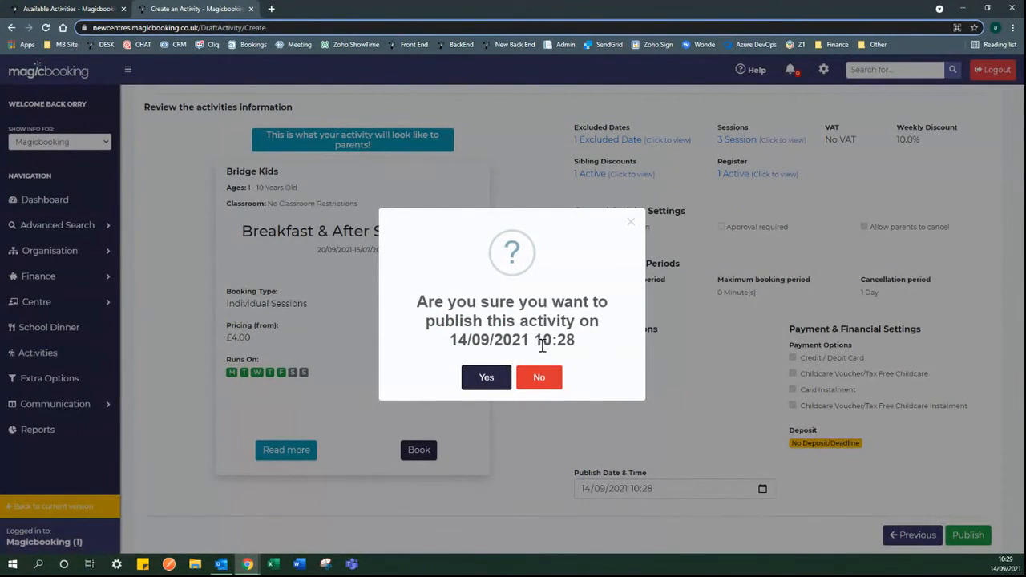
- Confirm publishing Breakfast & After School Club
click(487, 380)
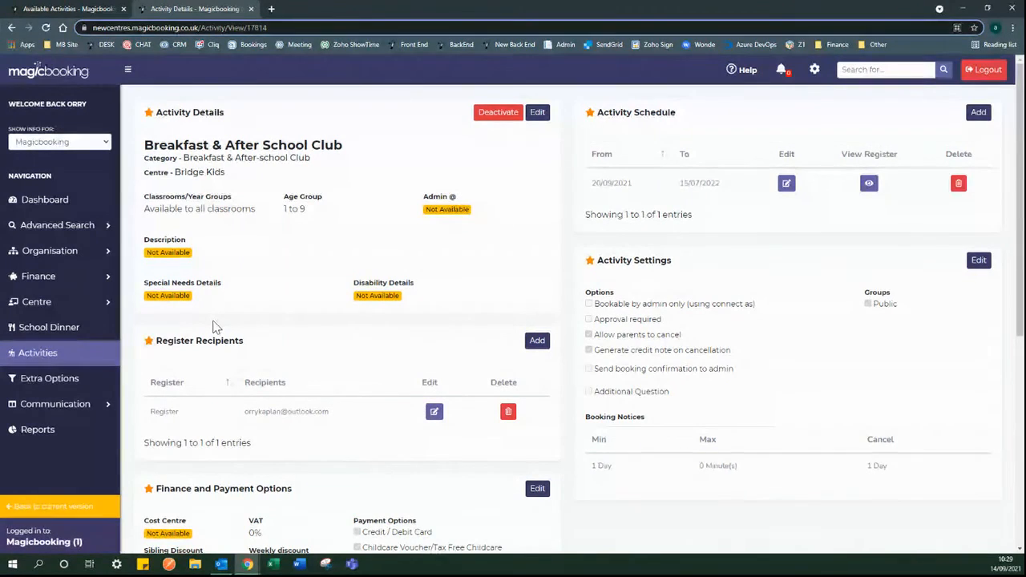
- In the Activities list, publish After School Club at Bridges, then hide unpublished activities
click(53, 358)
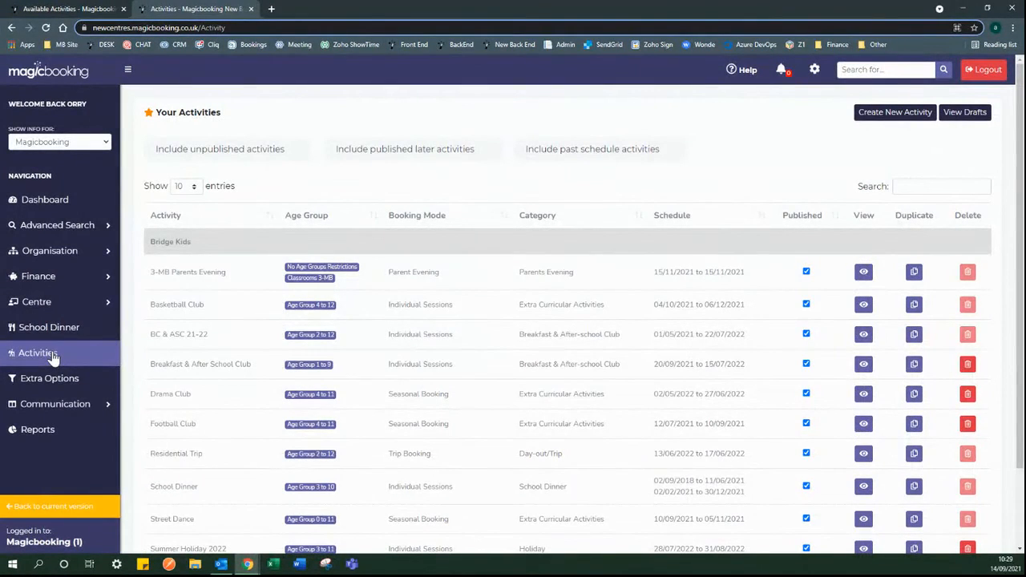
click(280, 158)
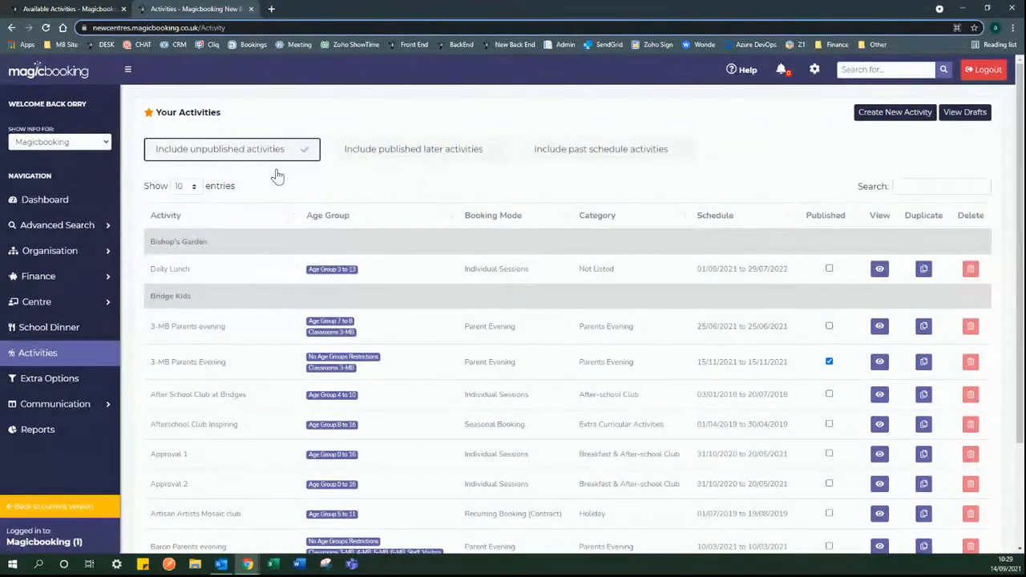
scroll(414, 409, down, 3)
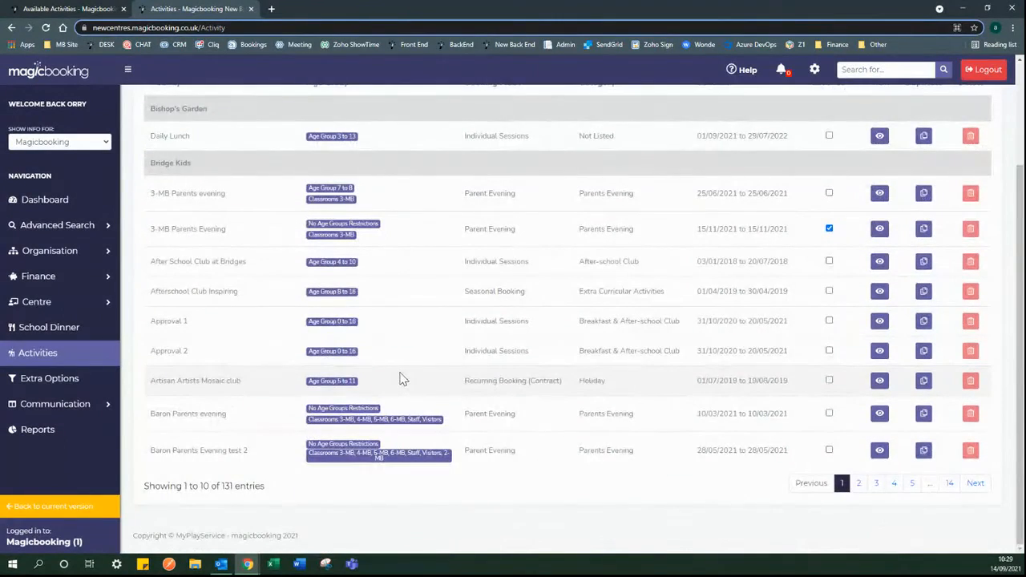
click(874, 485)
click(843, 509)
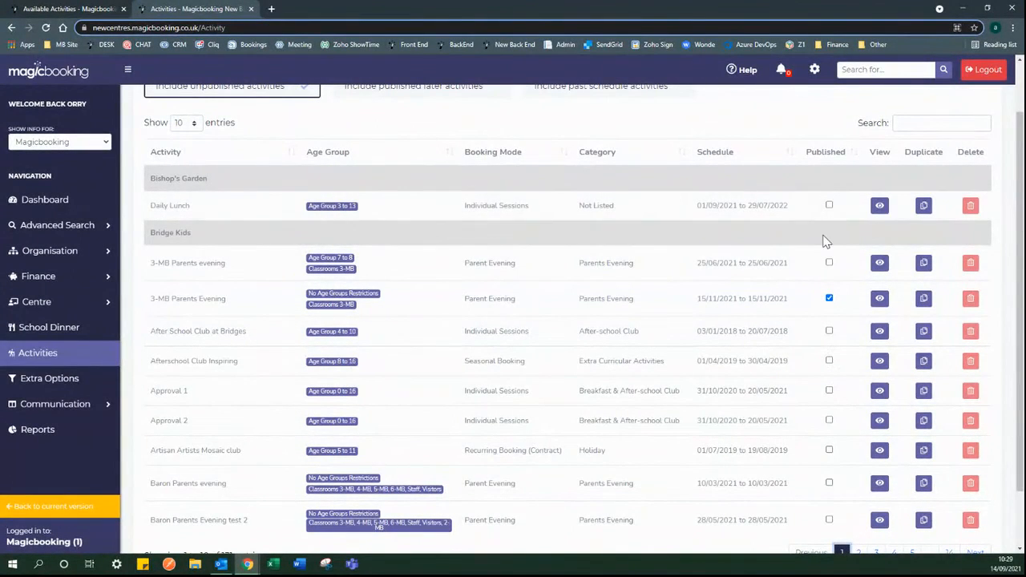
click(829, 332)
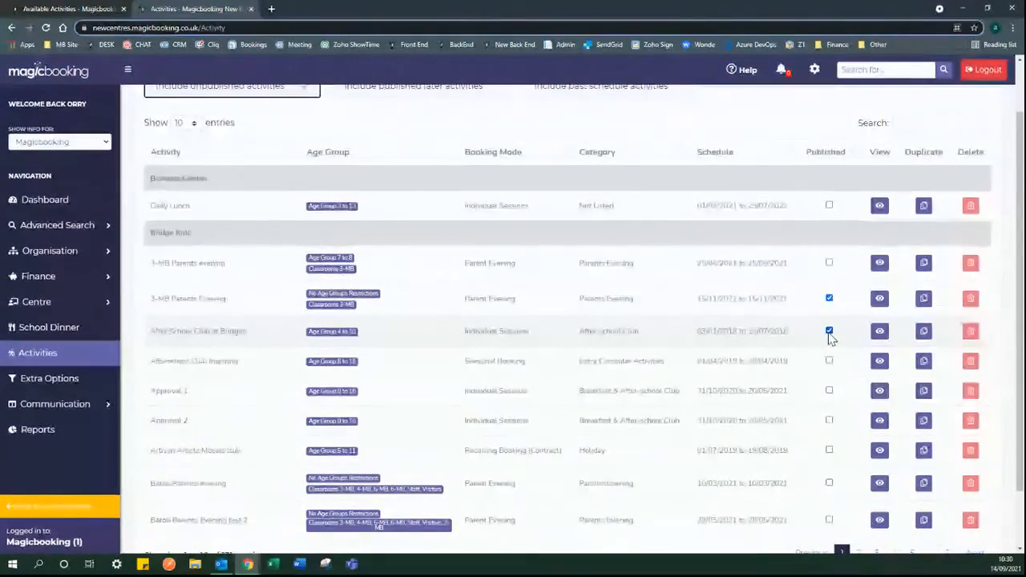
click(275, 92)
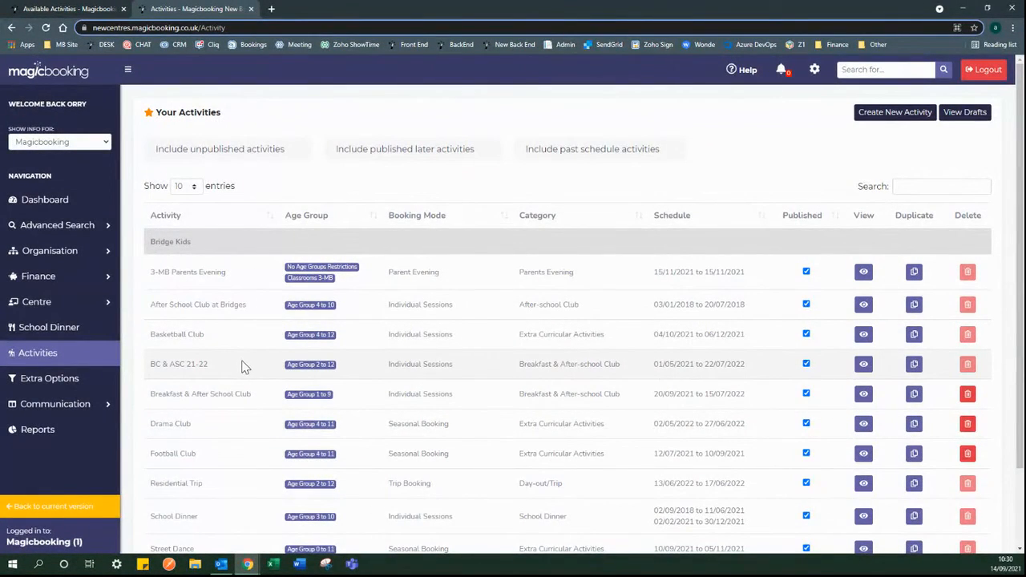
scroll(257, 369, down, 1)
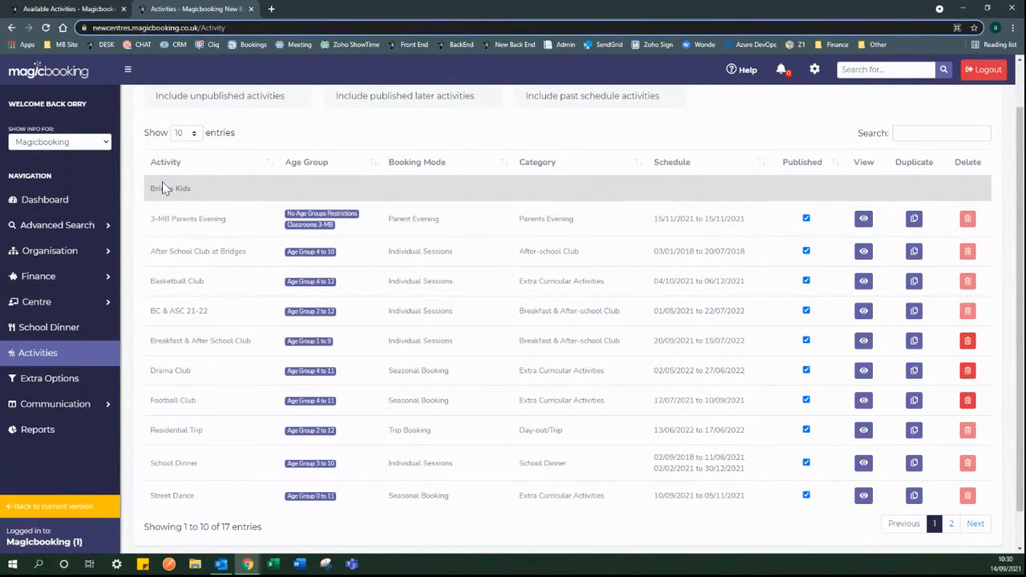
click(915, 341)
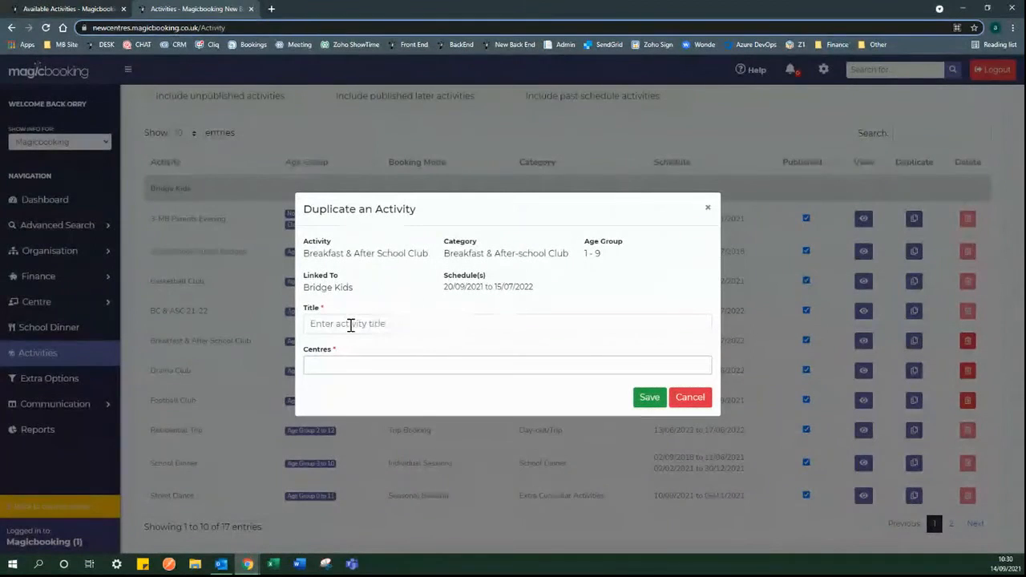
click(350, 371)
click(350, 453)
click(440, 367)
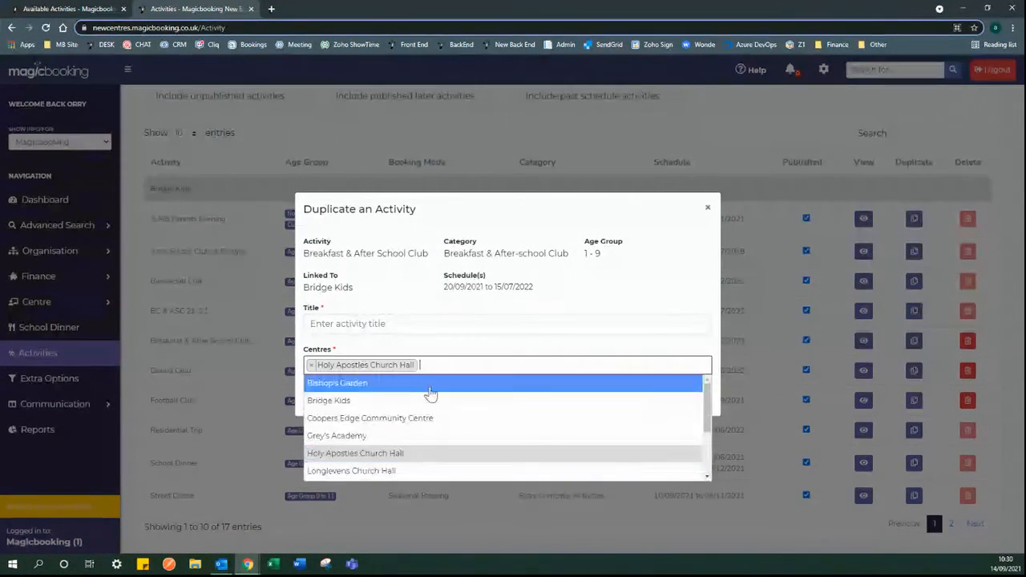
click(399, 419)
click(584, 365)
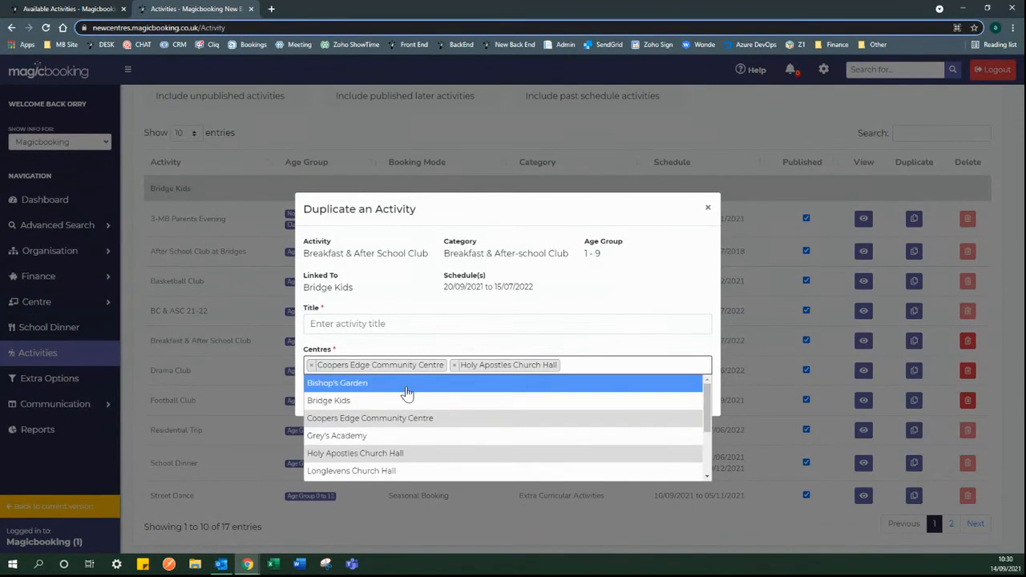
click(406, 388)
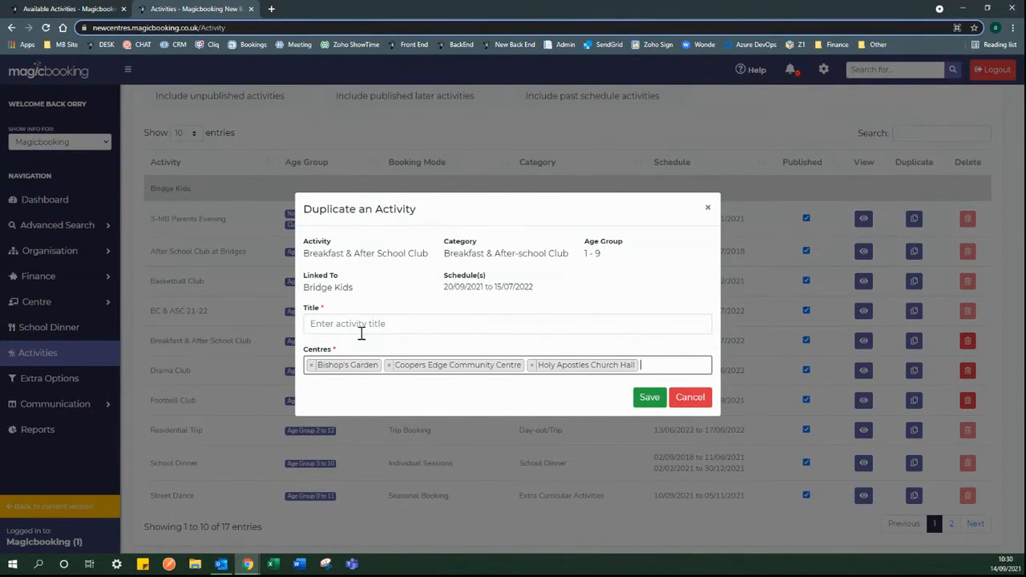
drag(430, 255, 307, 255)
key(ctrl+c)
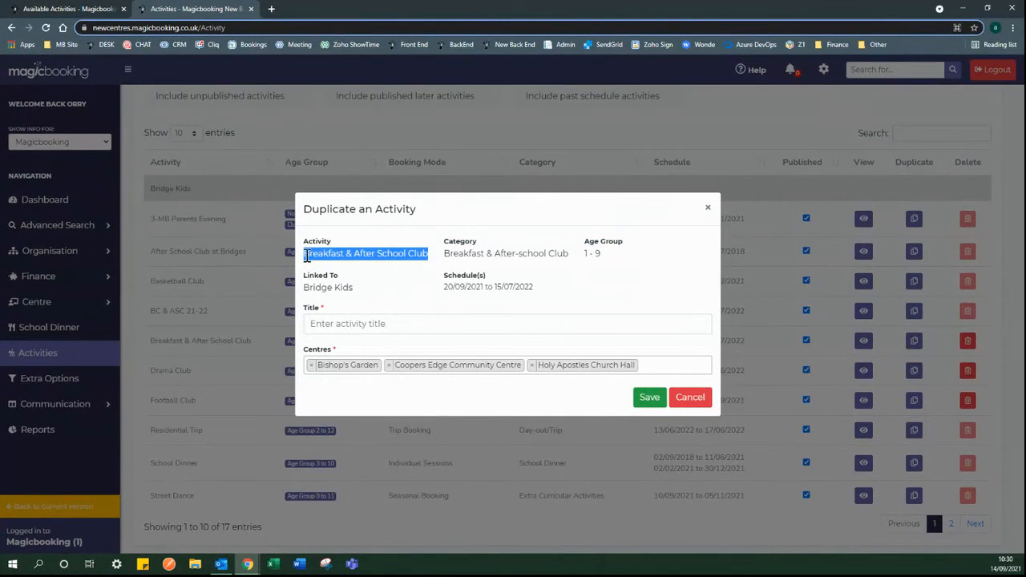
click(365, 323)
key(ctrl+v)
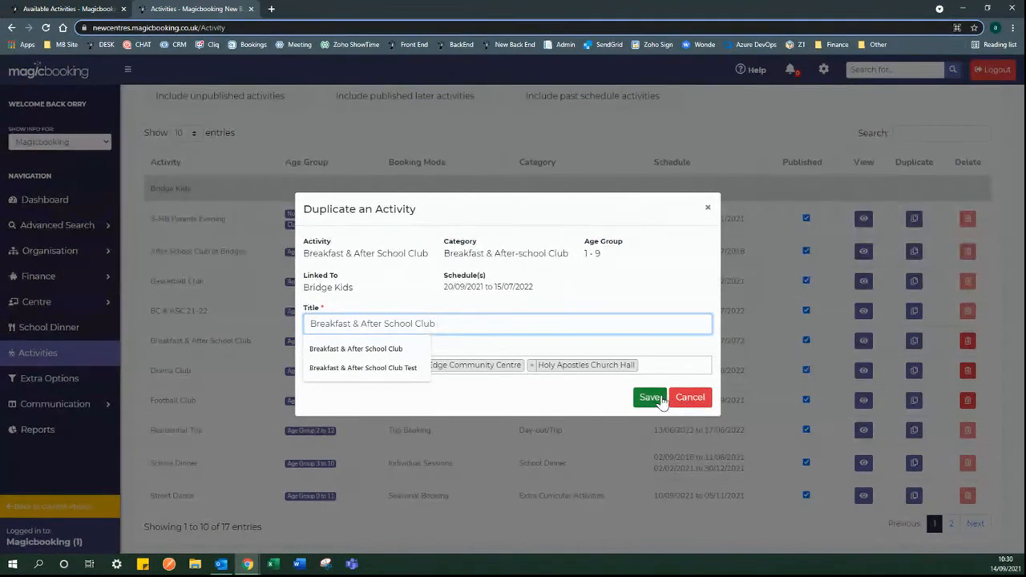
click(475, 349)
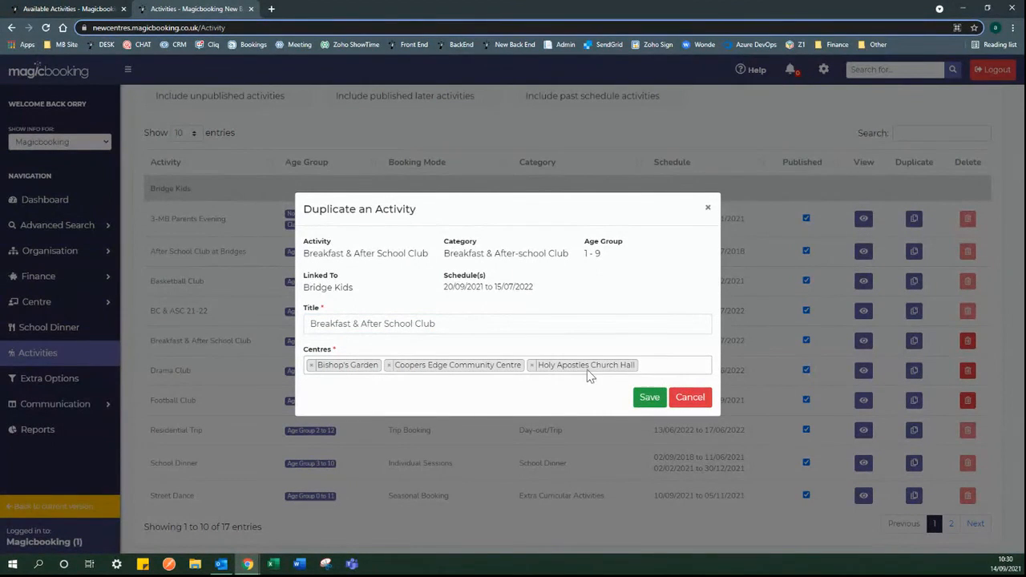
click(691, 397)
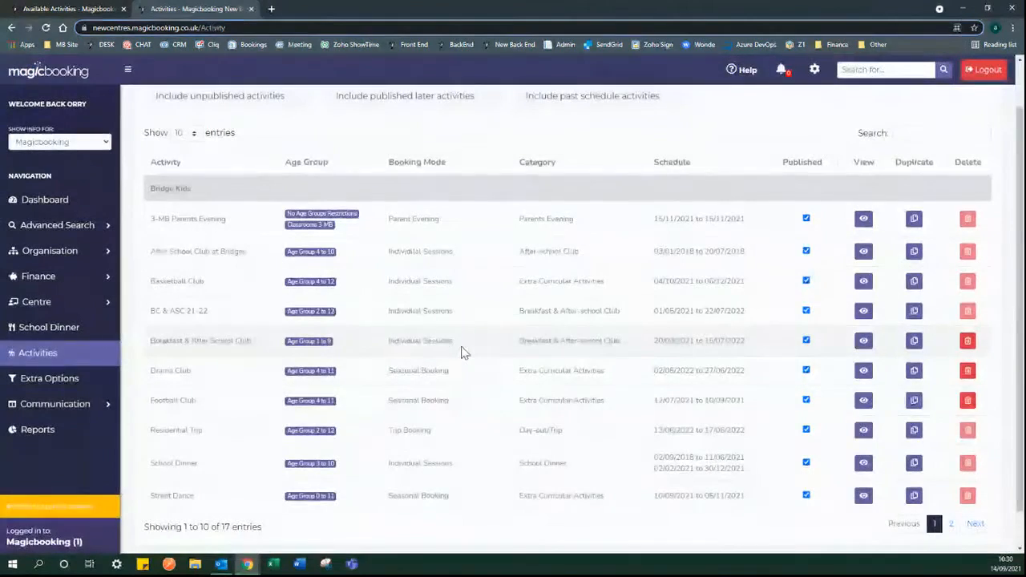